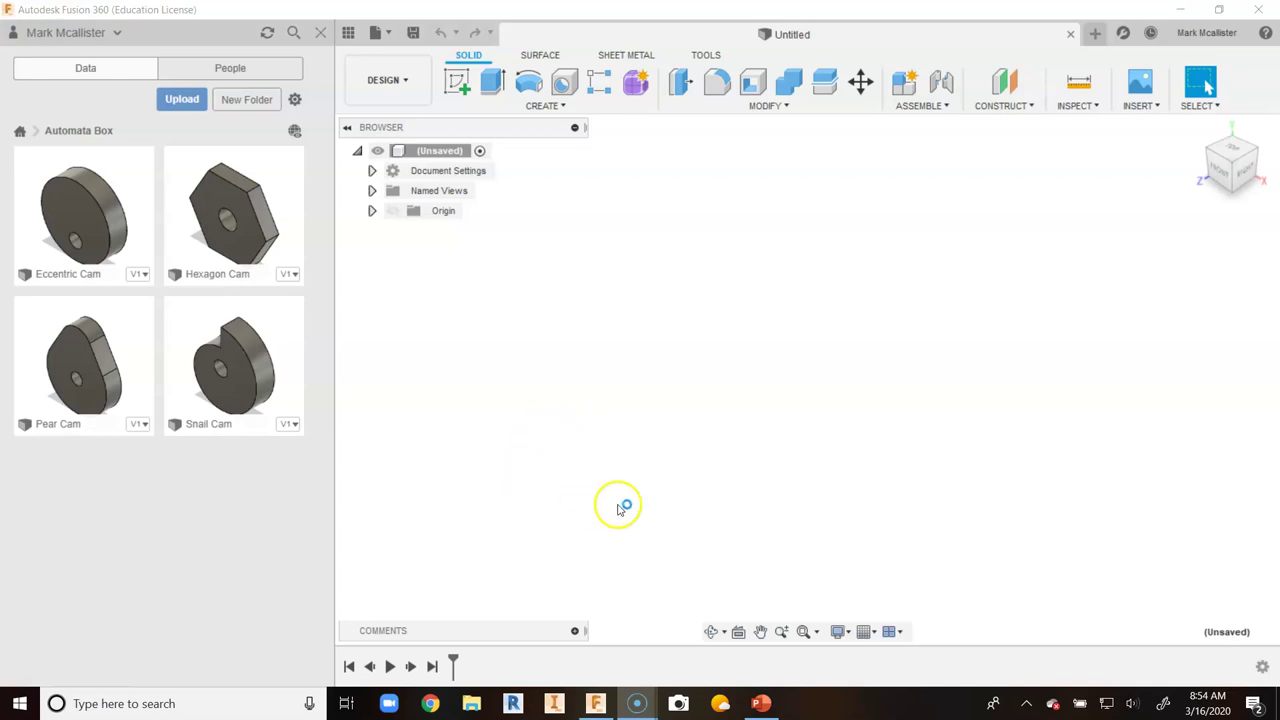
Step: Save the untitled design as Automata Box in the Automata Box project
{"action": "left_click", "coordinate": [413, 32]}
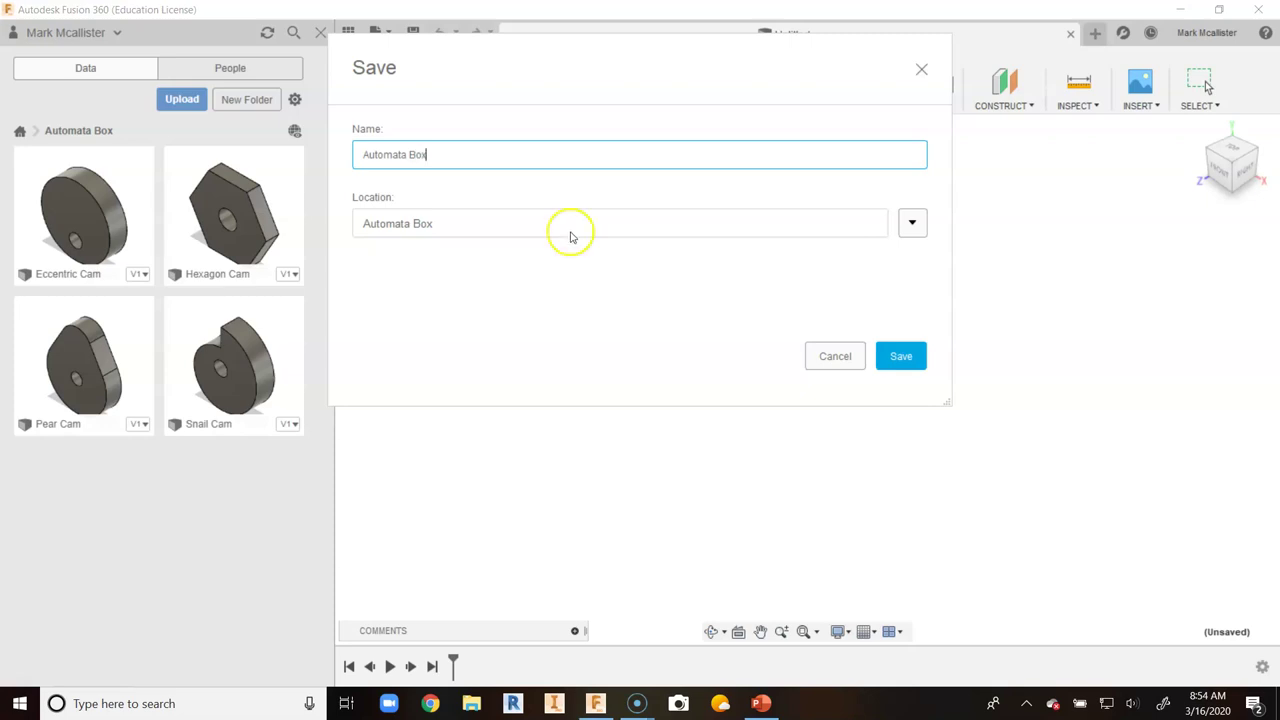
{"action": "left_click", "coordinate": [893, 362]}
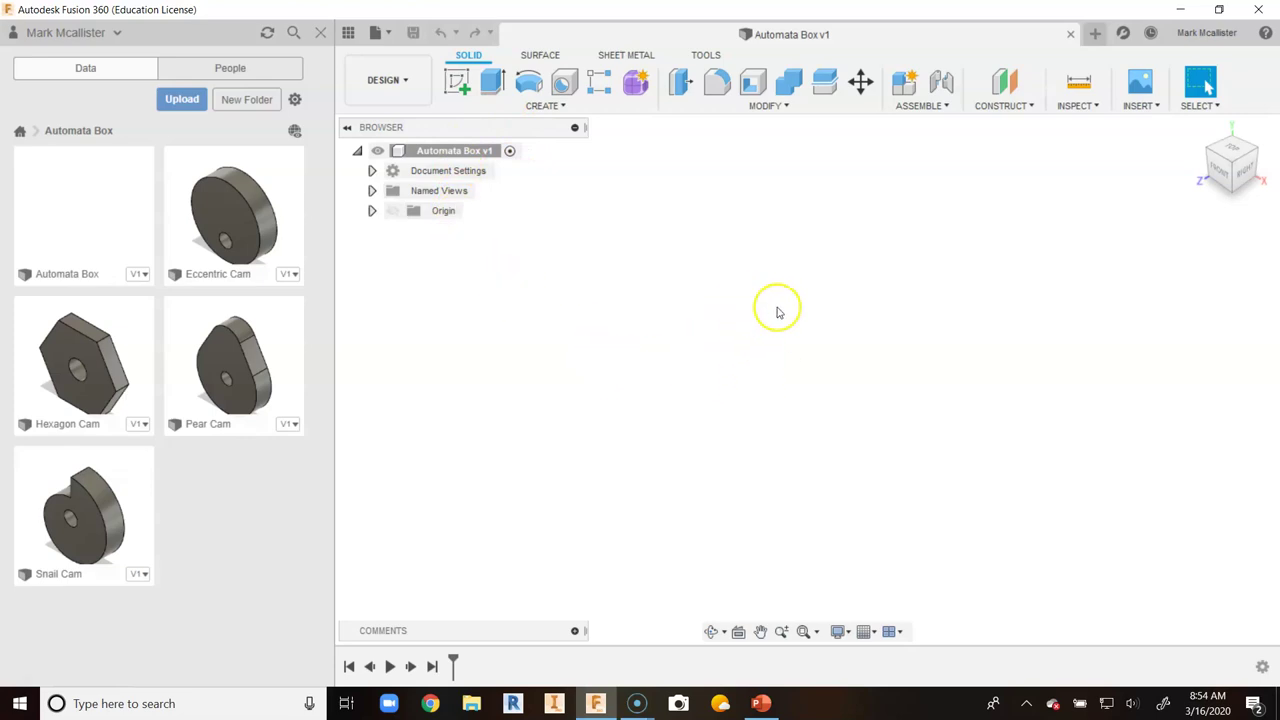
Step: Switch to the PowerPoint presentation and review the slides showing the box kit, the assembled box and the bottom piece dimensions
{"action": "left_click", "coordinate": [762, 704]}
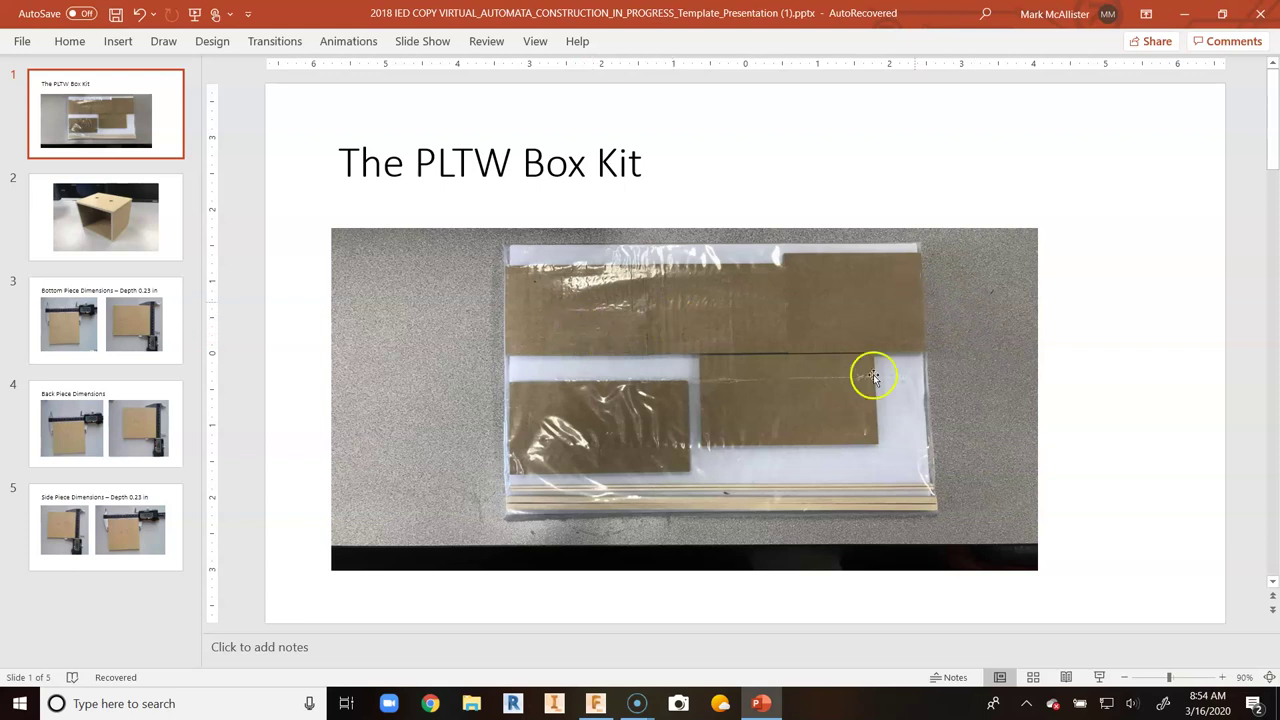
{"action": "left_click", "coordinate": [139, 221]}
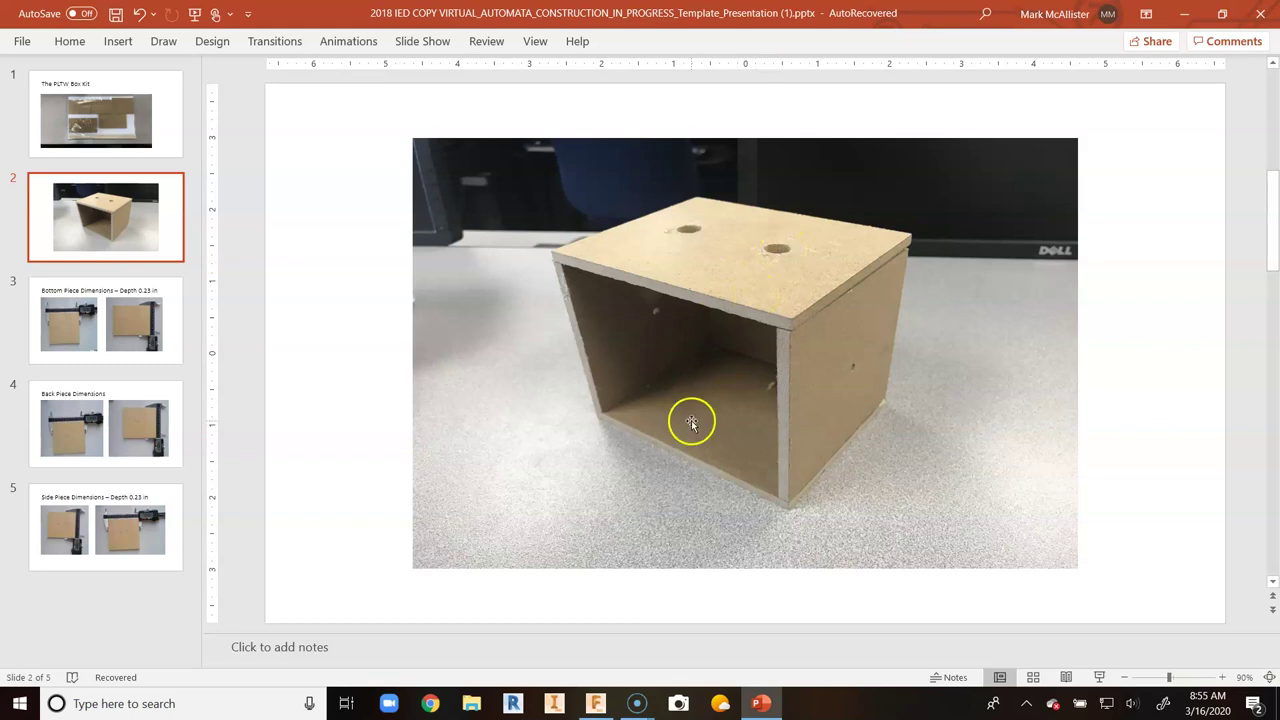
{"action": "left_click", "coordinate": [168, 358]}
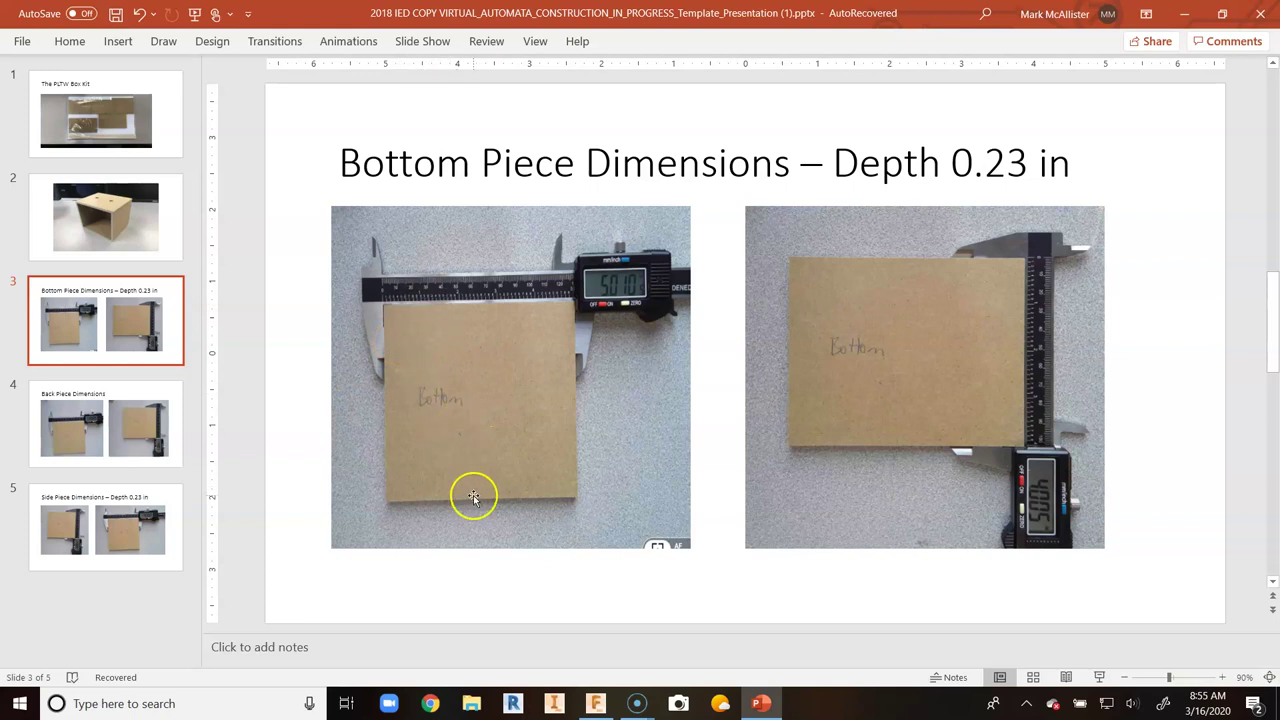
Step: Switch back to Fusion 360, create a new component in the Automata Box design and rename it Bottom Piece
{"action": "left_click", "coordinate": [596, 704]}
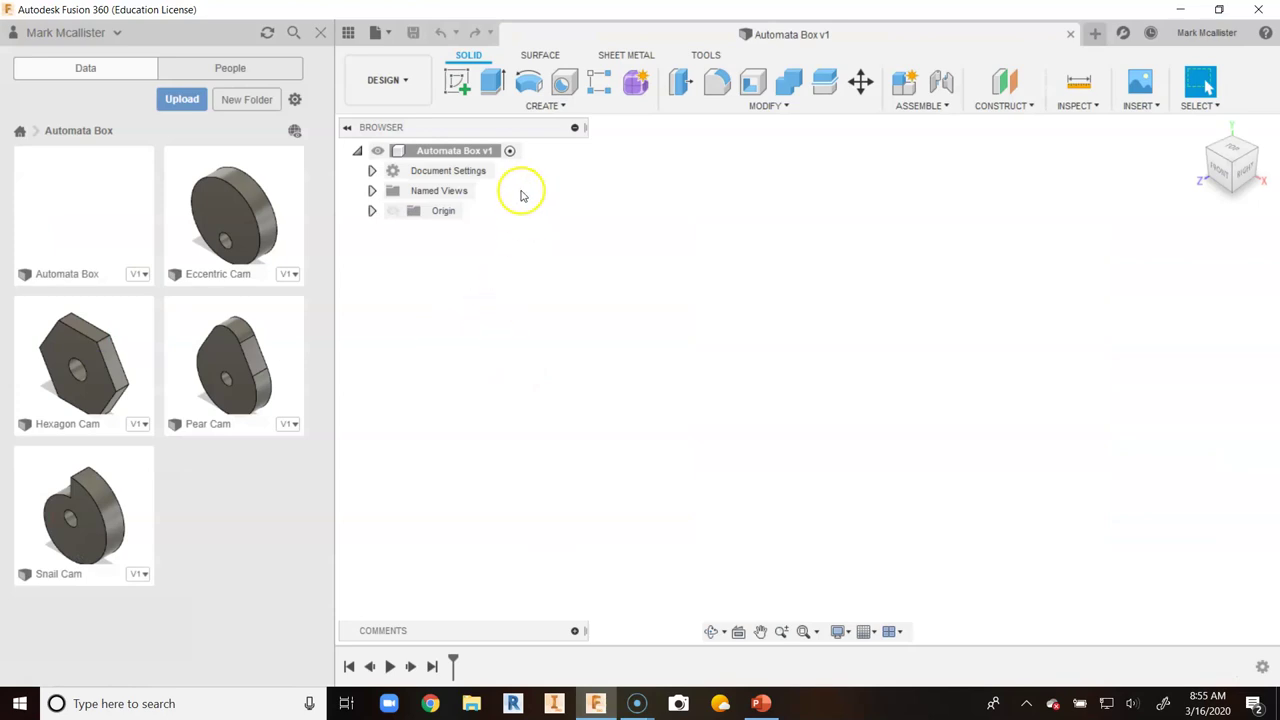
{"action": "right_click", "coordinate": [468, 155]}
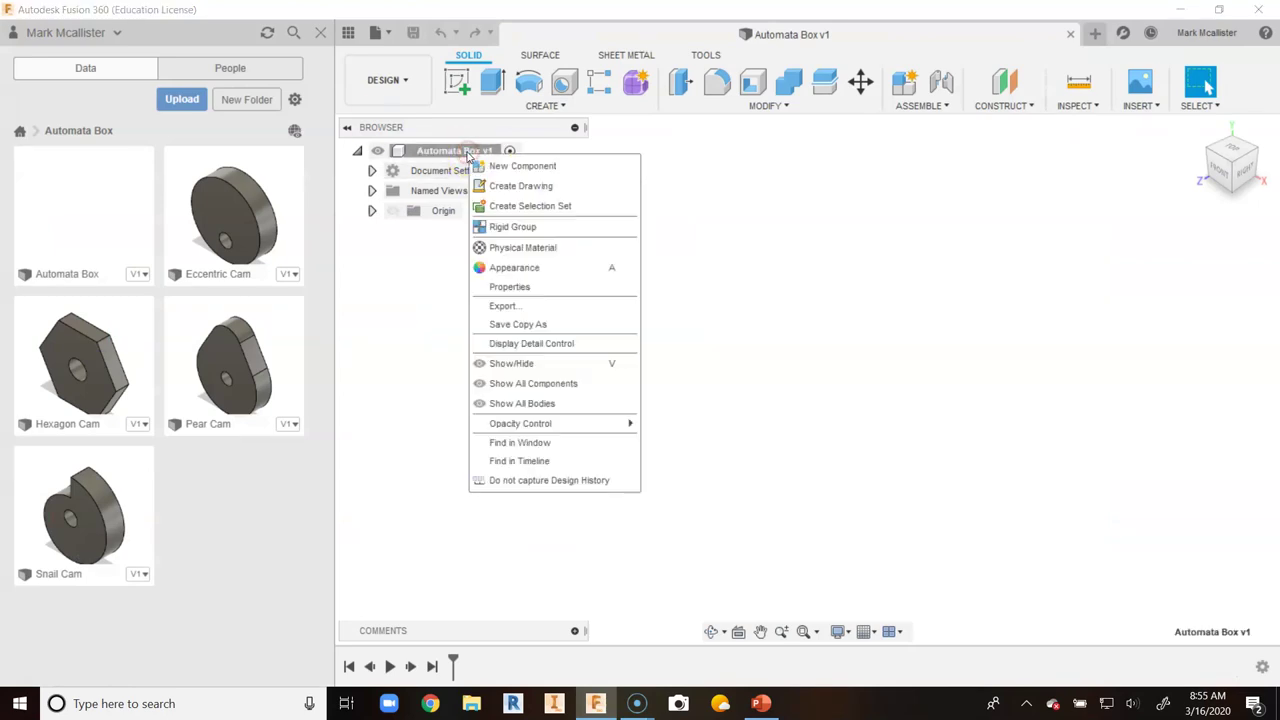
{"action": "left_click", "coordinate": [488, 167]}
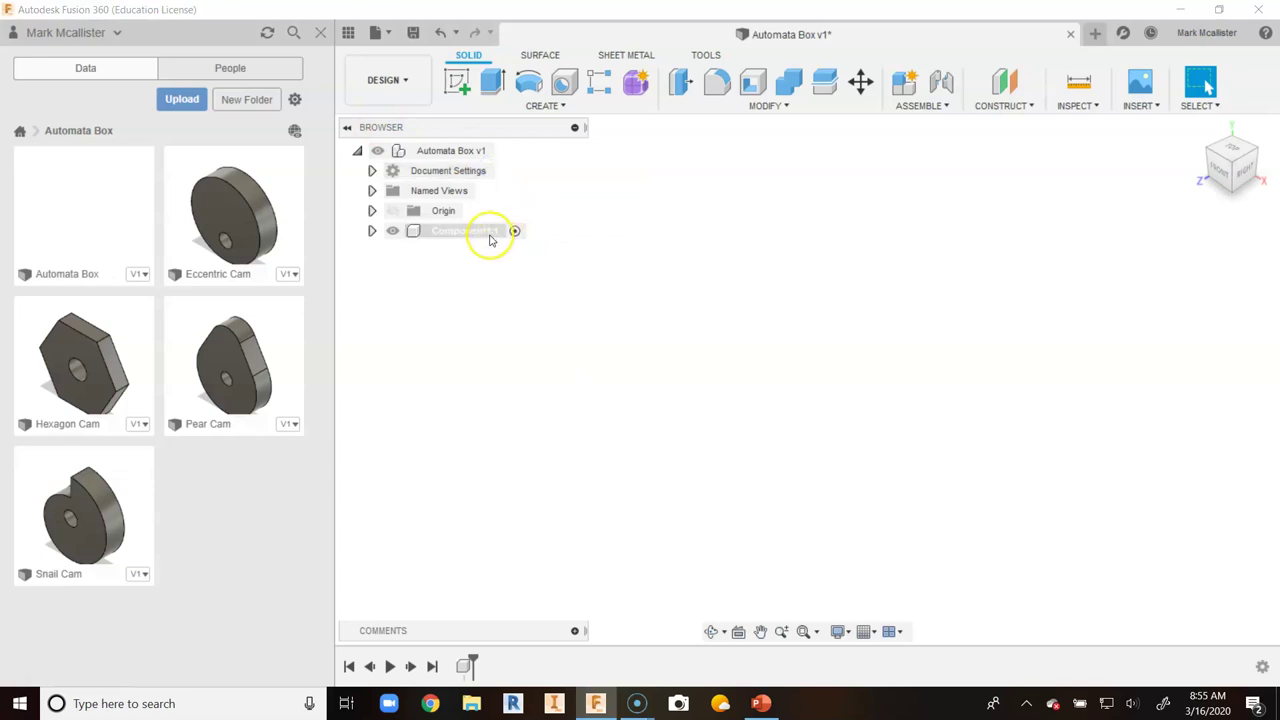
{"action": "left_click", "coordinate": [459, 244]}
{"action": "left_click", "coordinate": [459, 246]}
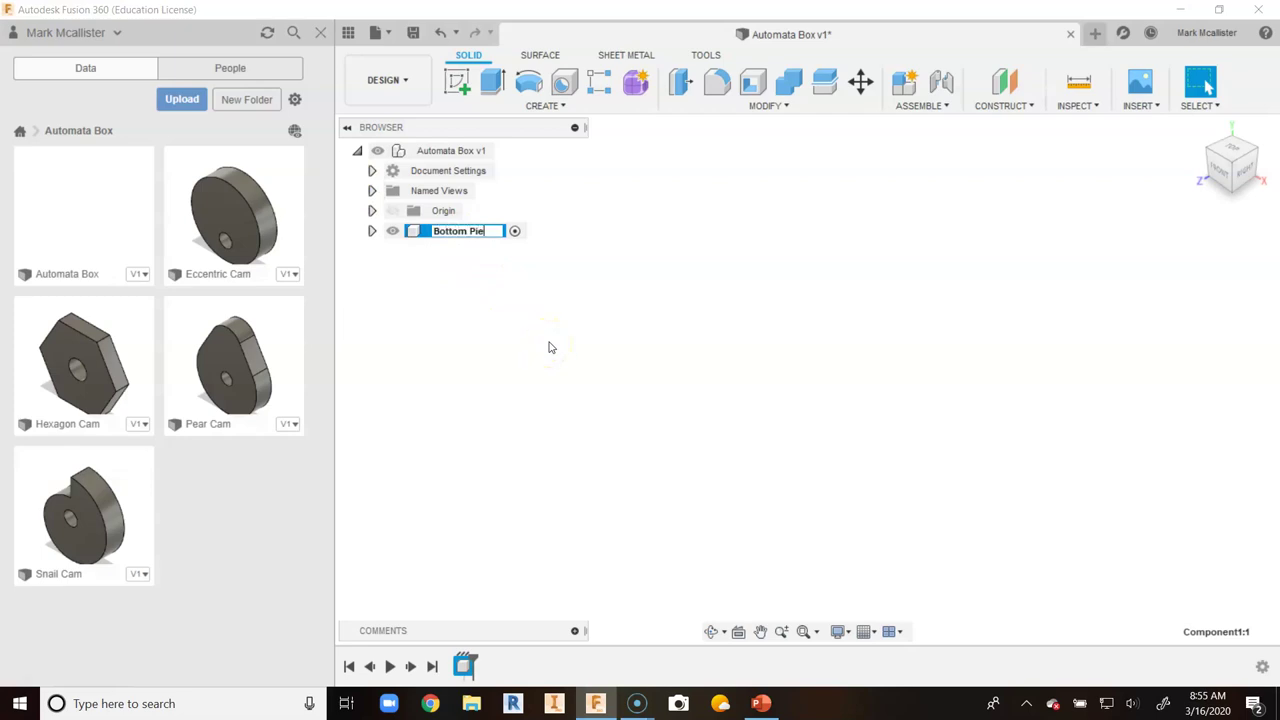
{"action": "type", "text": "Bottom Piece"}
{"action": "key", "text": "Return"}
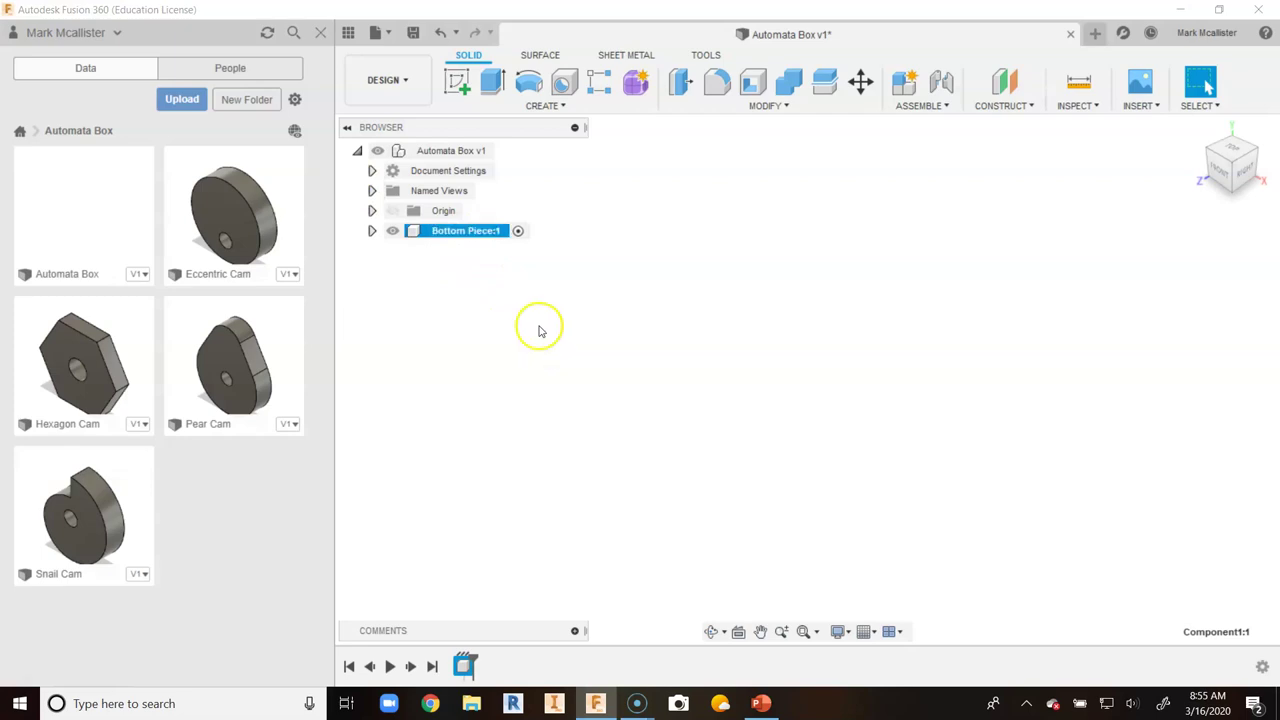
Step: Sketch a rectangle 0.23 in high and 5 in wide from the origin on the front plane, and finish the sketch
{"action": "left_click", "coordinate": [457, 82]}
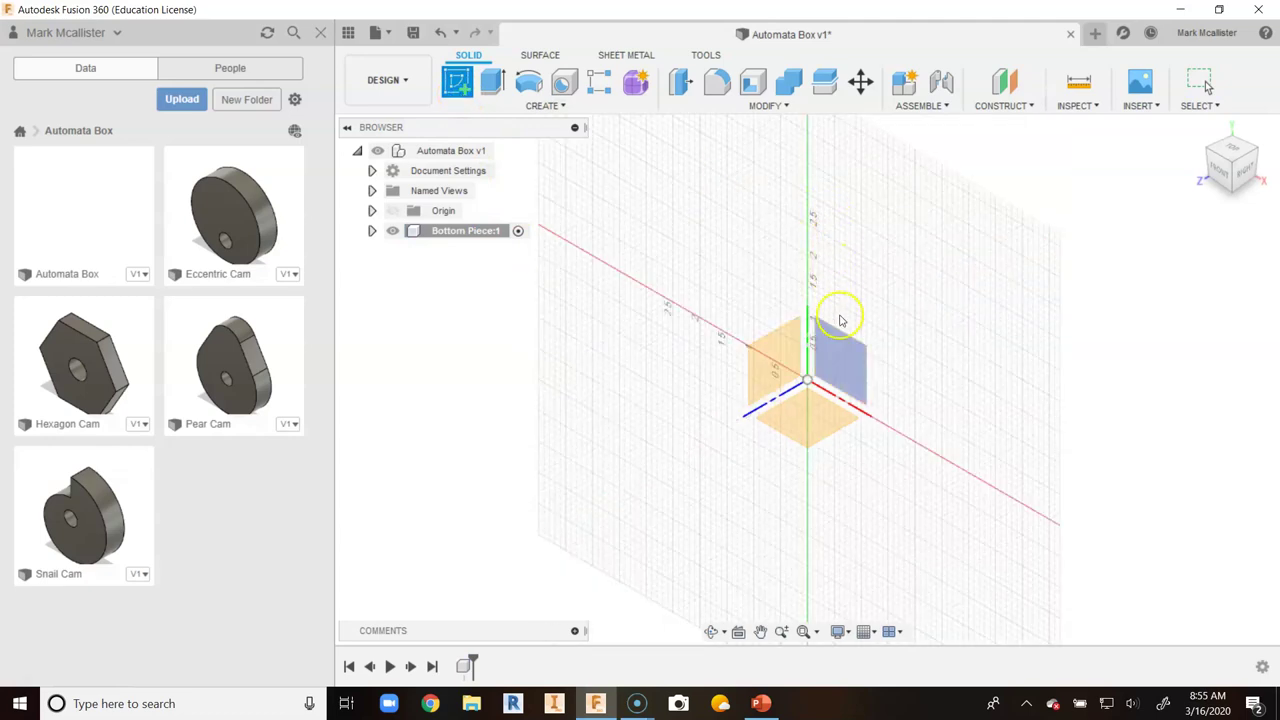
{"action": "left_click", "coordinate": [845, 350]}
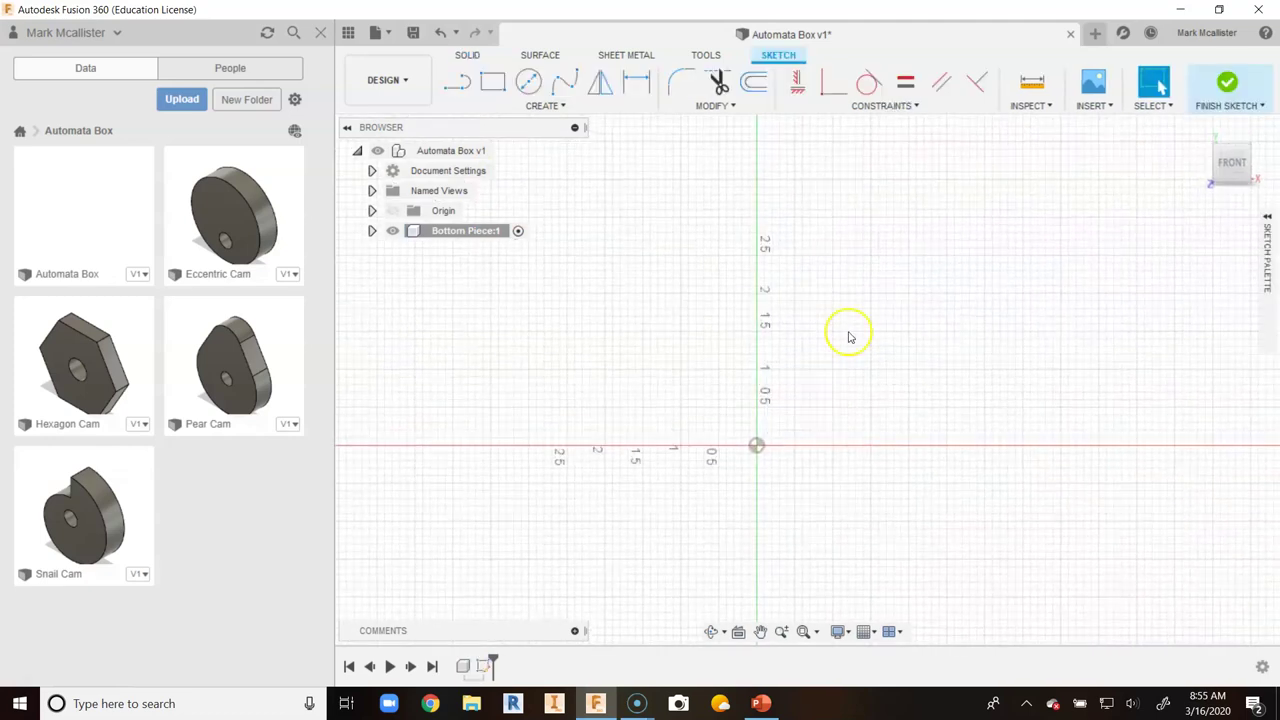
{"action": "left_click", "coordinate": [500, 93]}
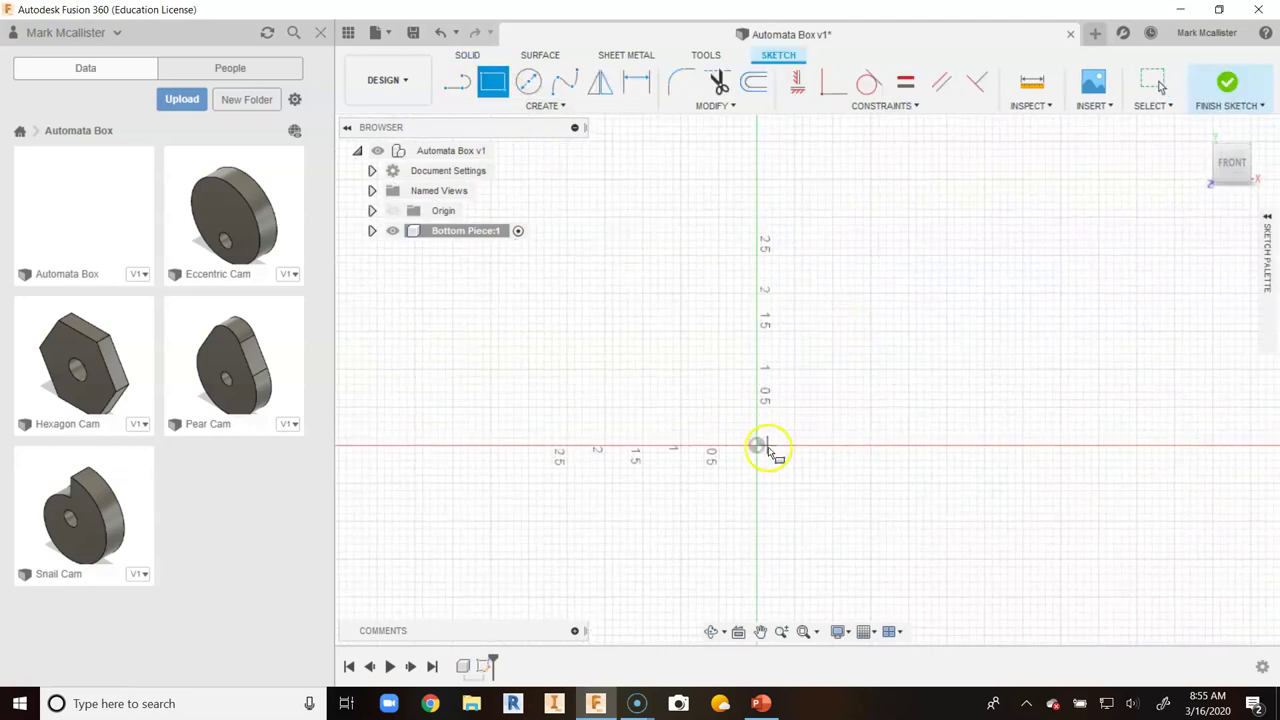
{"action": "left_click", "coordinate": [757, 446]}
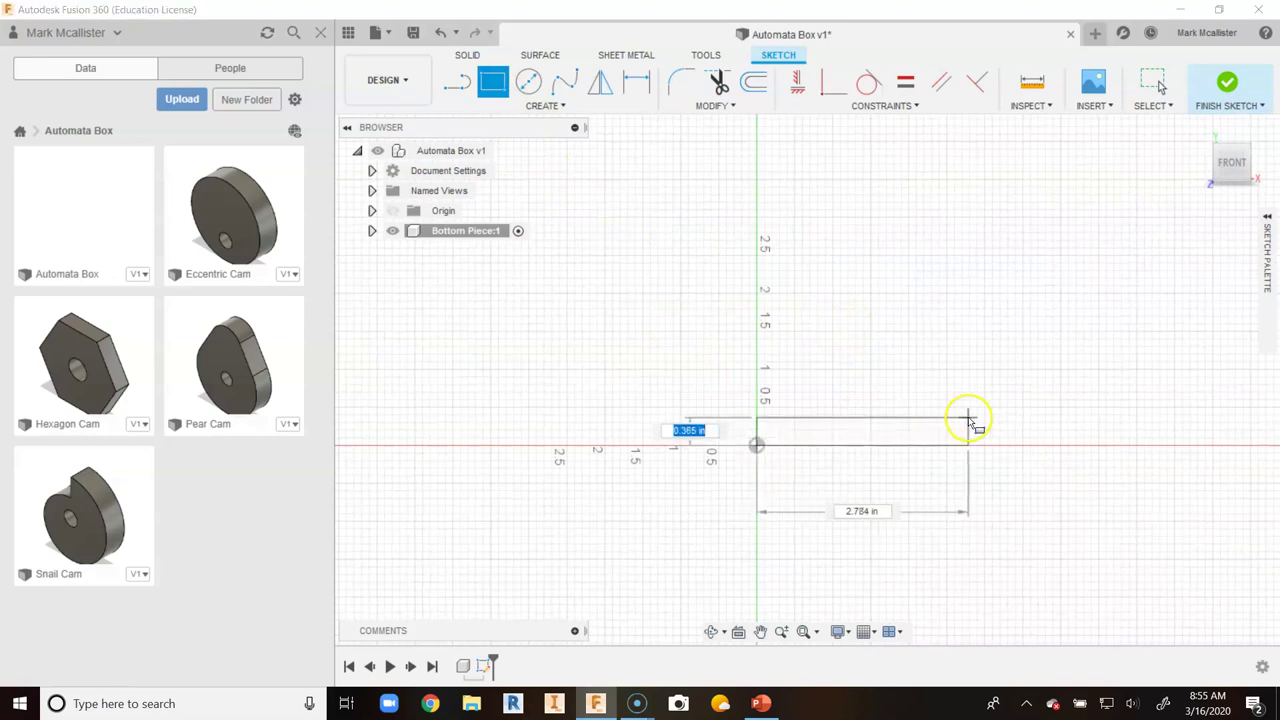
{"action": "type", "text": ".23"}
{"action": "key", "text": "Tab"}
{"action": "key", "text": "Tab"}
{"action": "key", "text": "Return"}
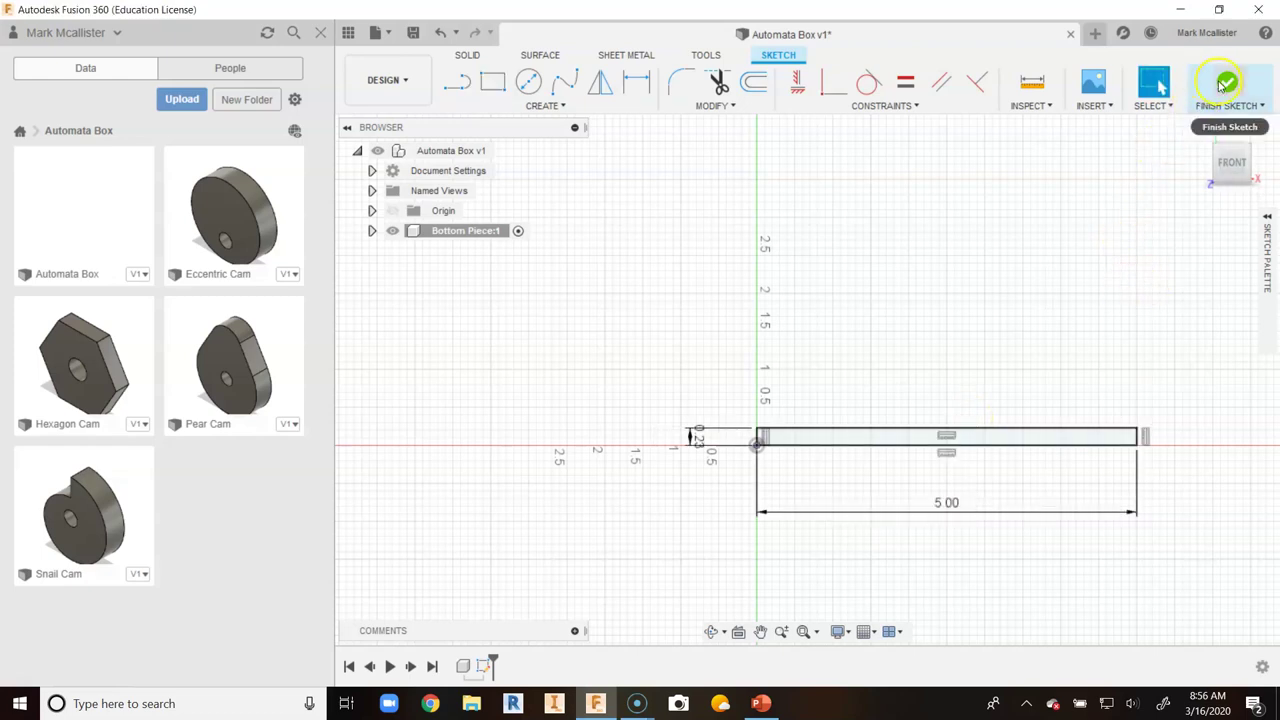
{"action": "left_click", "coordinate": [1218, 87]}
Step: Check the bottom piece dimensions in PowerPoint, and extrude the rectangle 4 in as a new body in Fusion 360
{"action": "key", "text": "e"}
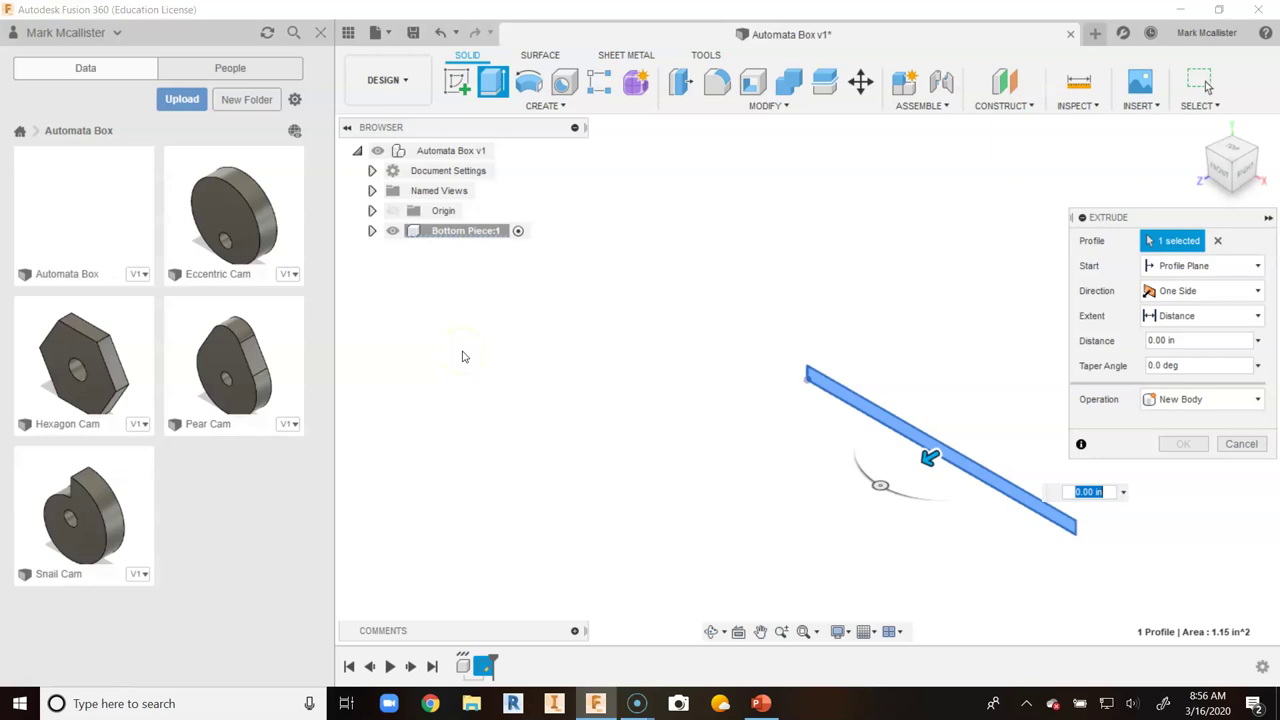
{"action": "left_click", "coordinate": [761, 703]}
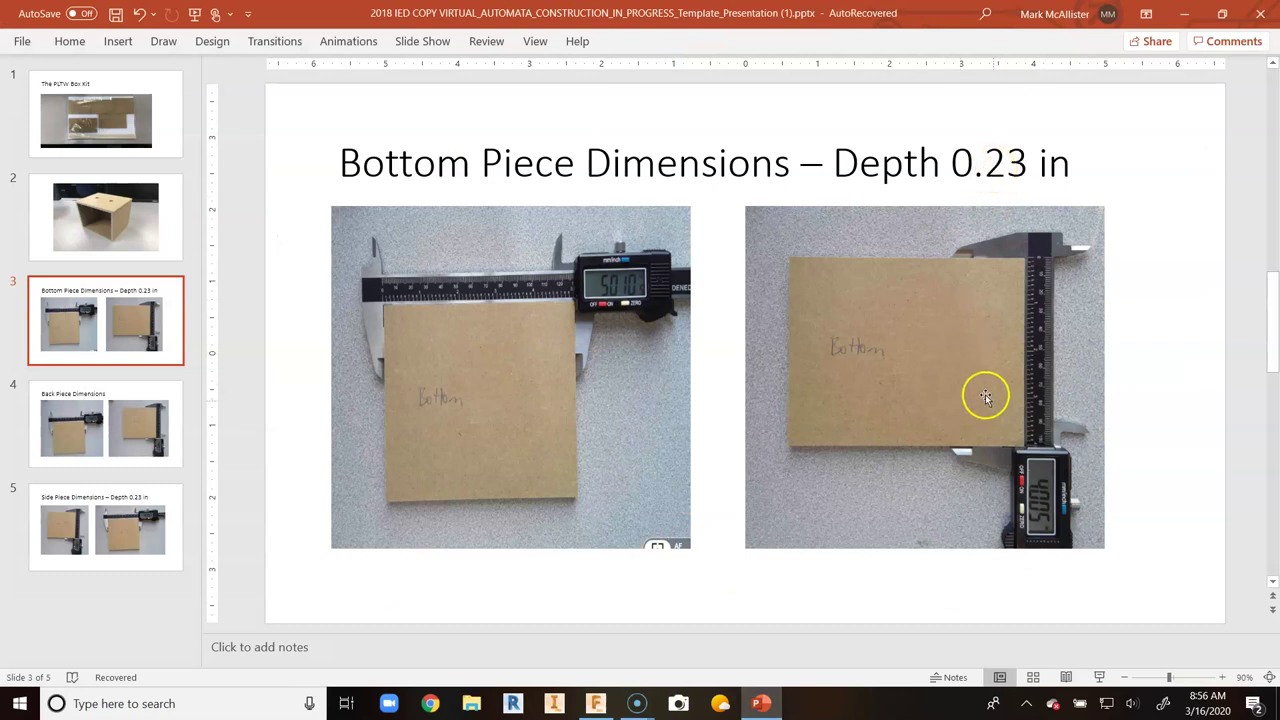
{"action": "left_click", "coordinate": [595, 703]}
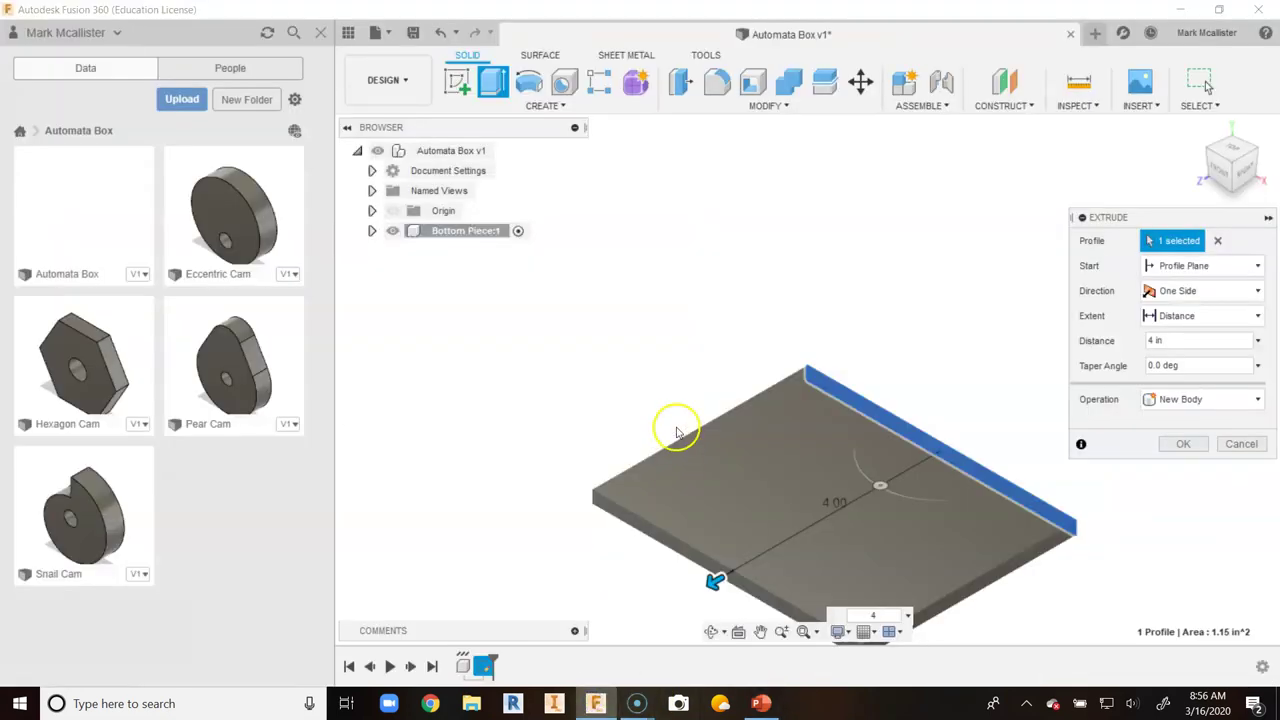
{"action": "key", "text": "Return"}
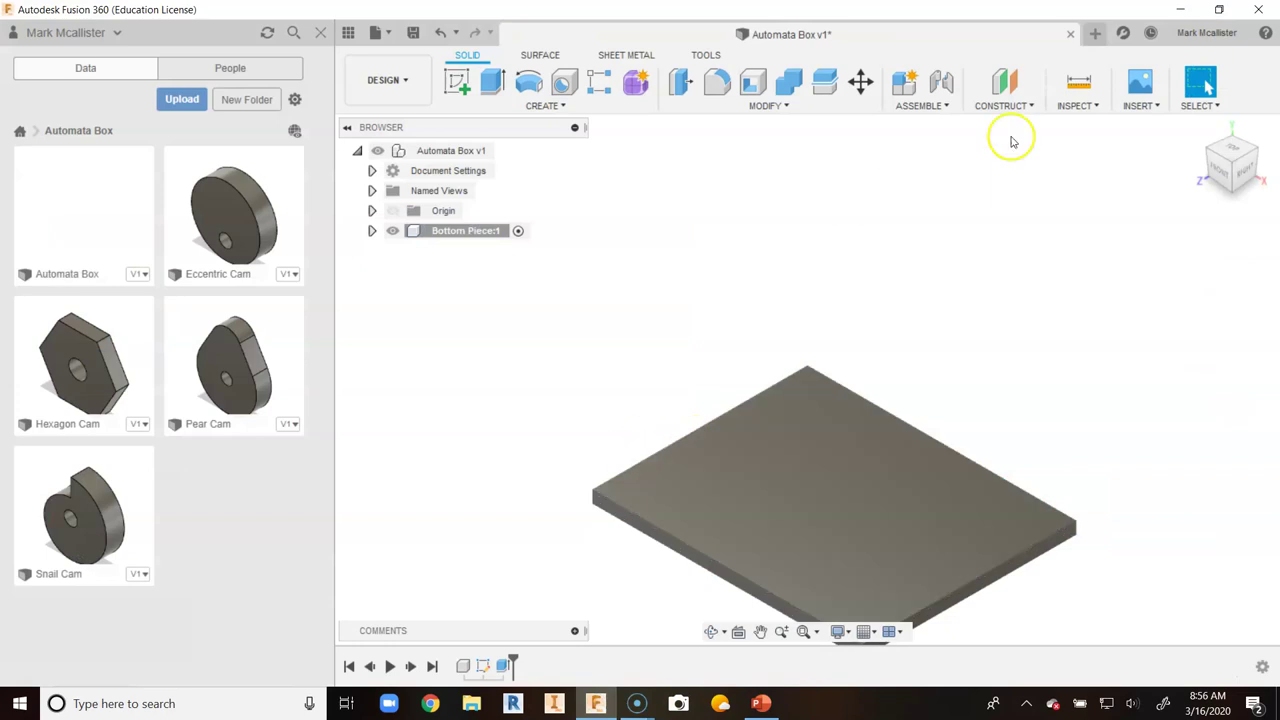
{"action": "left_click", "coordinate": [1198, 132]}
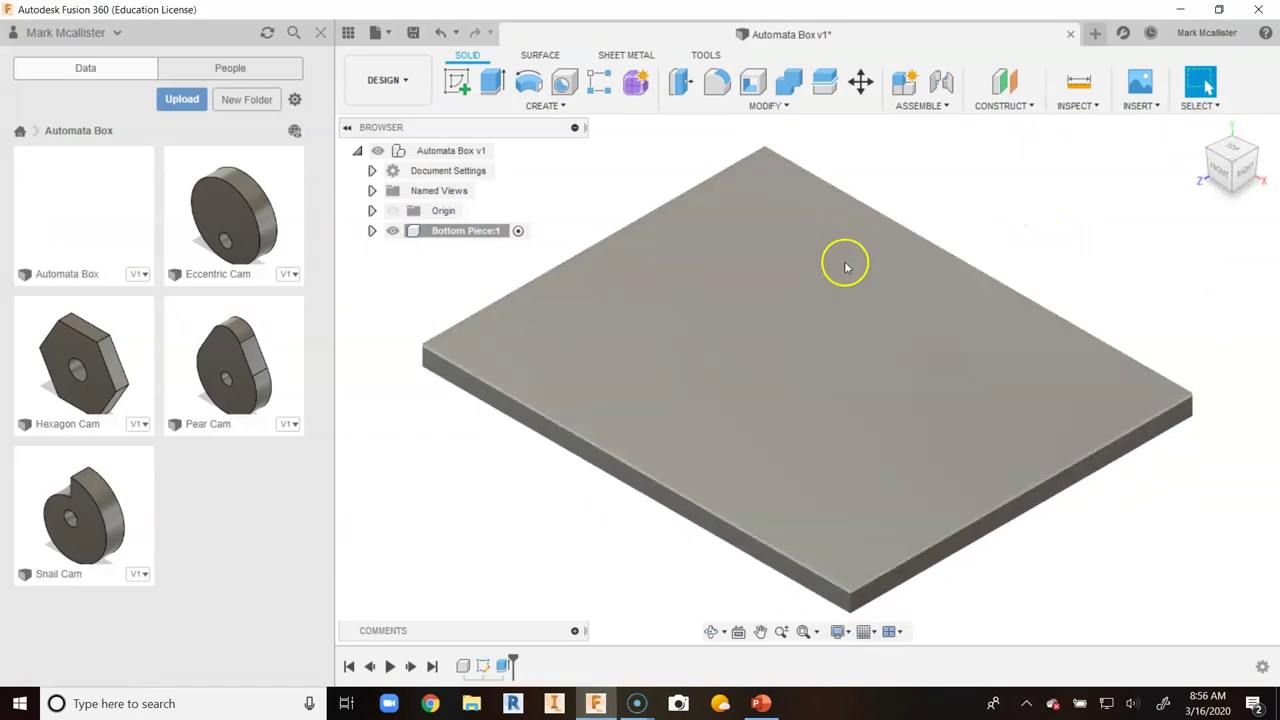
Step: Ground the Bottom Piece component and clear the selection
{"action": "right_click", "coordinate": [479, 236]}
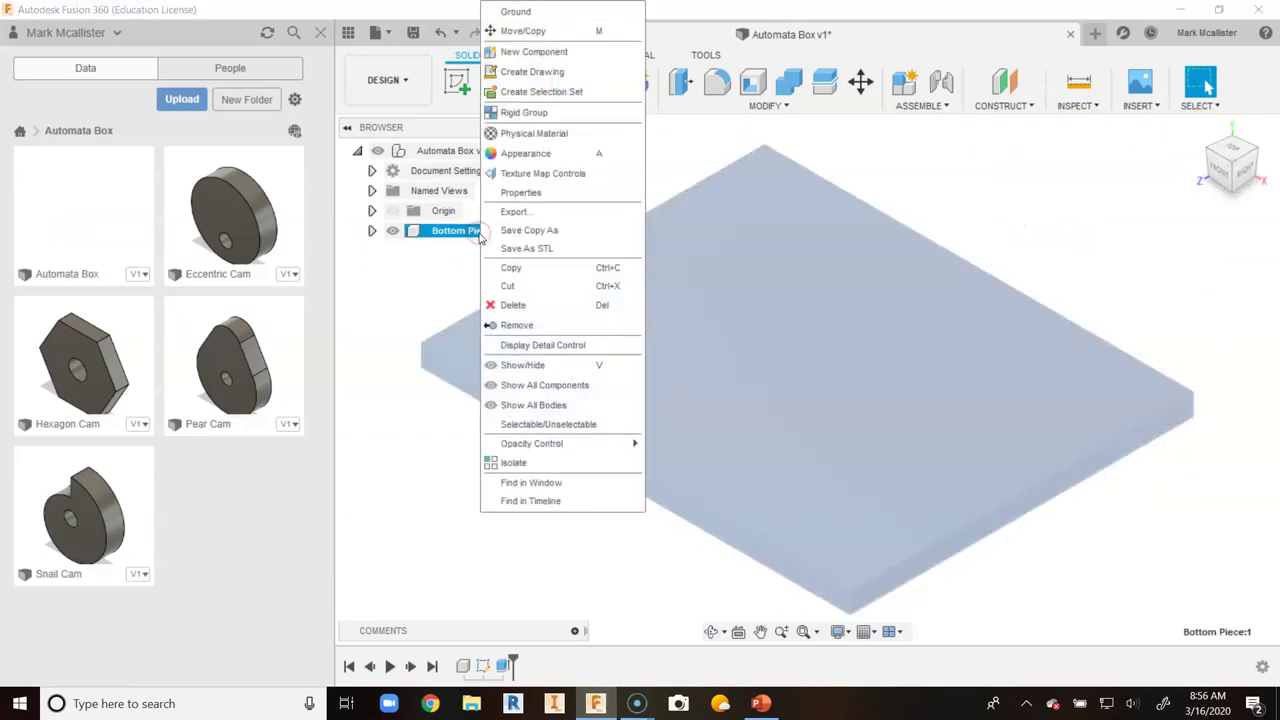
{"action": "left_click", "coordinate": [555, 12]}
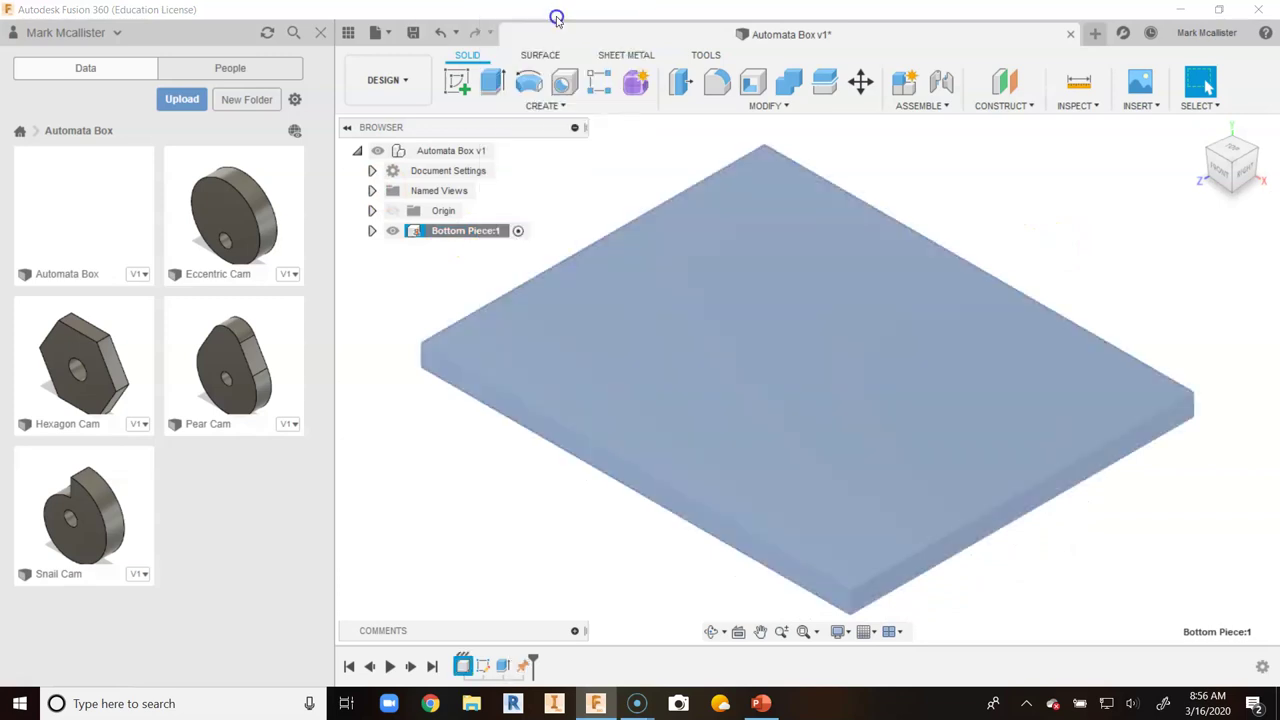
{"action": "left_click", "coordinate": [458, 485]}
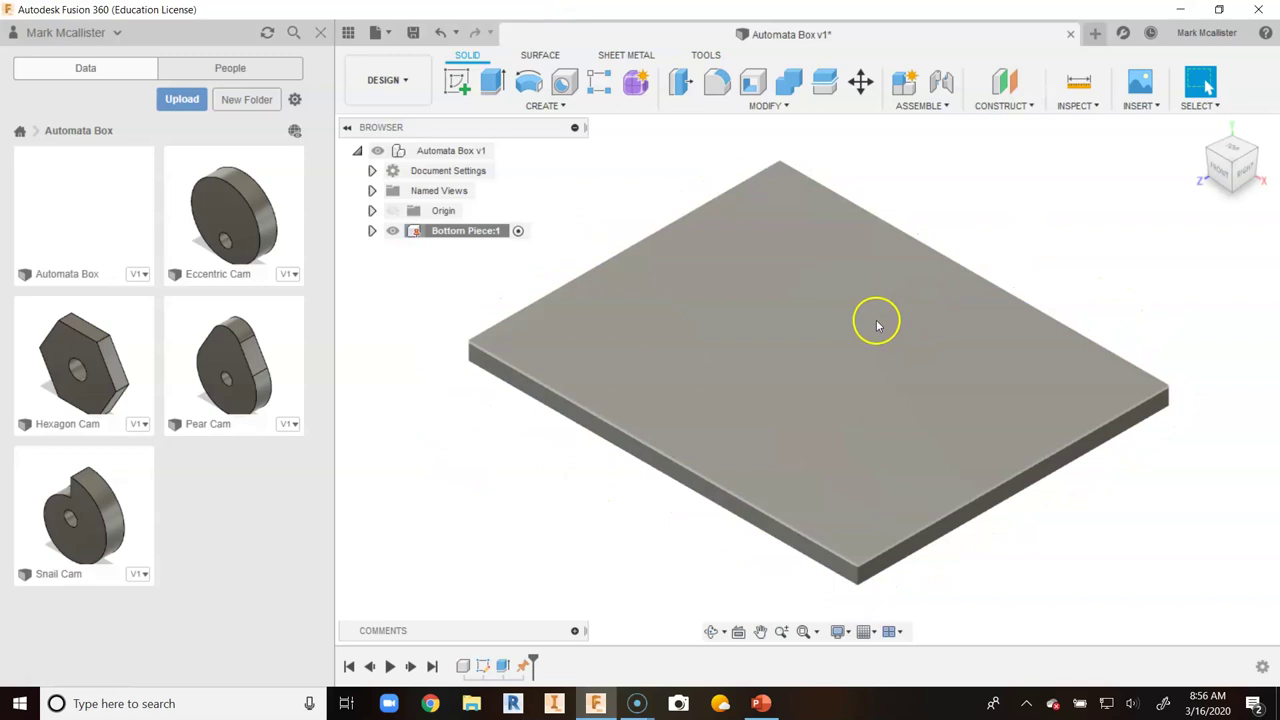
{"action": "scroll", "coordinate": [885, 318], "scroll_direction": "down", "scroll_amount": 2}
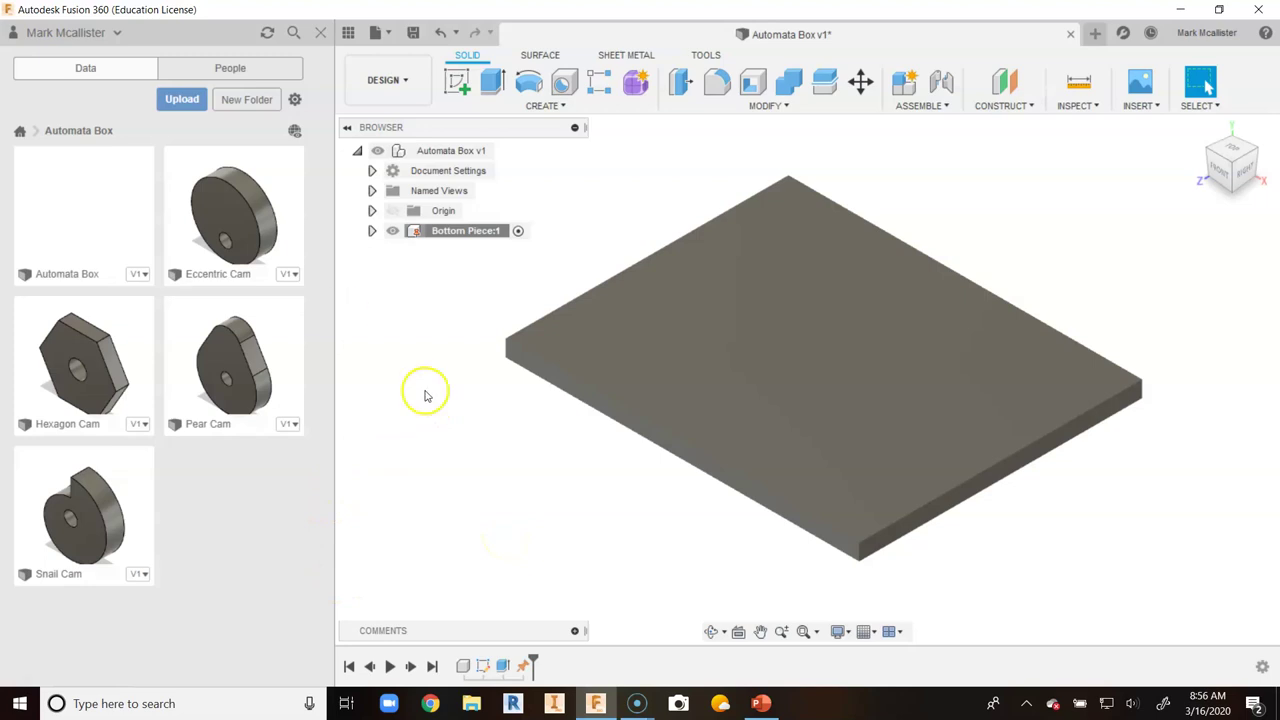
Step: Check the side piece dimensions slide in PowerPoint, and add a second component to the Automata Box design in Fusion 360
{"action": "left_click", "coordinate": [761, 705]}
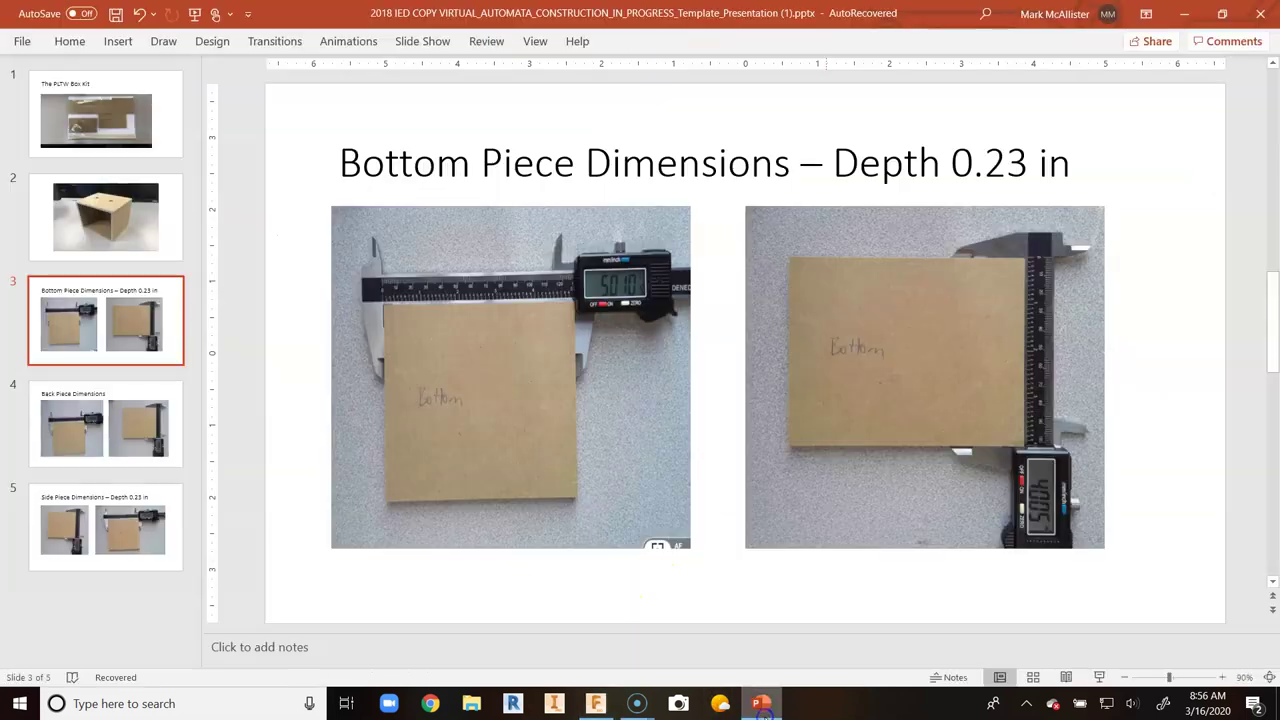
{"action": "left_click", "coordinate": [163, 507]}
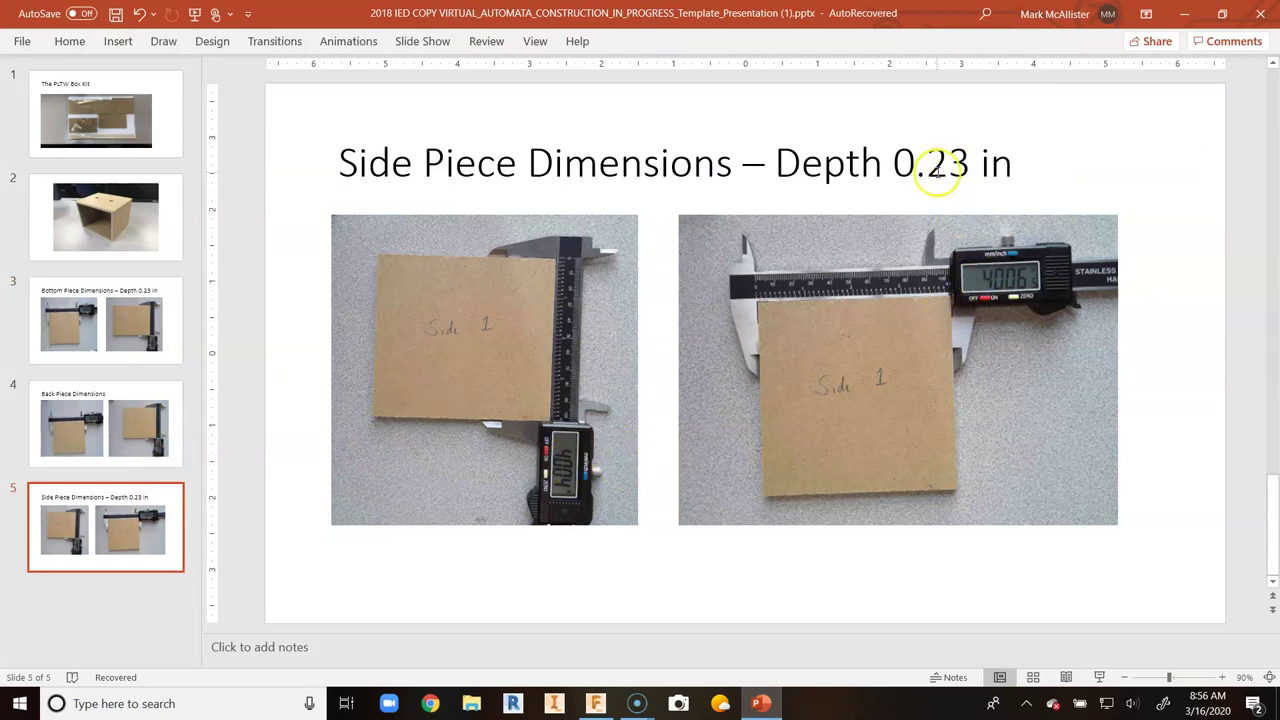
{"action": "left_click", "coordinate": [598, 703]}
{"action": "left_click", "coordinate": [452, 151]}
{"action": "right_click", "coordinate": [454, 152]}
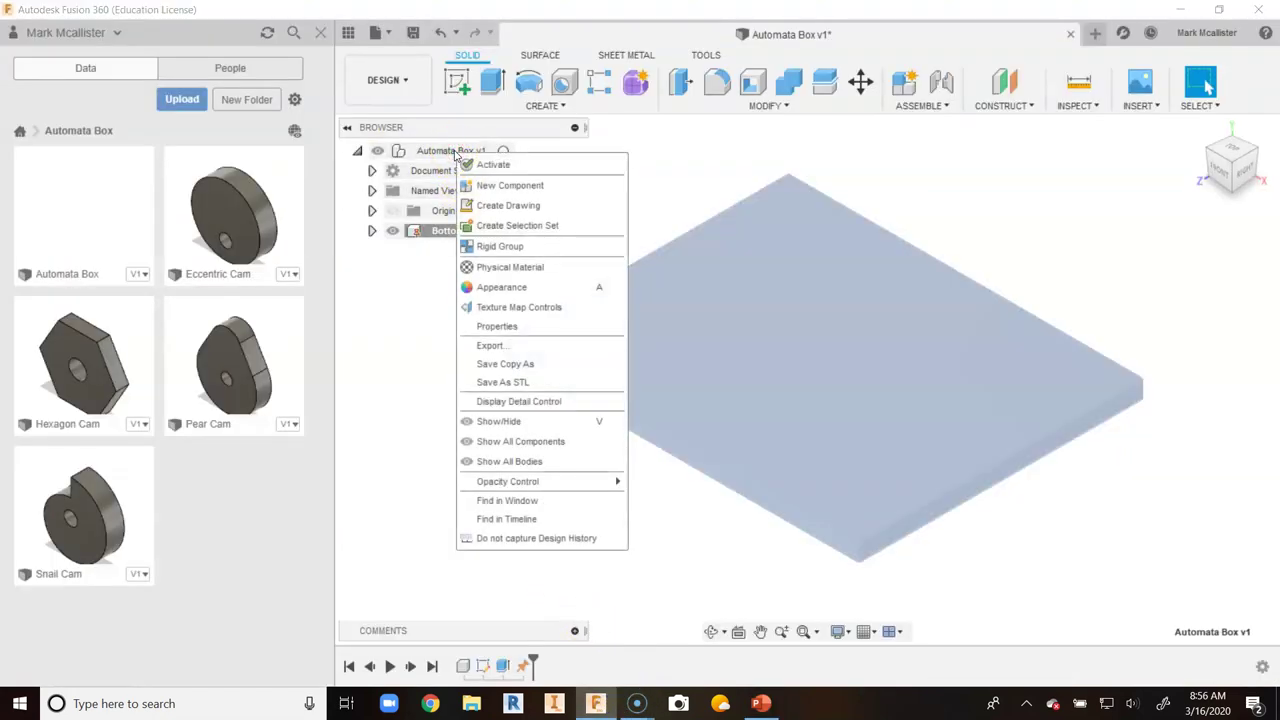
{"action": "left_click", "coordinate": [480, 185]}
Step: Sketch a rectangle 0.23 in wide and 4 in long on the horizontal origin plane, from the origin along the bottom piece's short edge
{"action": "left_click", "coordinate": [457, 82]}
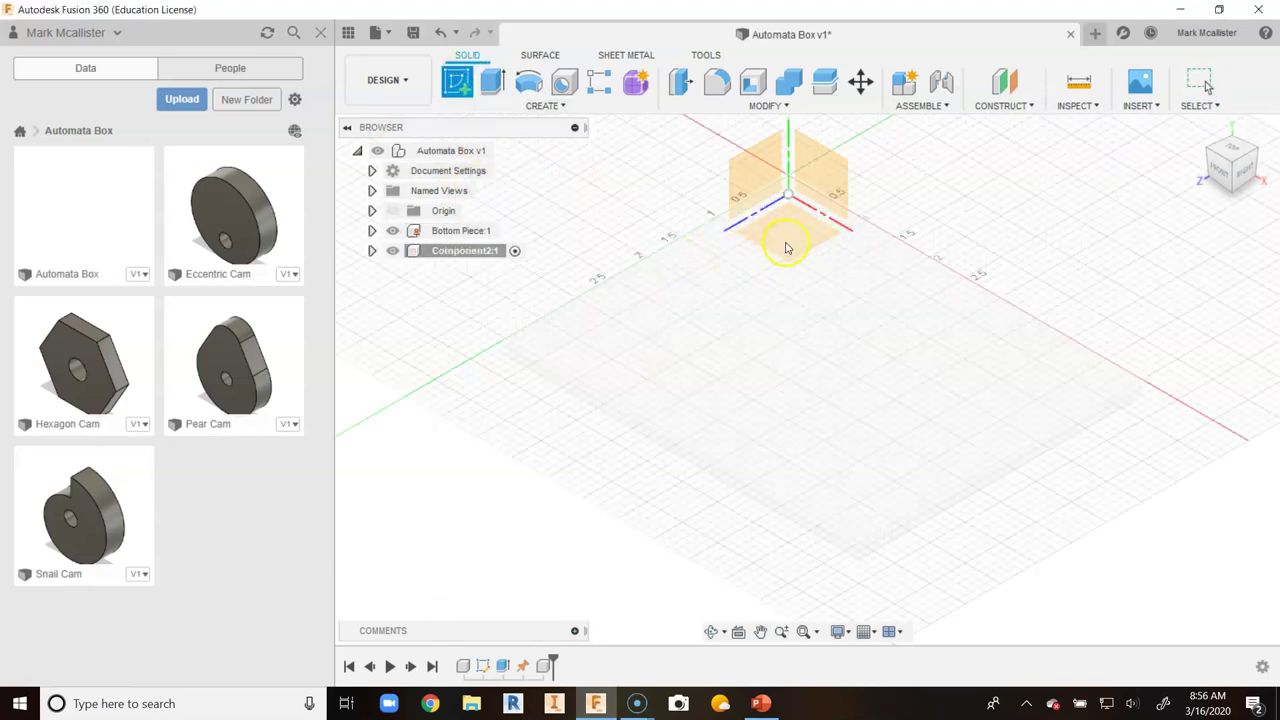
{"action": "left_click", "coordinate": [788, 250]}
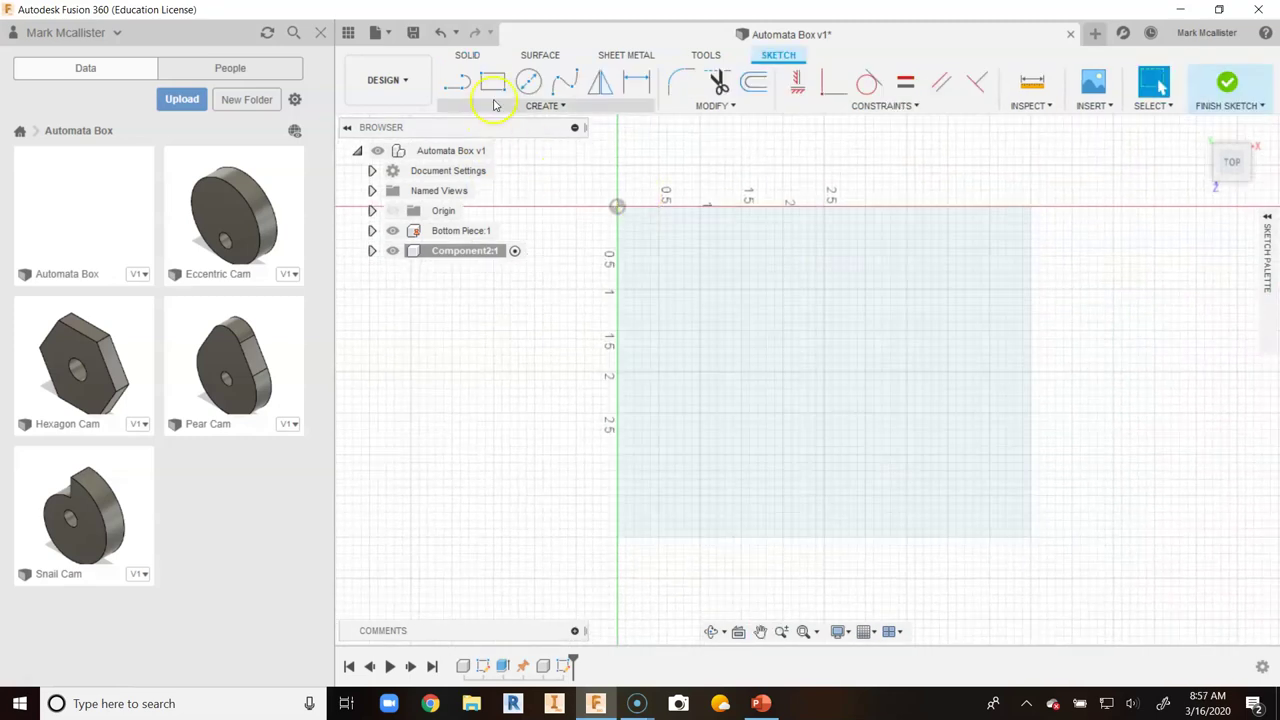
{"action": "left_click", "coordinate": [492, 82]}
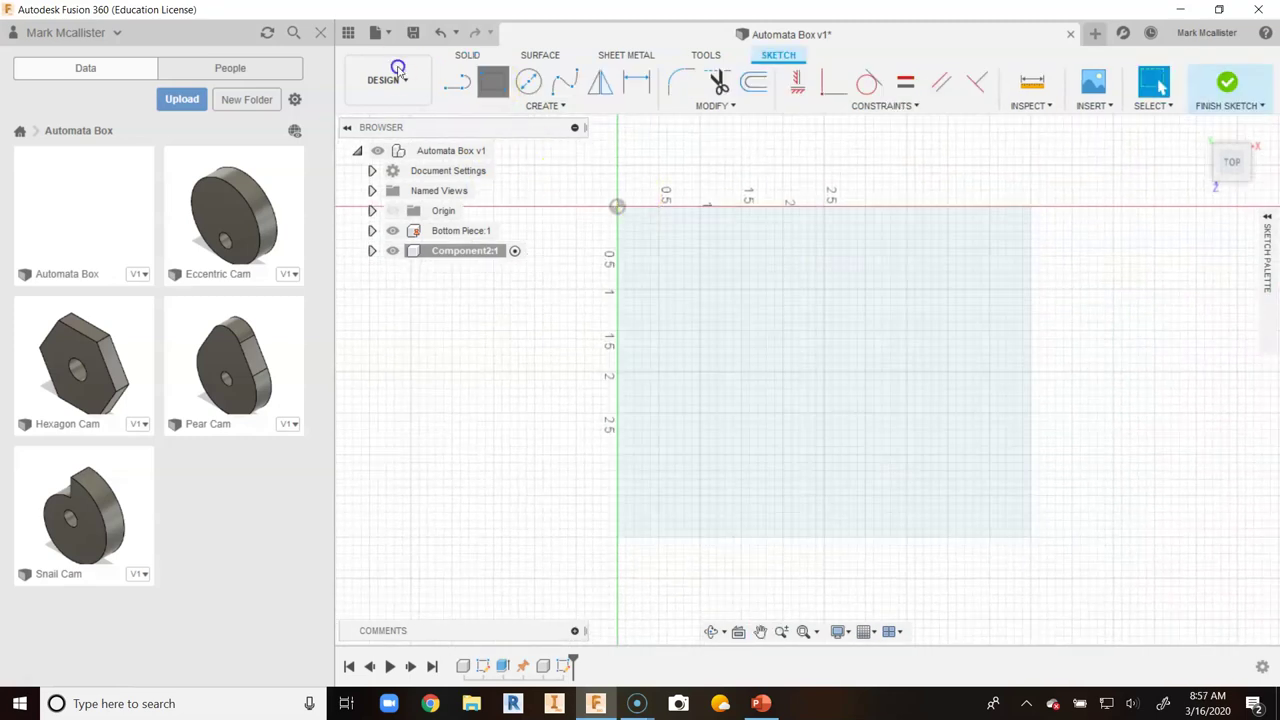
{"action": "left_click", "coordinate": [619, 207]}
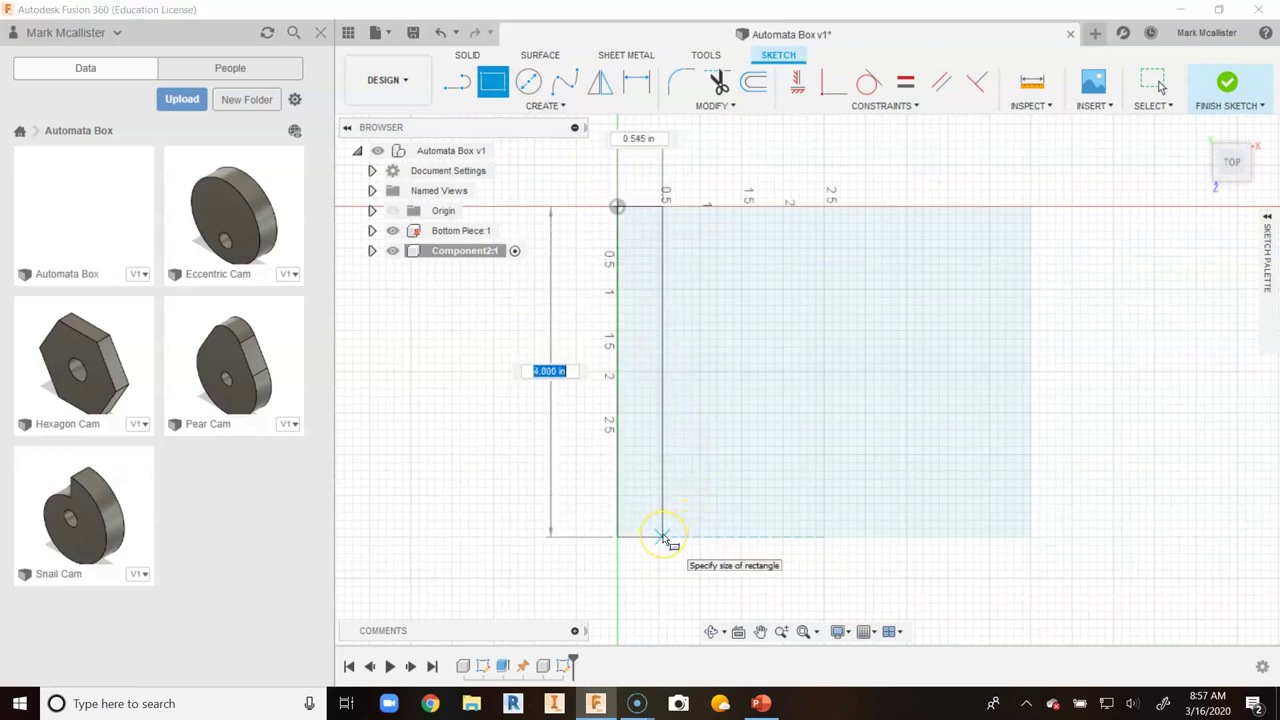
{"action": "key", "text": "Tab"}
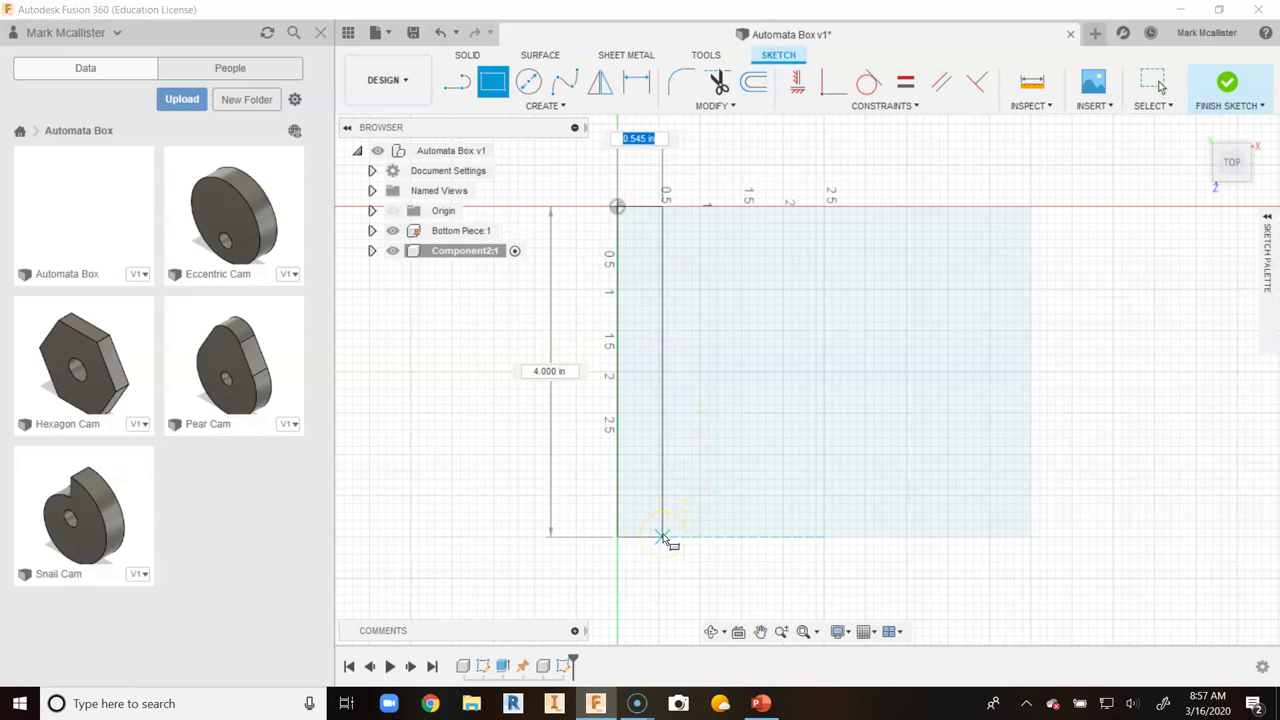
{"action": "type", "text": ".23"}
{"action": "key", "text": "Return"}
{"action": "key", "text": "Escape"}
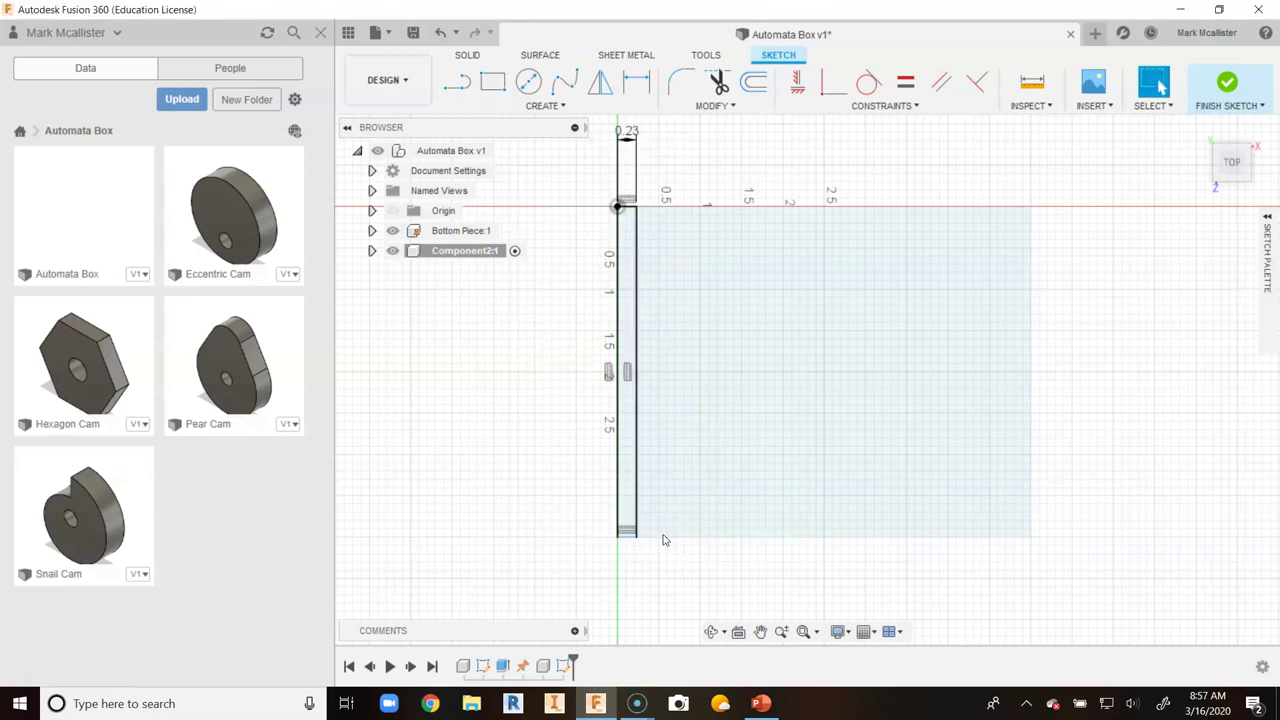
Step: Extrude the 0.23 in wide rectangle 4 in upward as a new body
{"action": "key", "text": "e"}
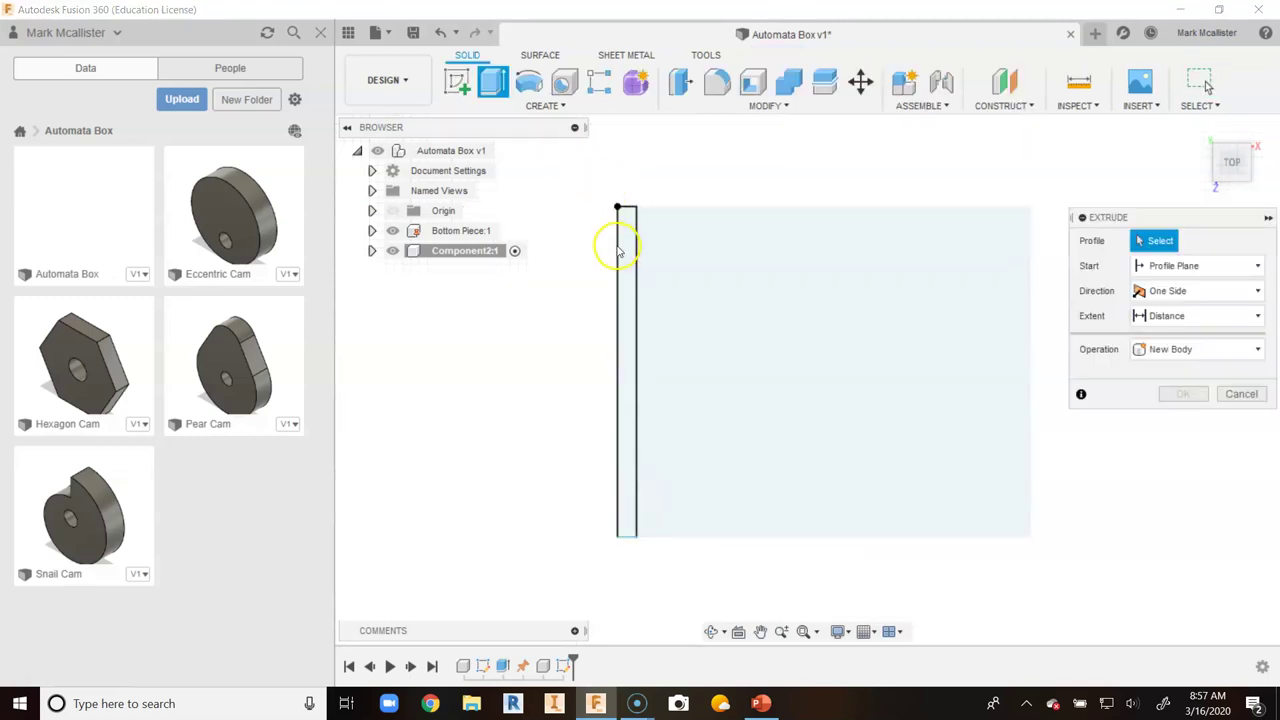
{"action": "left_click", "coordinate": [622, 255]}
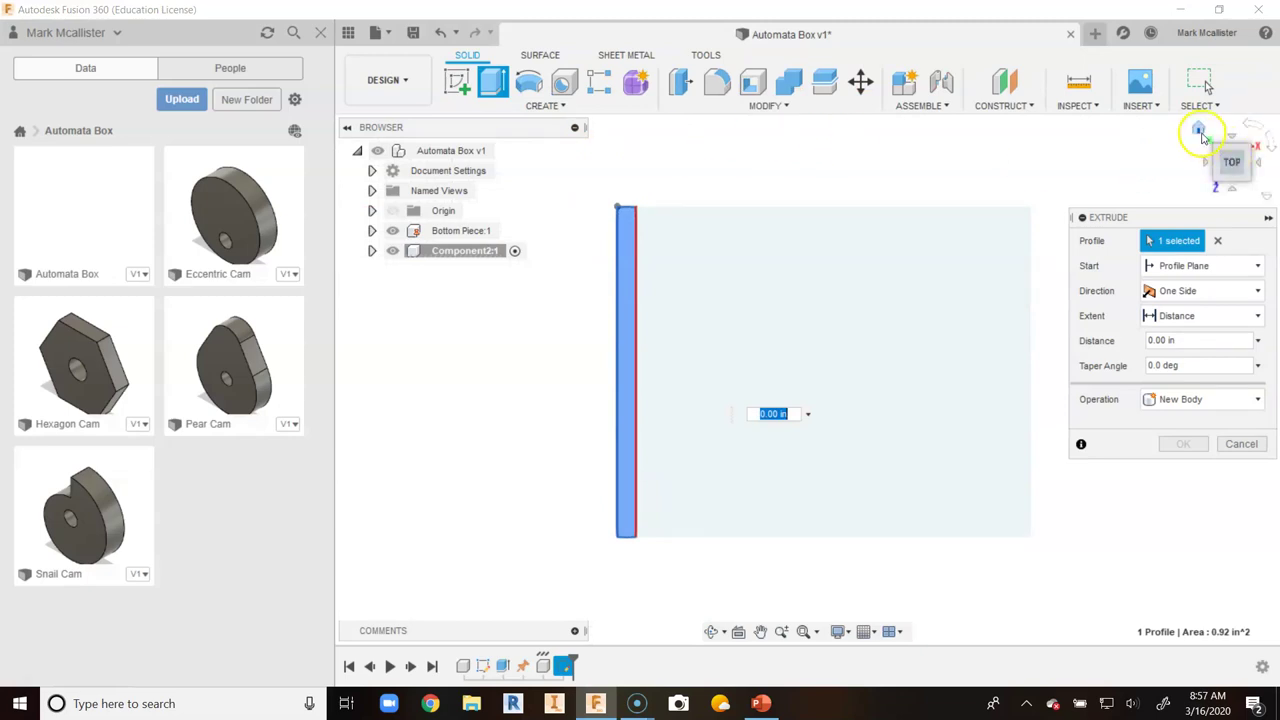
{"action": "left_click", "coordinate": [1199, 129]}
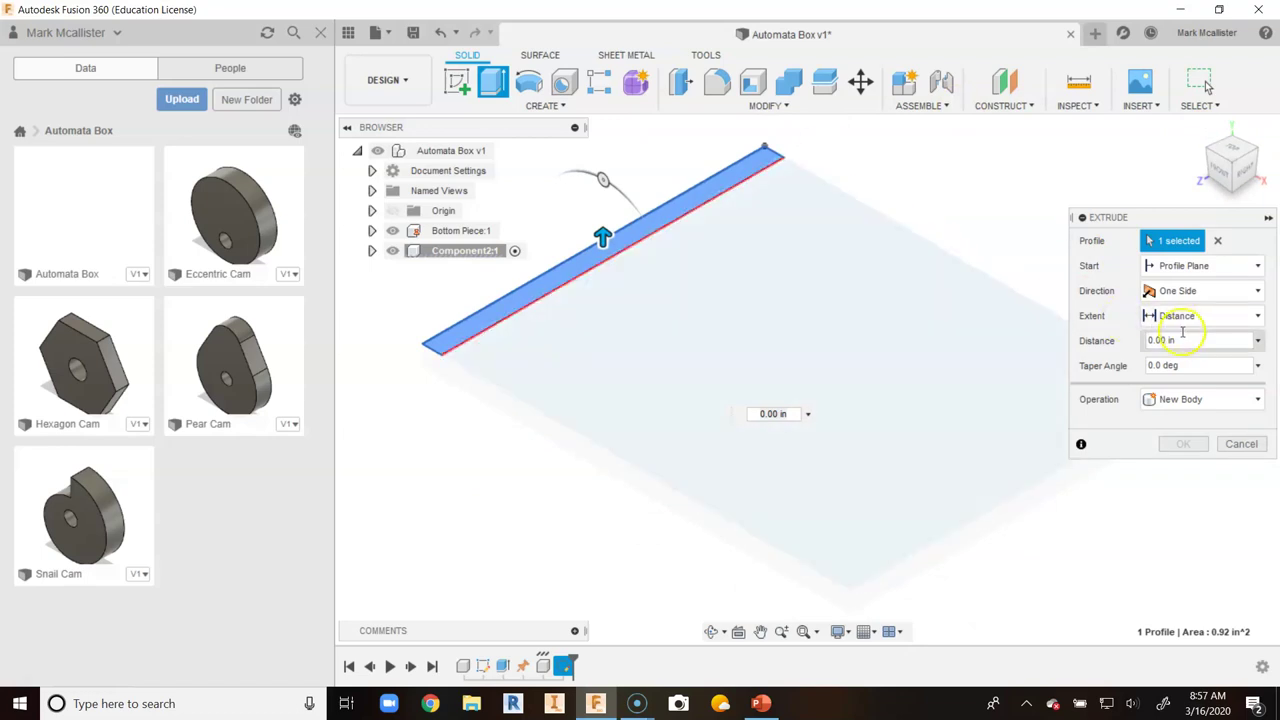
{"action": "left_click", "coordinate": [1105, 350]}
{"action": "type", "text": "4"}
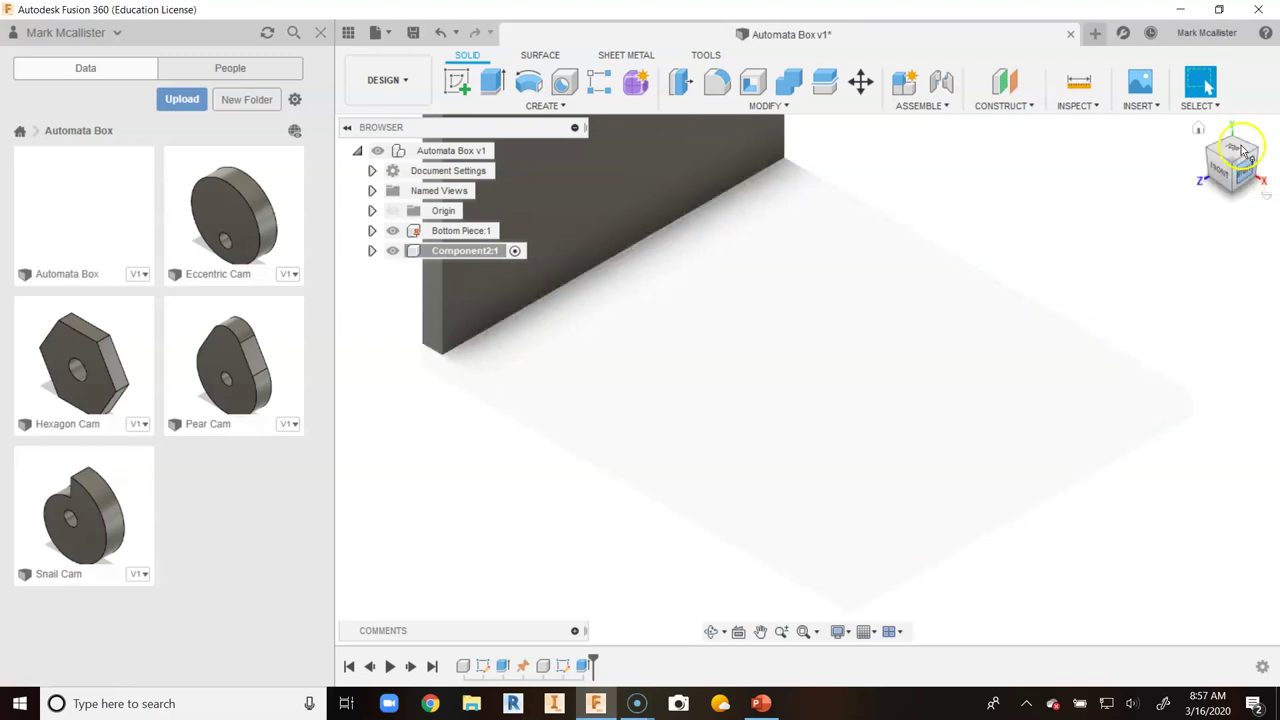
{"action": "left_click", "coordinate": [1200, 129]}
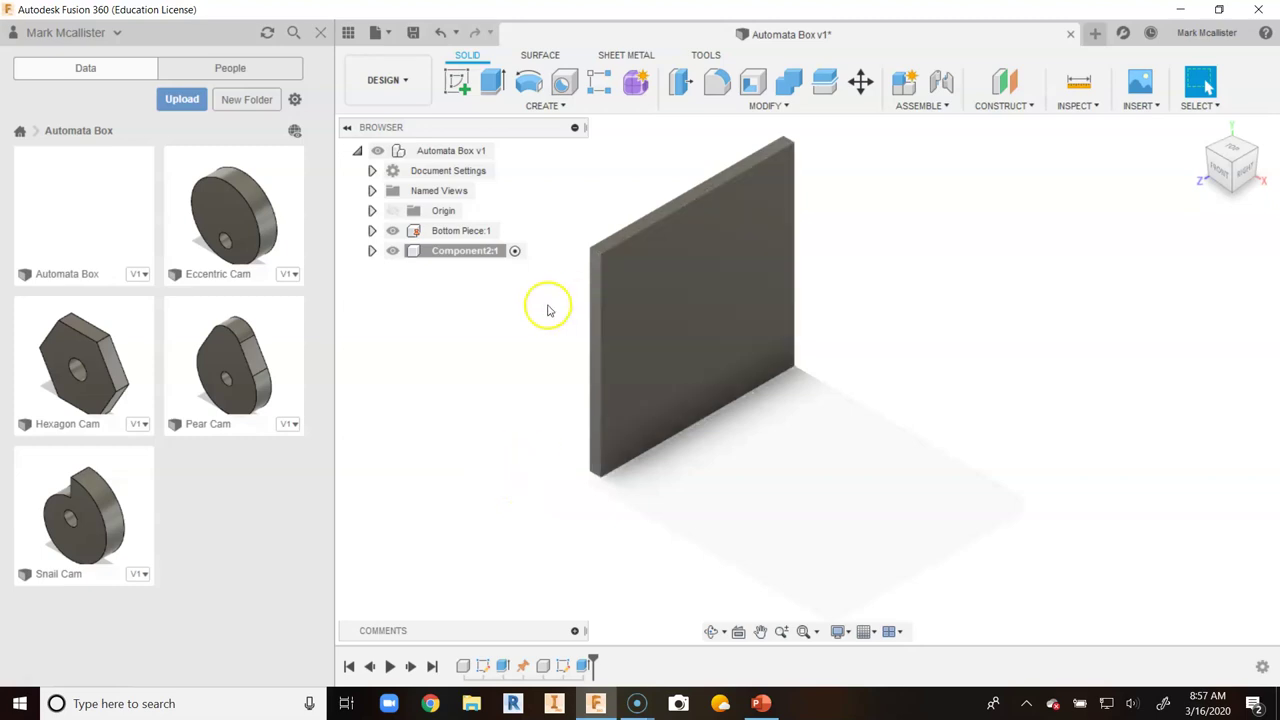
Step: Rename the extruded side component "Left Side Piece" and reactivate the top-level Automata Box assembly
{"action": "left_click", "coordinate": [464, 252]}
{"action": "double_click", "coordinate": [465, 258]}
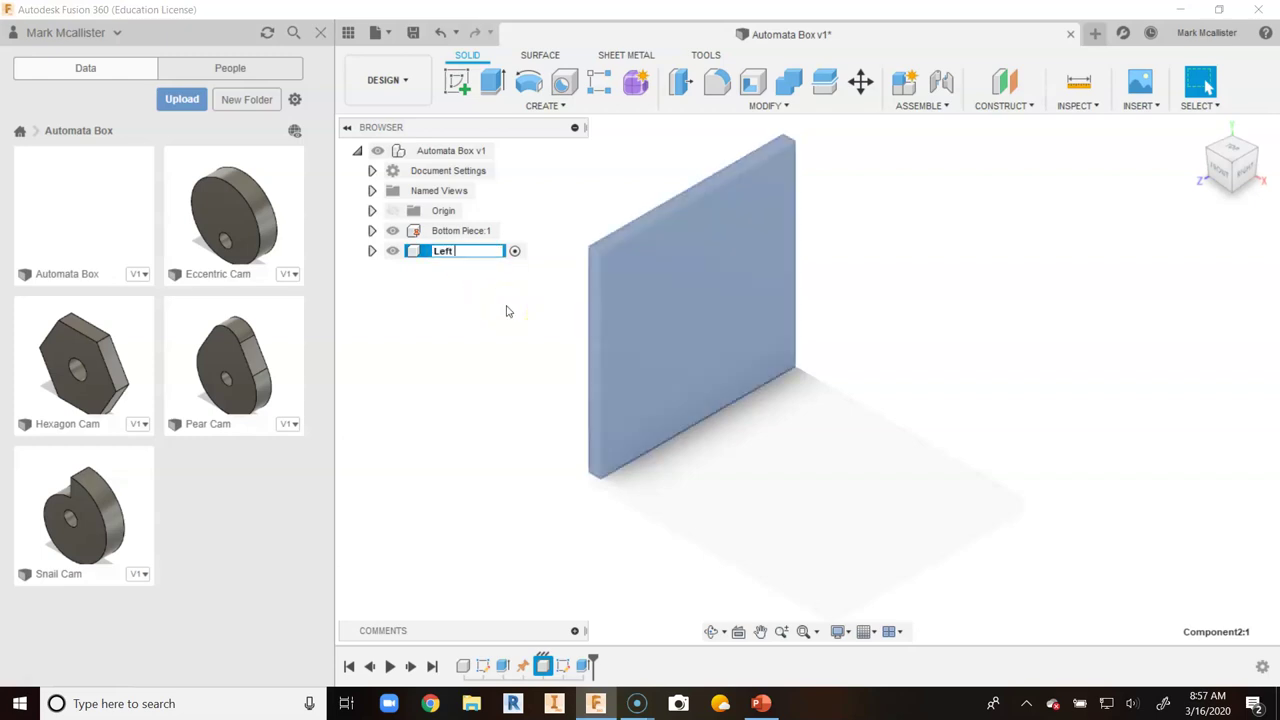
{"action": "type", "text": "Left Side Piece"}
{"action": "key", "text": "Return"}
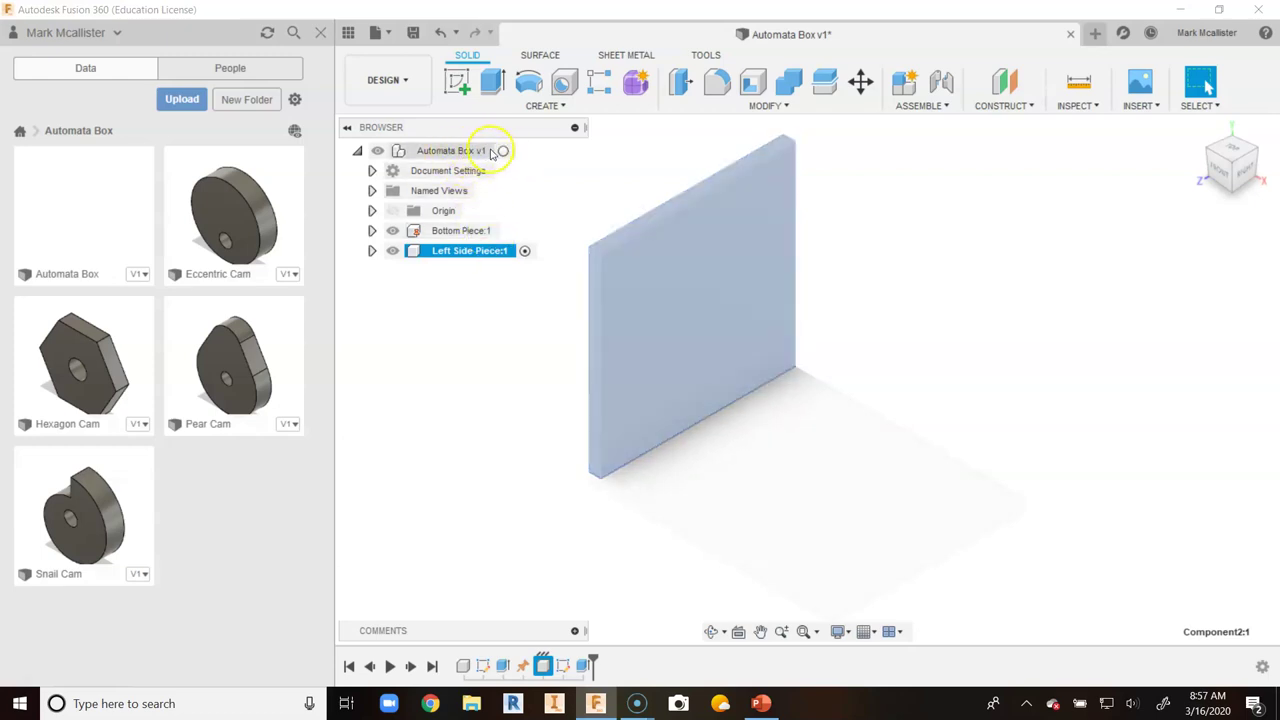
{"action": "left_click", "coordinate": [502, 152]}
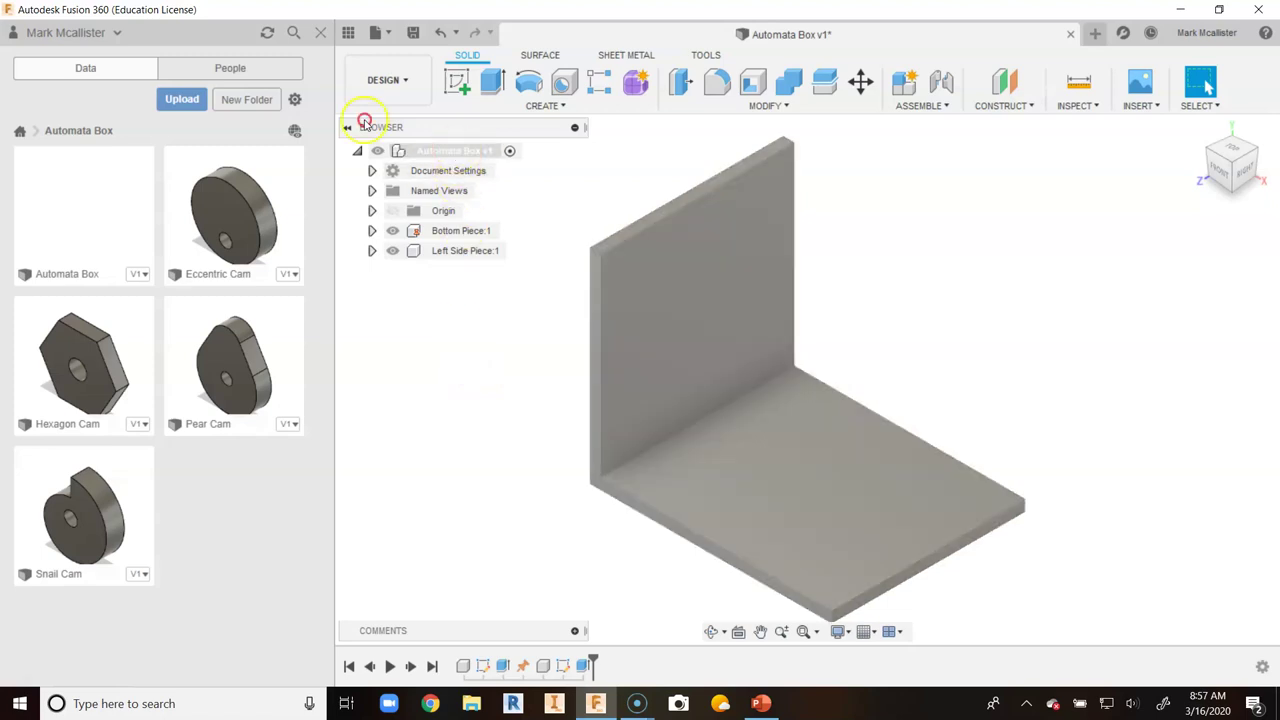
Step: Add a new component to the Automata Box assembly and name it "Right Side Piece"
{"action": "right_click", "coordinate": [453, 155]}
{"action": "left_click", "coordinate": [482, 164]}
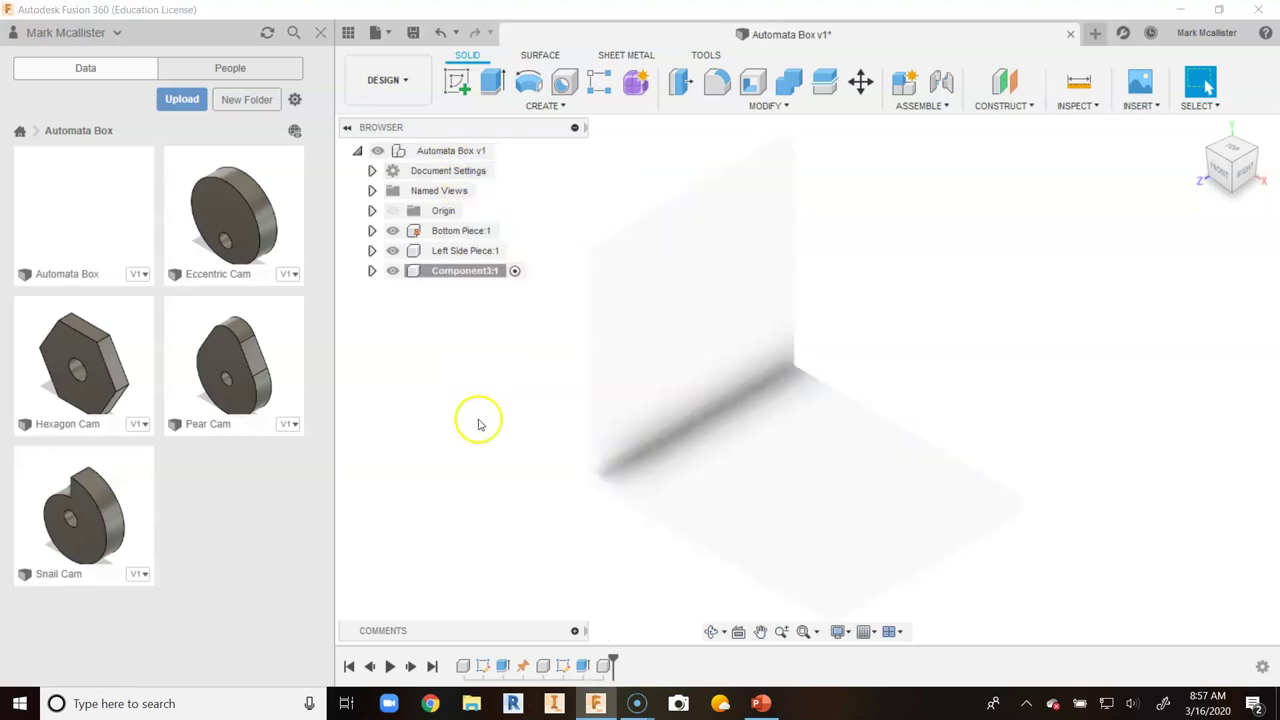
{"action": "left_click", "coordinate": [455, 273]}
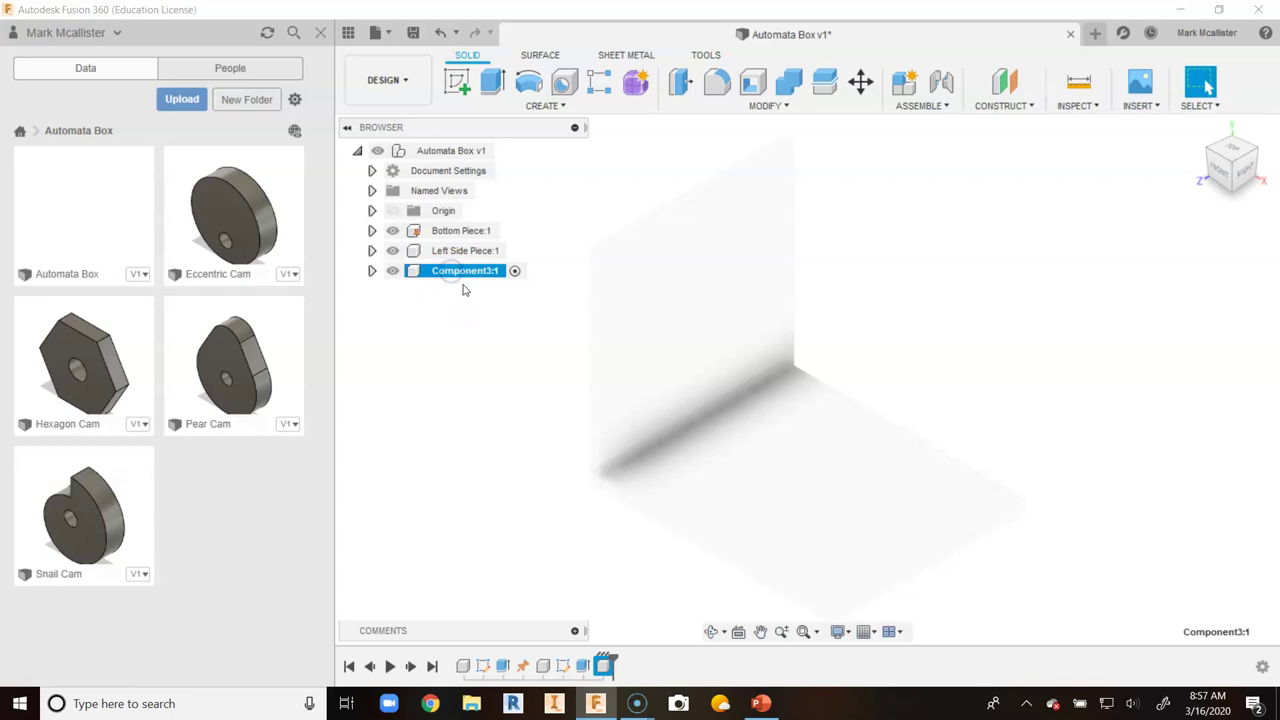
{"action": "double_click", "coordinate": [461, 278]}
{"action": "type", "text": "Right Side Piece"}
{"action": "key", "text": "Return"}
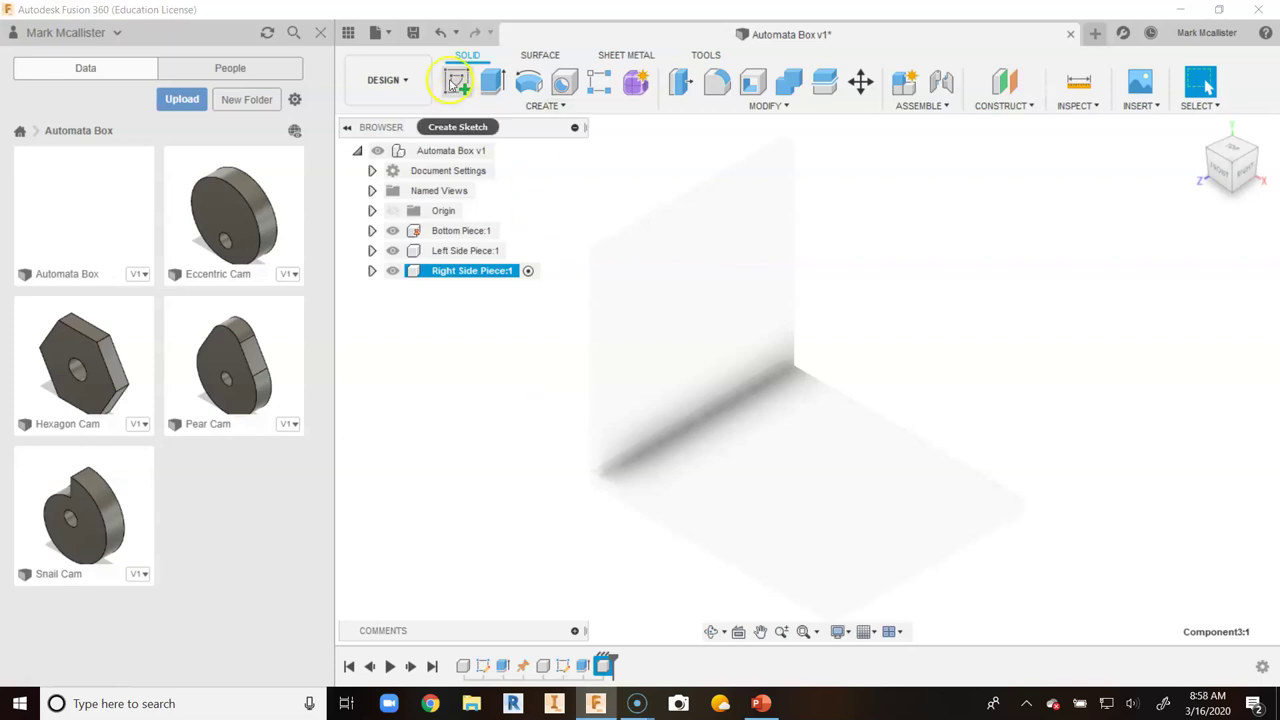
Step: Sketch a rectangle 0.23 in wide and 4 in long on the horizontal plane, along the bottom piece's short edge opposite the origin
{"action": "left_click", "coordinate": [456, 85]}
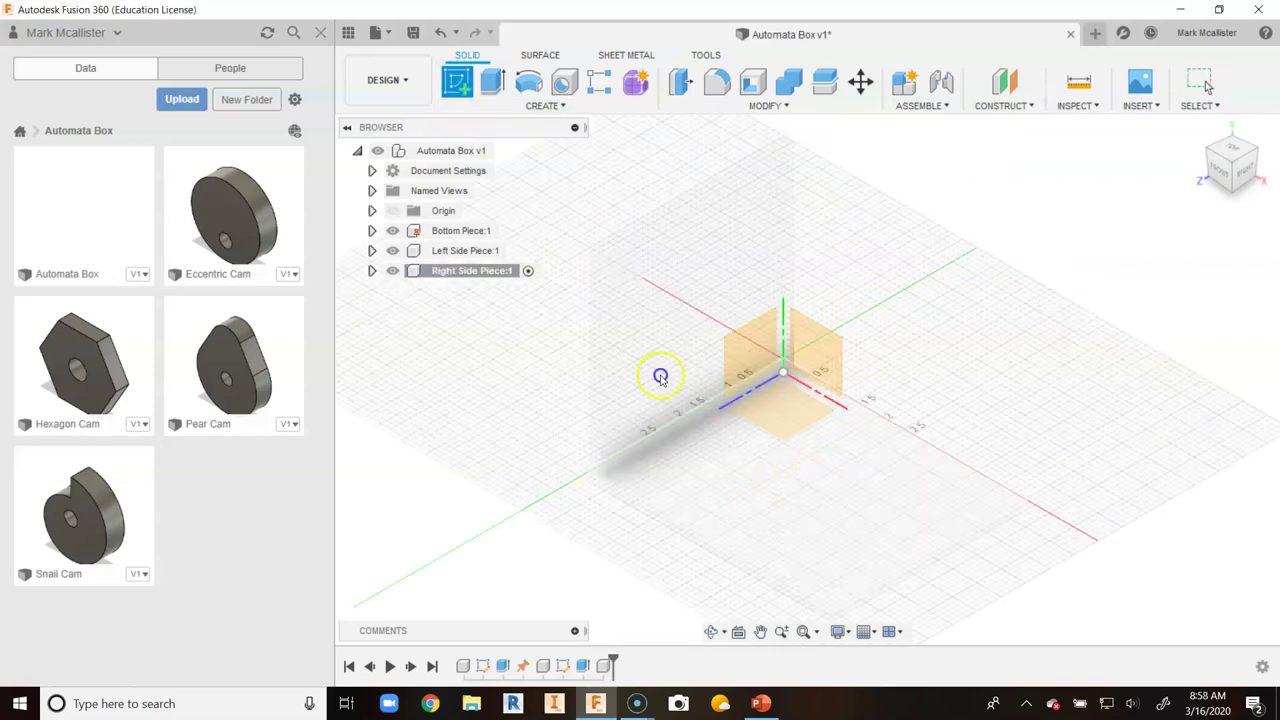
{"action": "left_click", "coordinate": [663, 374]}
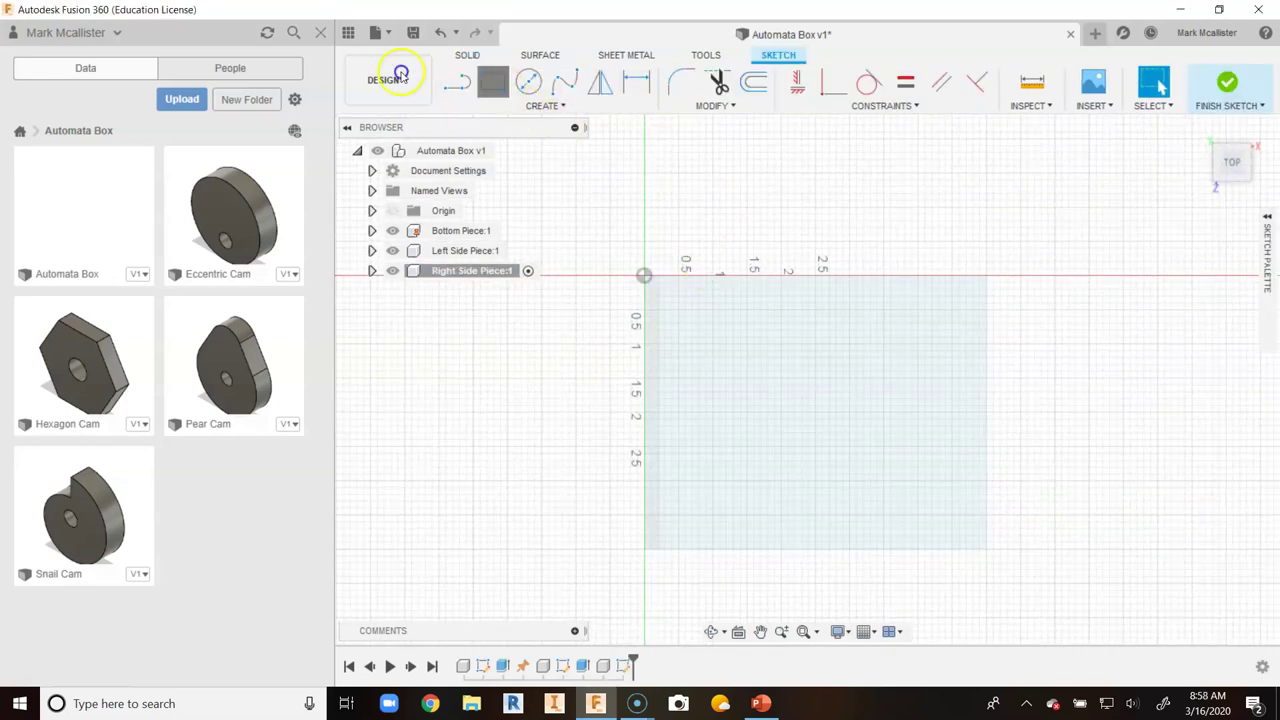
{"action": "left_click", "coordinate": [492, 82]}
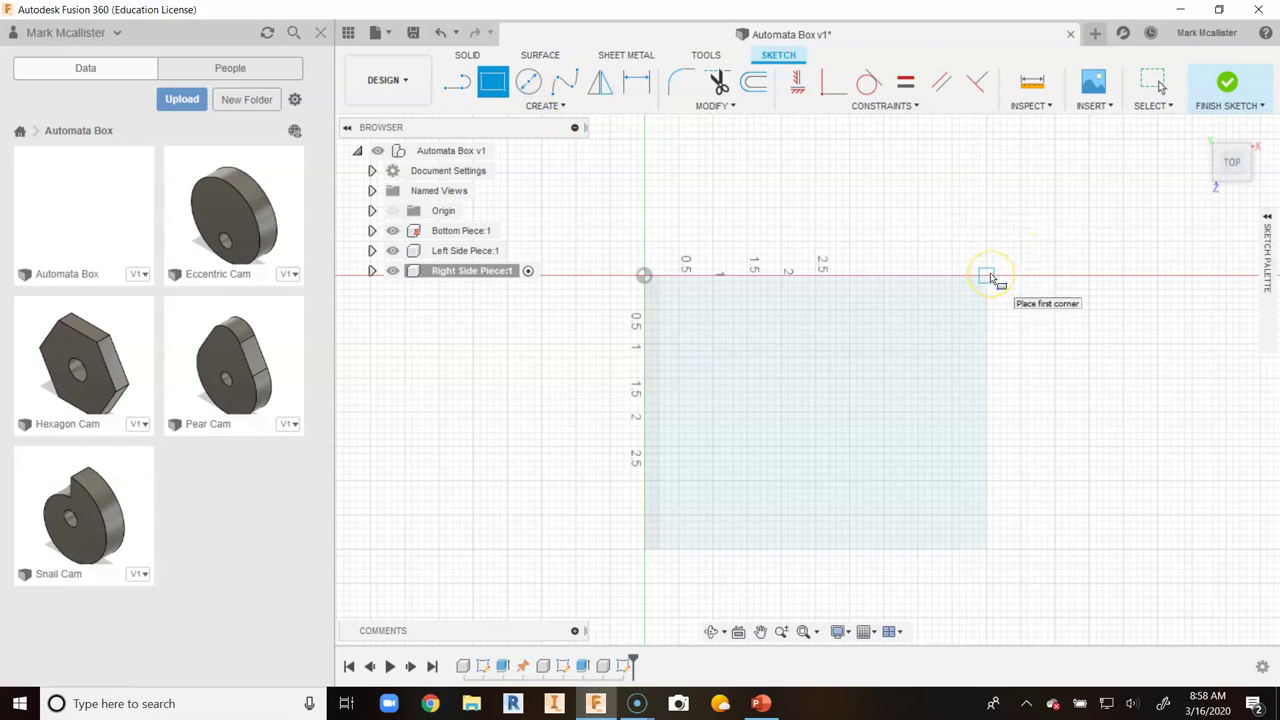
{"action": "mouse_move", "coordinate": [986, 275]}
{"action": "left_mouse_down"}
{"action": "mouse_move", "coordinate": [986, 337]}
{"action": "mouse_move", "coordinate": [960, 412]}
{"action": "mouse_move", "coordinate": [955, 512]}
{"action": "mouse_move", "coordinate": [968, 550]}
{"action": "left_mouse_up"}
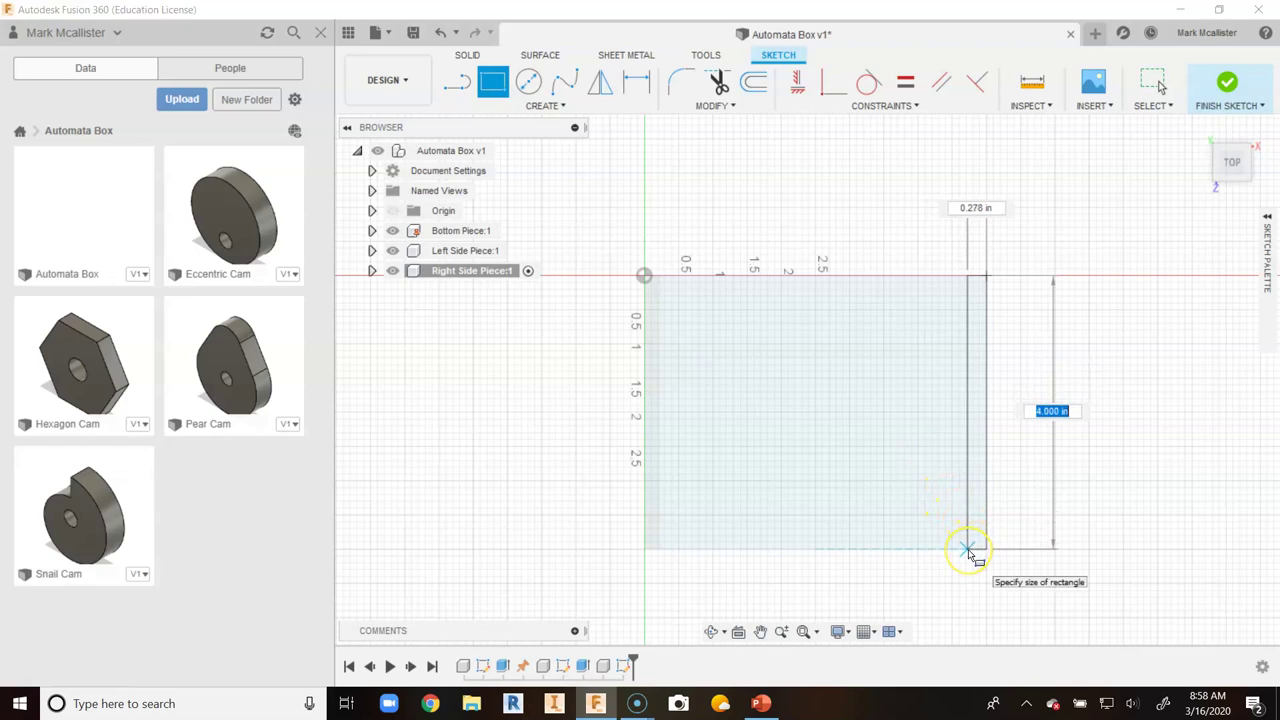
{"action": "key", "text": "Tab"}
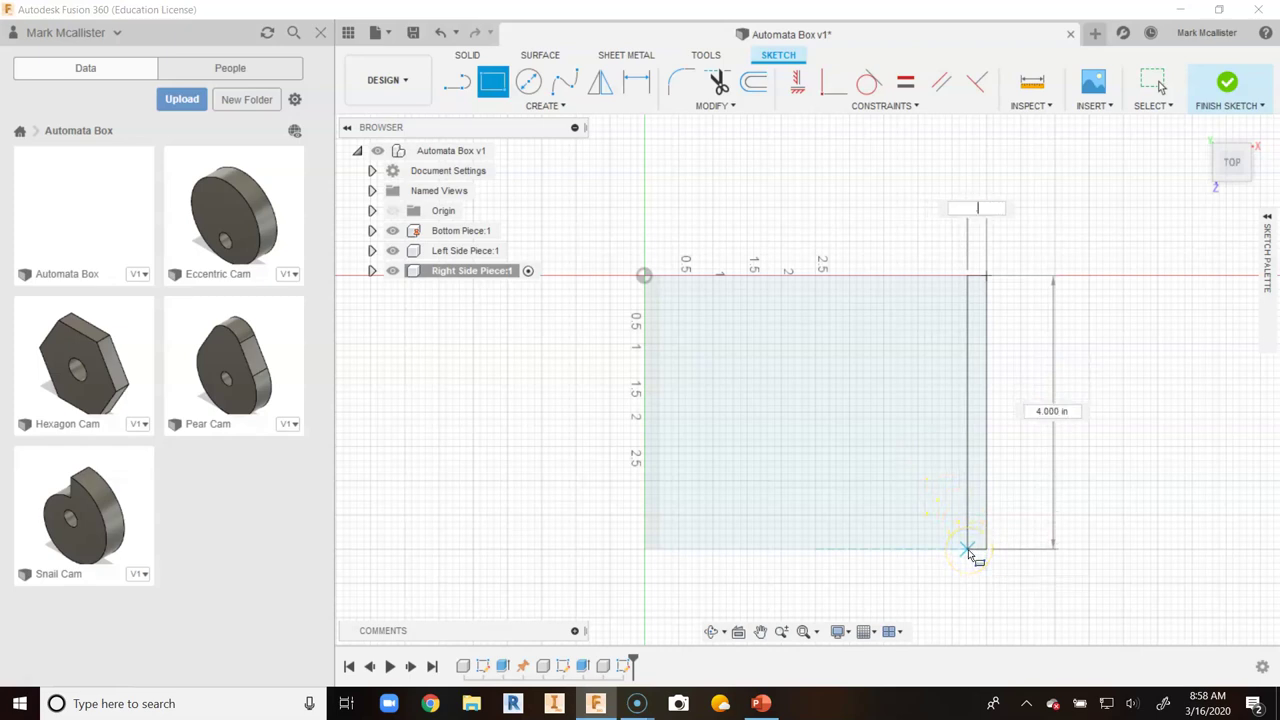
{"action": "key", "text": "Tab"}
{"action": "key", "text": "Return"}
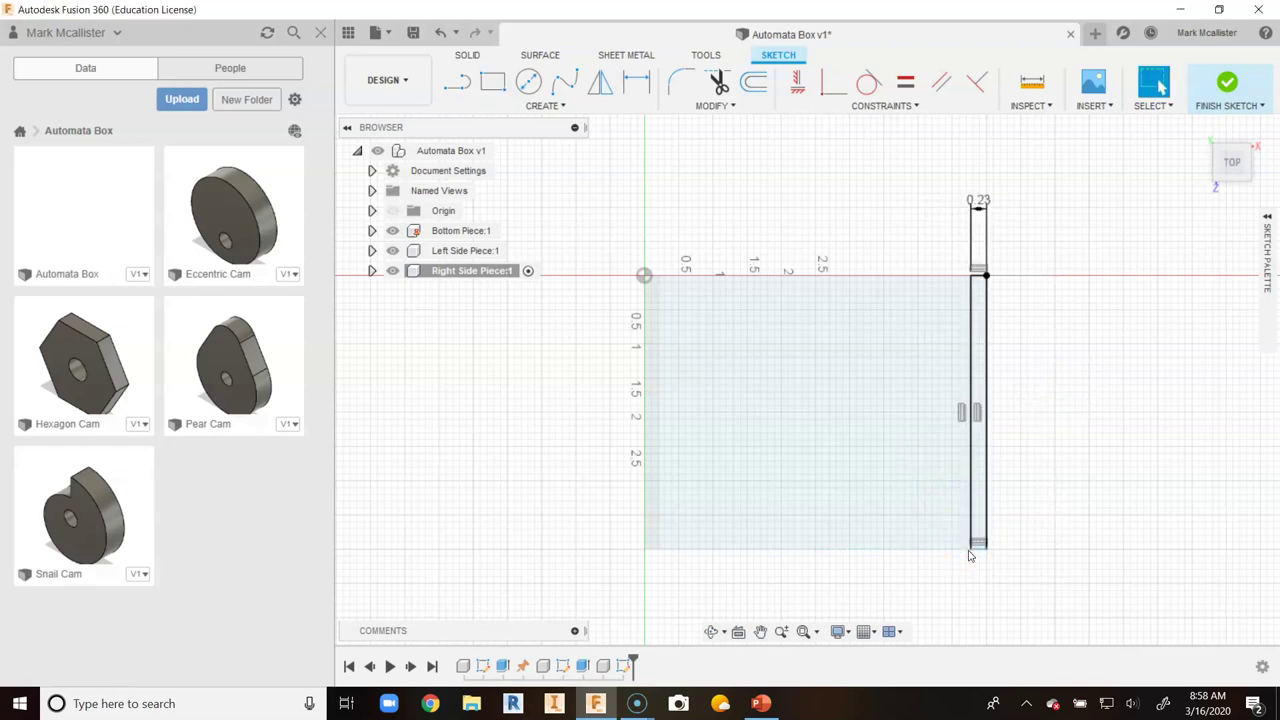
Step: Extrude the right side rectangle 4 in upward as a new body and reactivate the top-level Automata Box assembly
{"action": "key", "text": "e"}
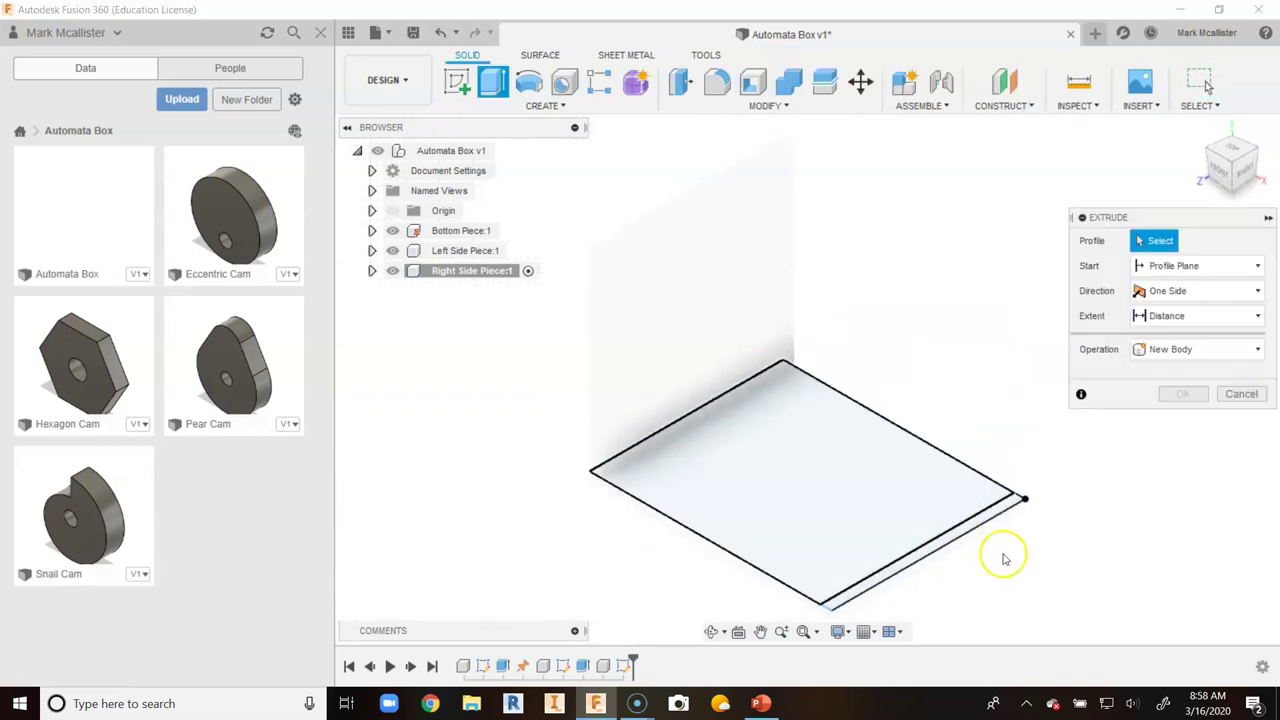
{"action": "left_click", "coordinate": [1013, 510]}
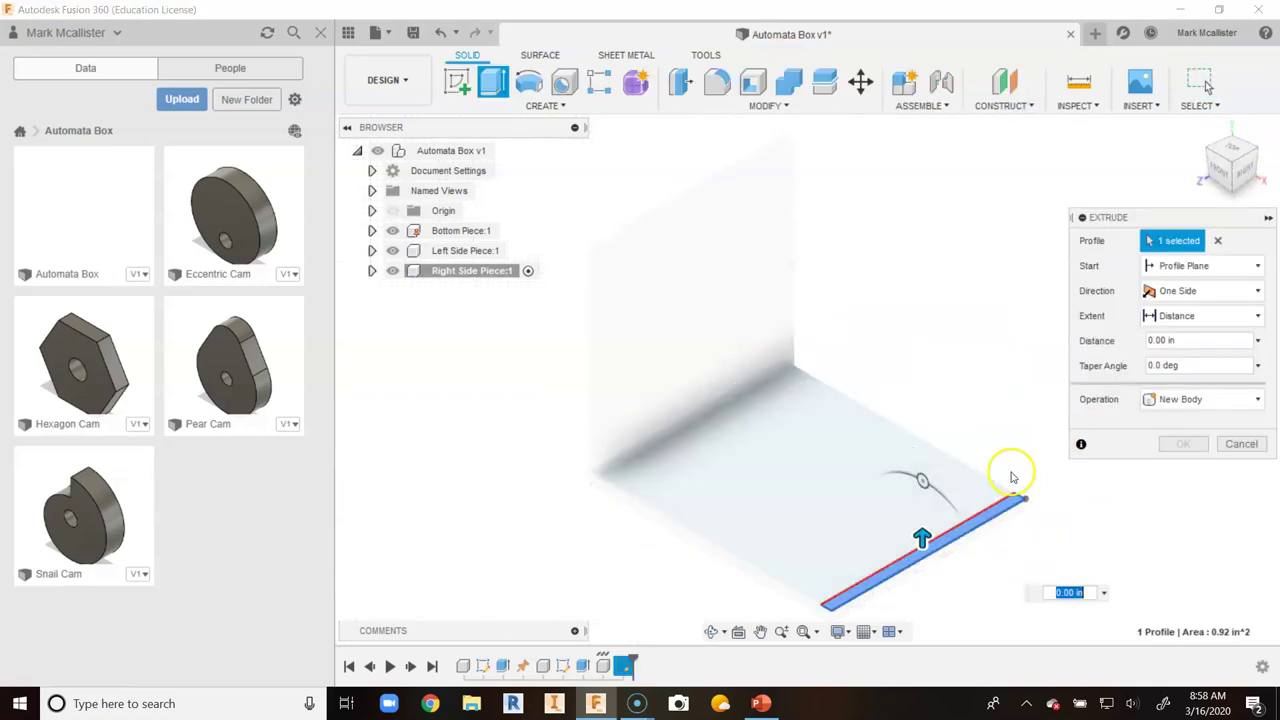
{"action": "left_click", "coordinate": [1185, 340]}
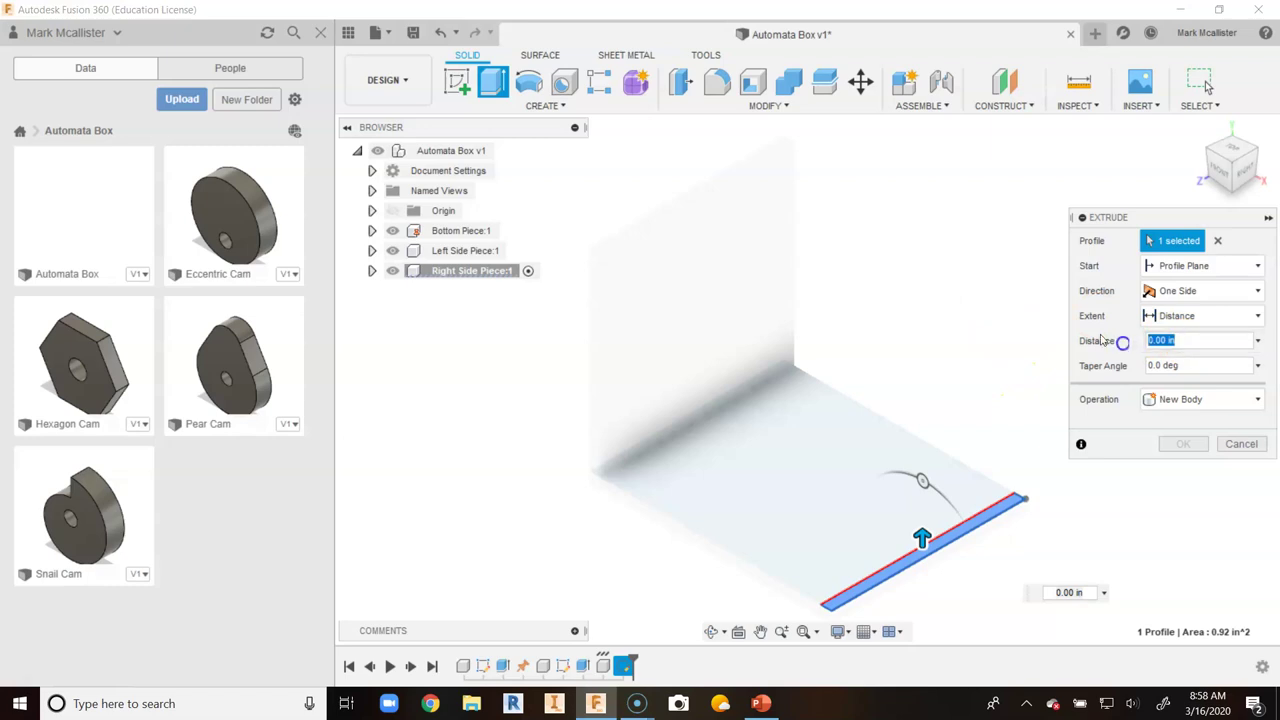
{"action": "type", "text": "4"}
{"action": "key", "text": "Return"}
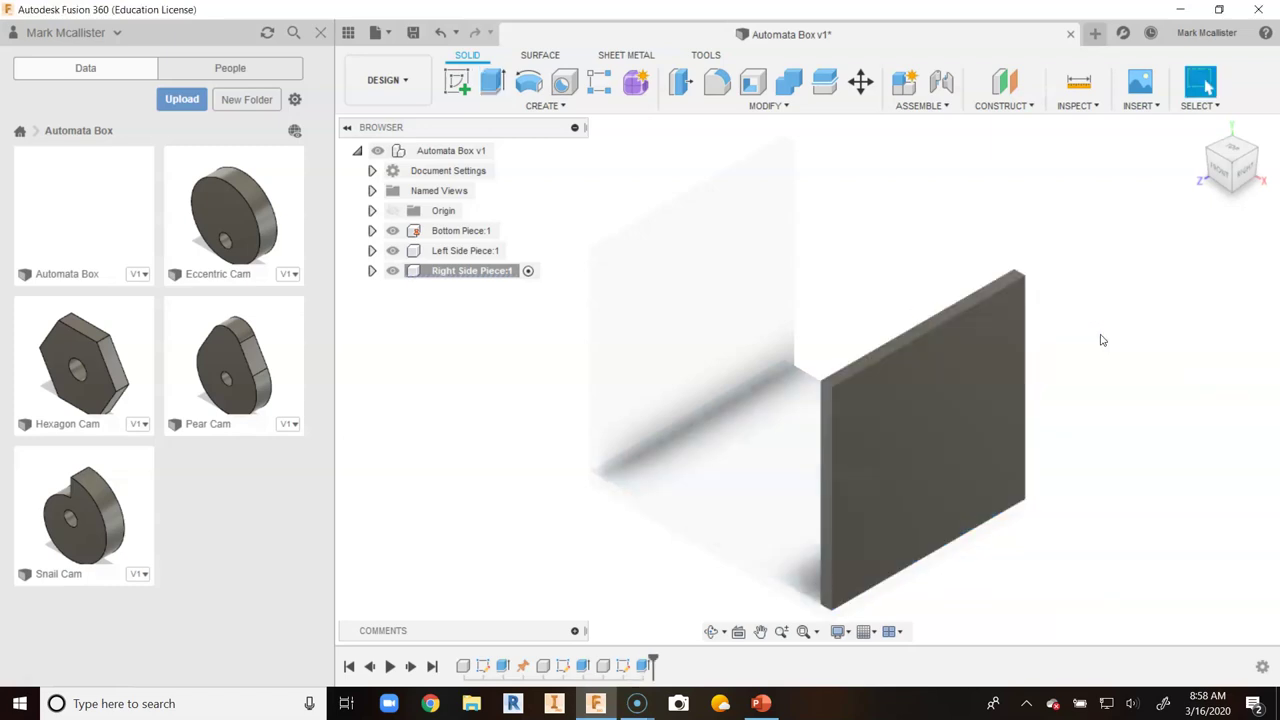
{"action": "left_click", "coordinate": [473, 151]}
{"action": "left_click", "coordinate": [509, 150]}
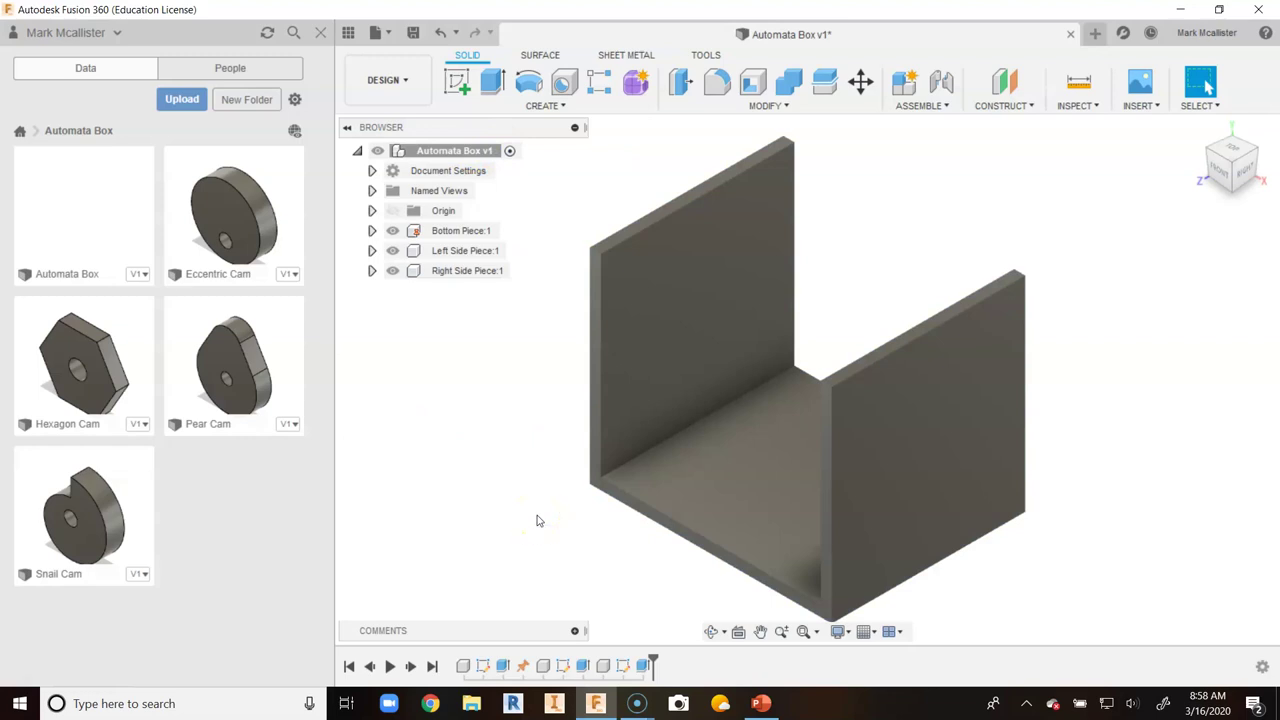
Step: Check the bottom piece dimensions and the assembled box photo in the PowerPoint slides, and return to Fusion 360
{"action": "left_click", "coordinate": [761, 703]}
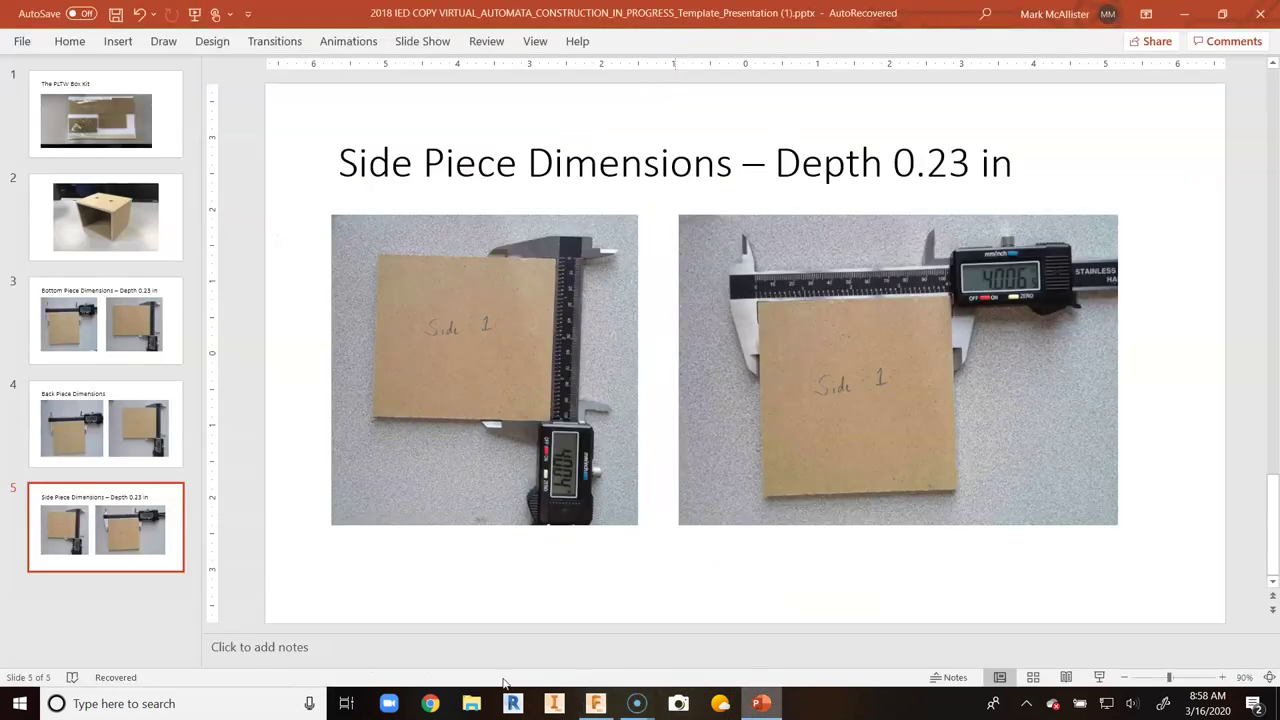
{"action": "left_click", "coordinate": [129, 340]}
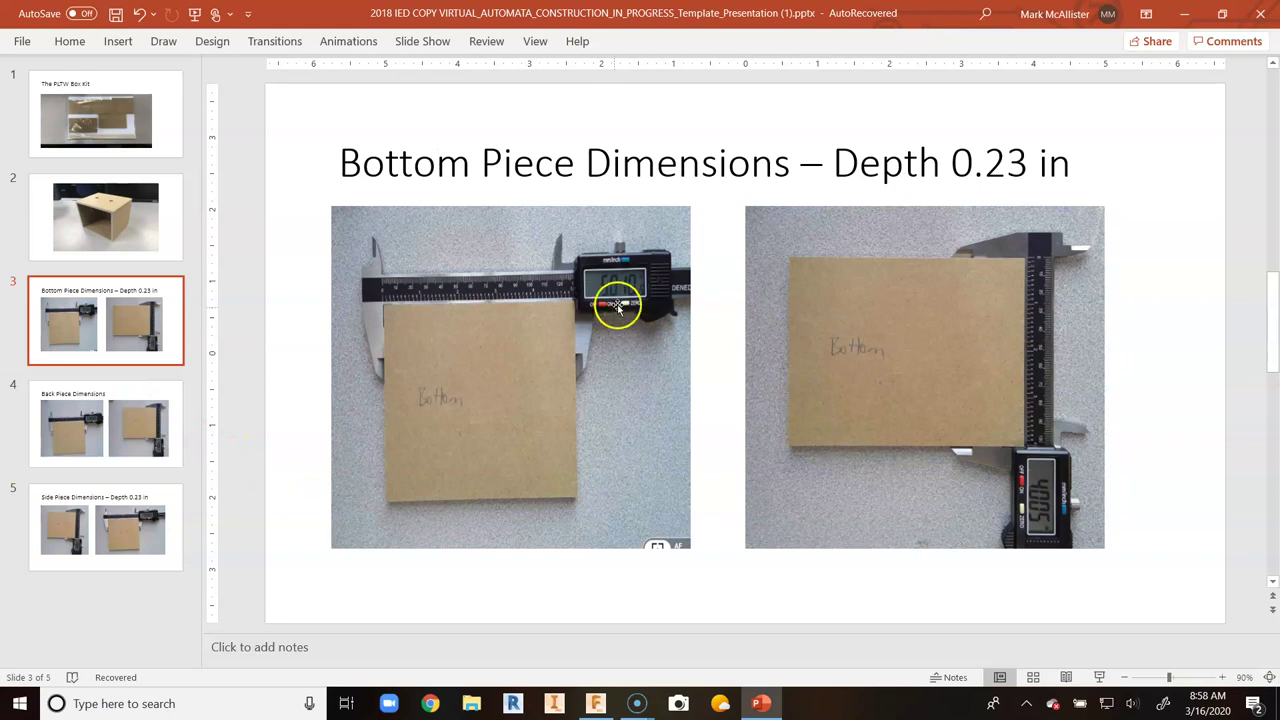
{"action": "left_click", "coordinate": [156, 243]}
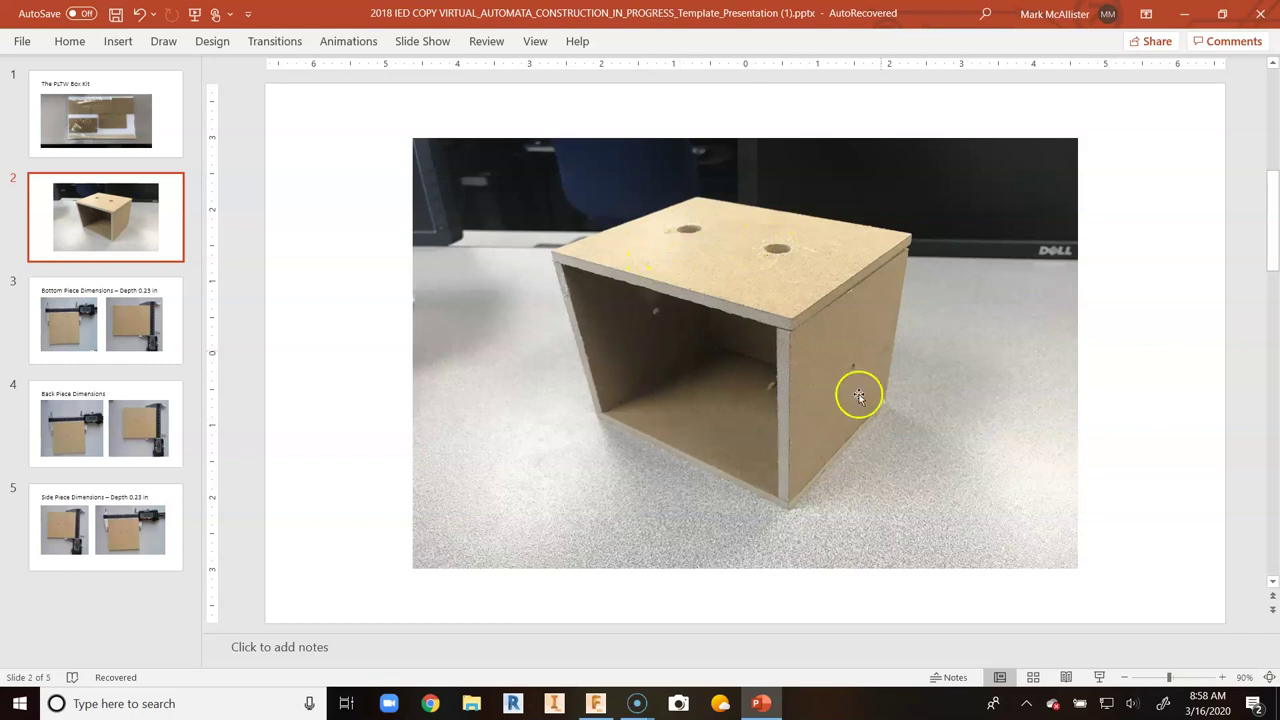
{"action": "key", "text": "Down"}
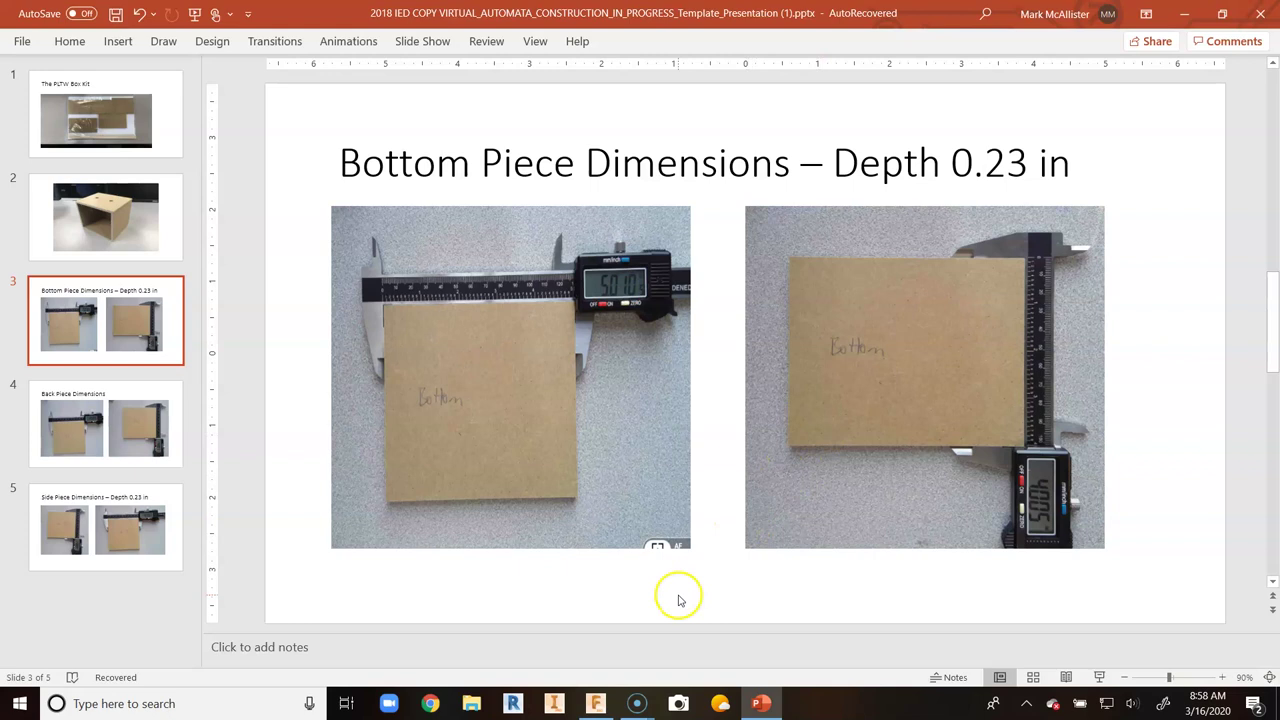
{"action": "left_click", "coordinate": [596, 703]}
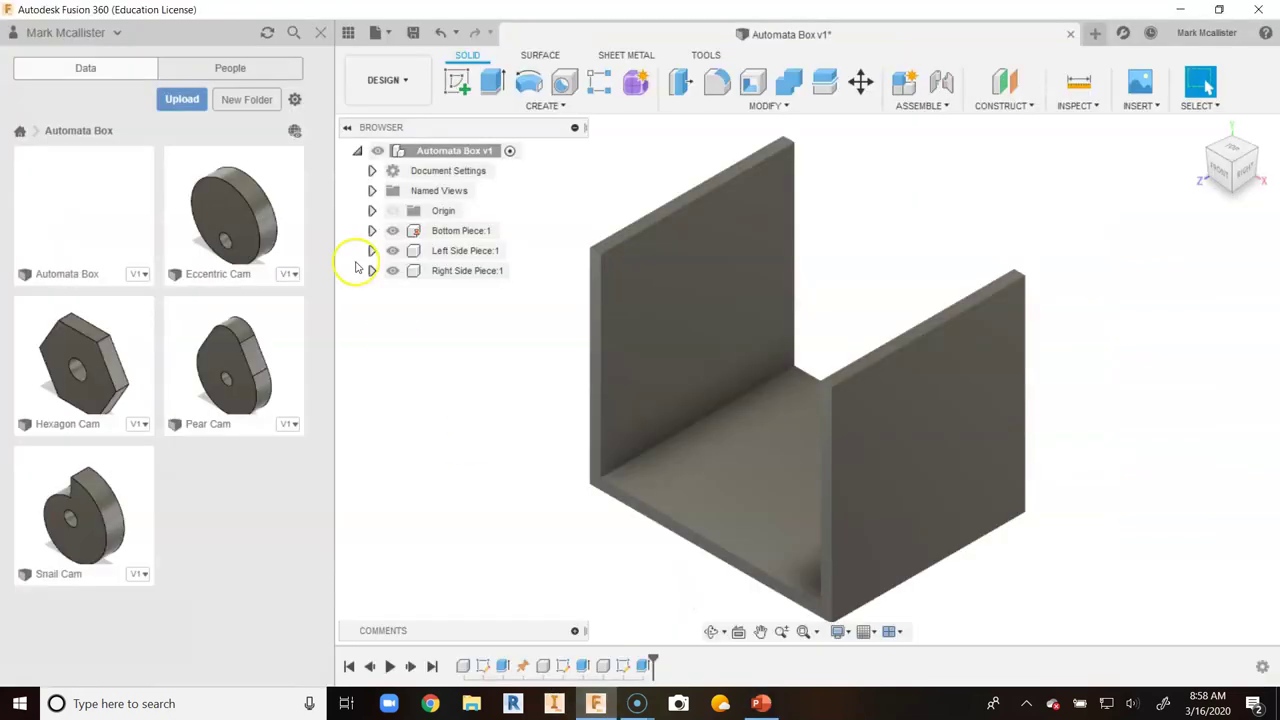
Step: Add a new component to the Automata Box assembly and name it "Top Piece"
{"action": "right_click", "coordinate": [440, 150]}
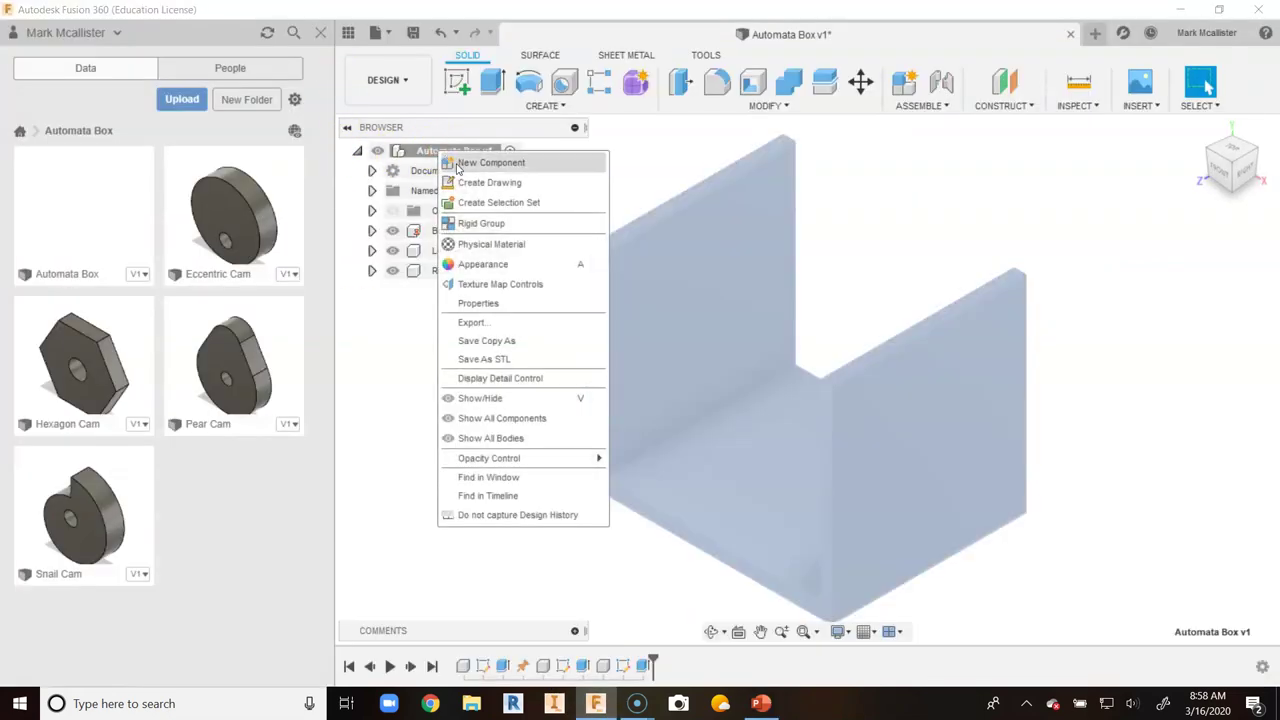
{"action": "left_click", "coordinate": [455, 164]}
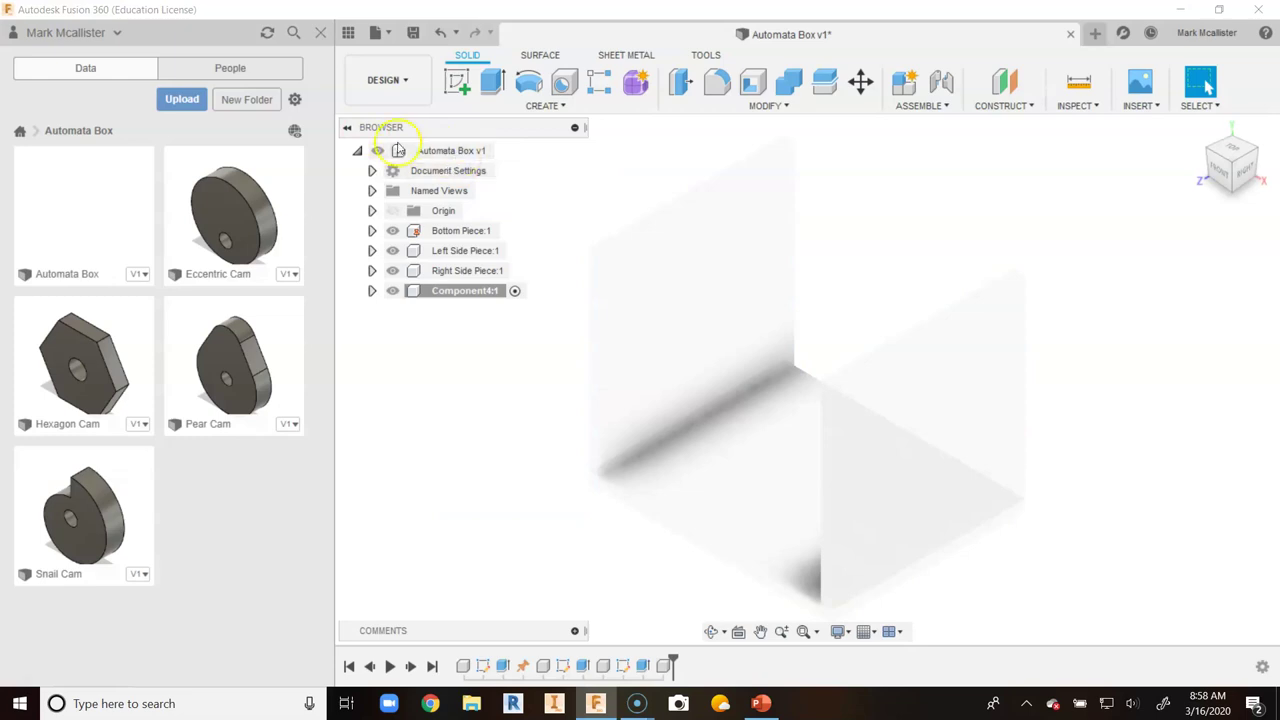
{"action": "left_click", "coordinate": [437, 290]}
{"action": "double_click", "coordinate": [443, 291]}
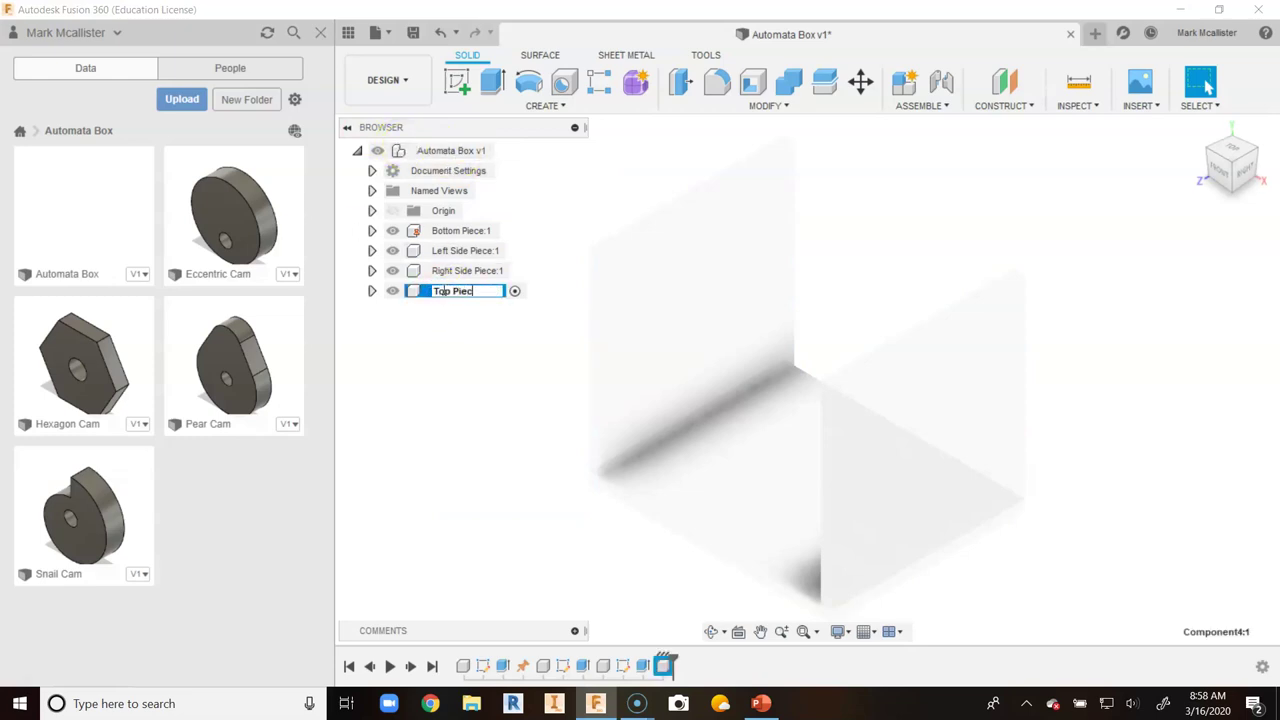
{"action": "key", "text": "Return"}
Step: Start a sketch on the top face of the left side piece for the Top Piece component
{"action": "left_click", "coordinate": [457, 82]}
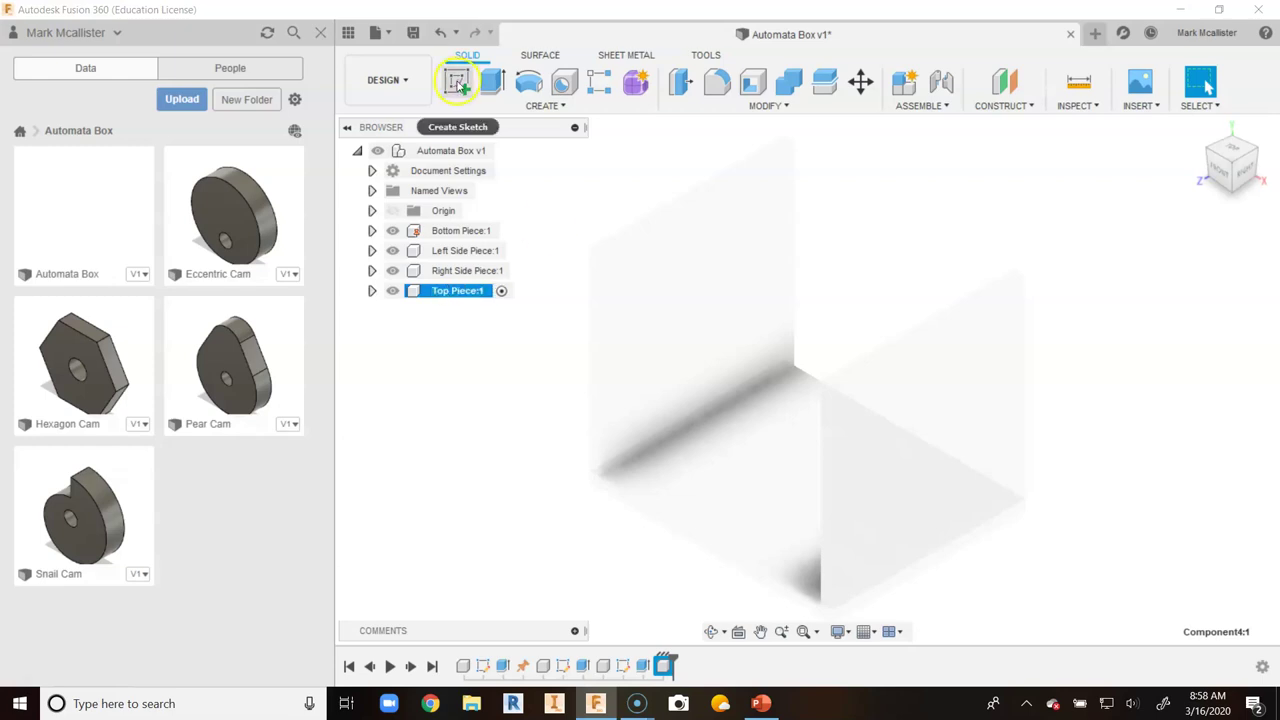
{"action": "left_click", "coordinate": [700, 193]}
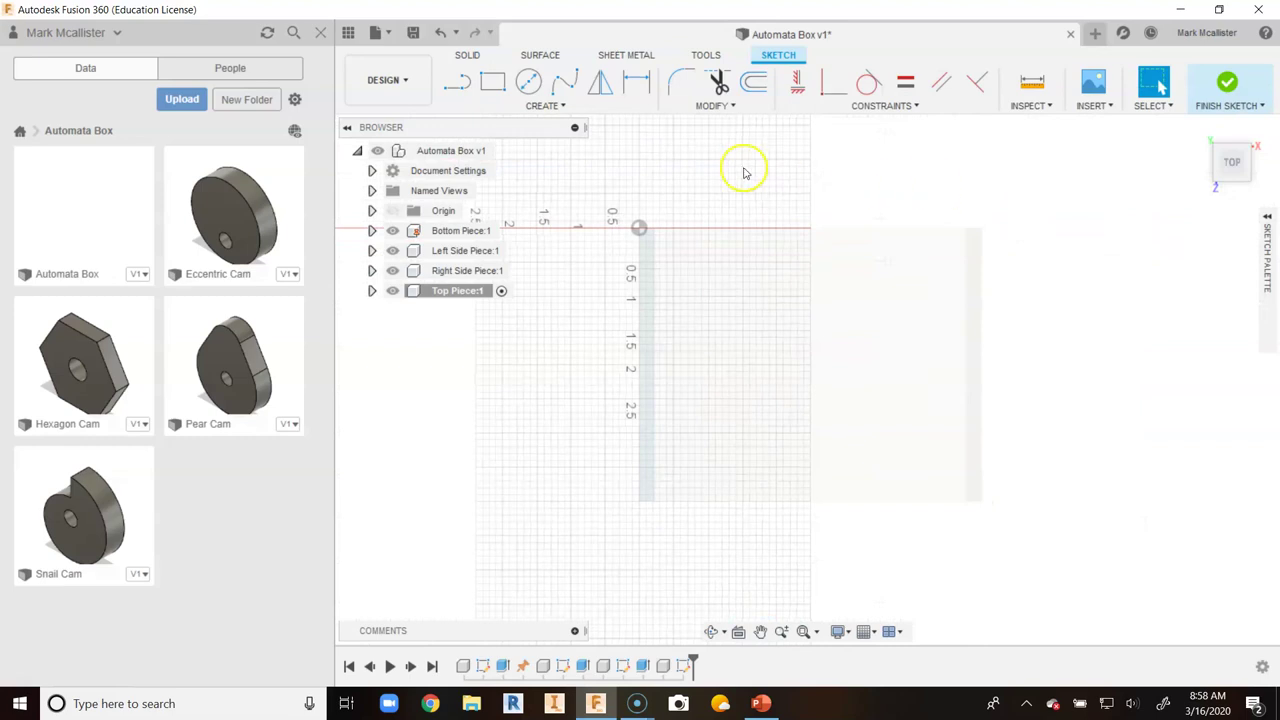
{"action": "left_click", "coordinate": [495, 85]}
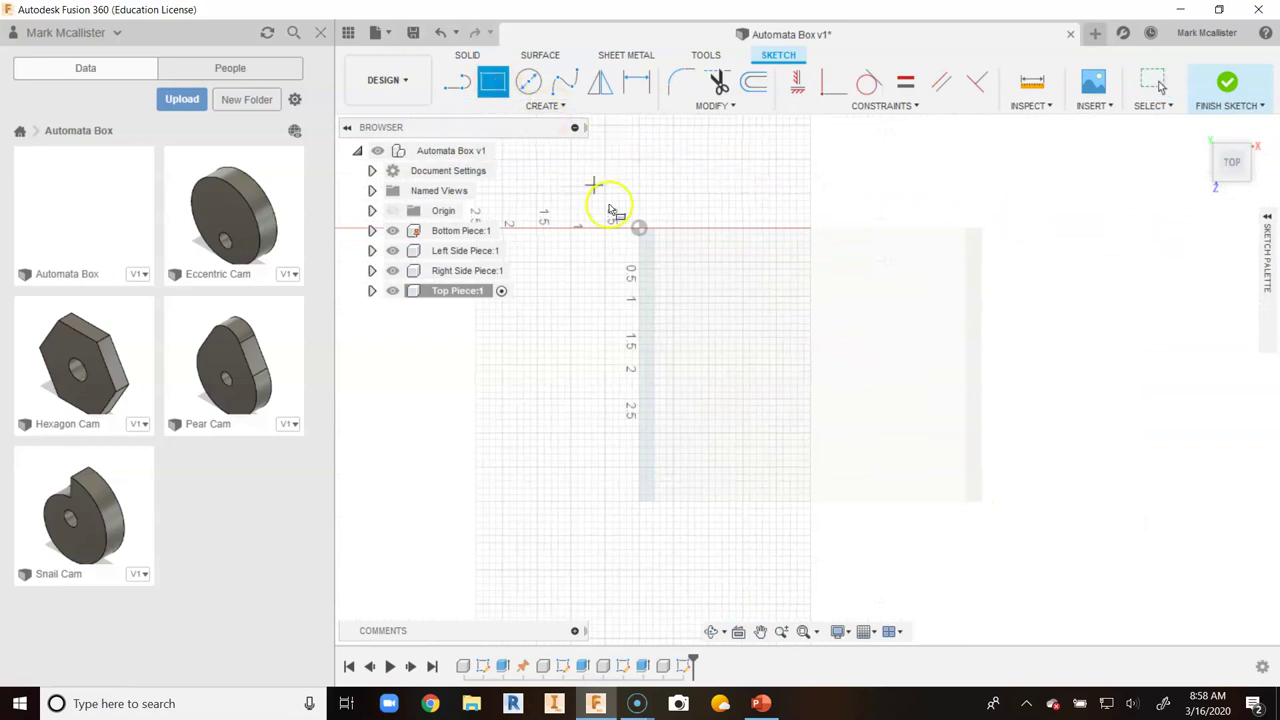
{"action": "left_click", "coordinate": [640, 229]}
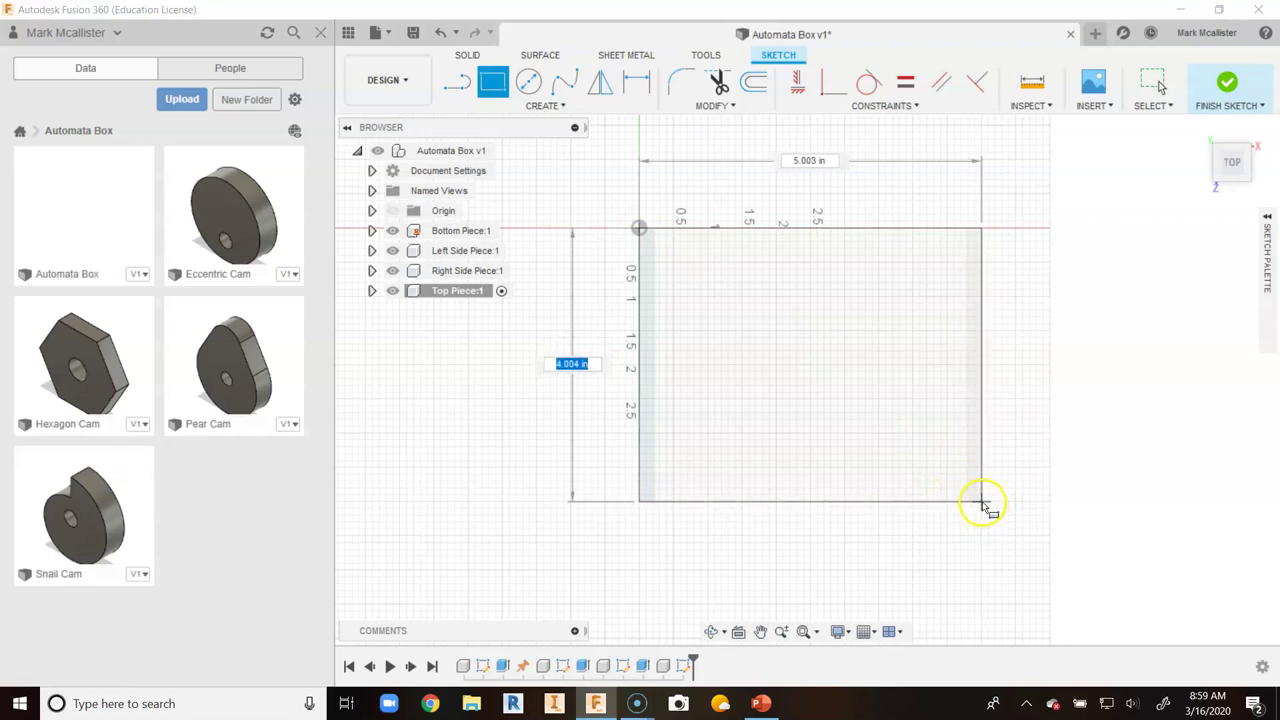
{"action": "scroll", "coordinate": [988, 520], "scroll_direction": "up", "scroll_amount": 2}
{"action": "key", "text": "Escape"}
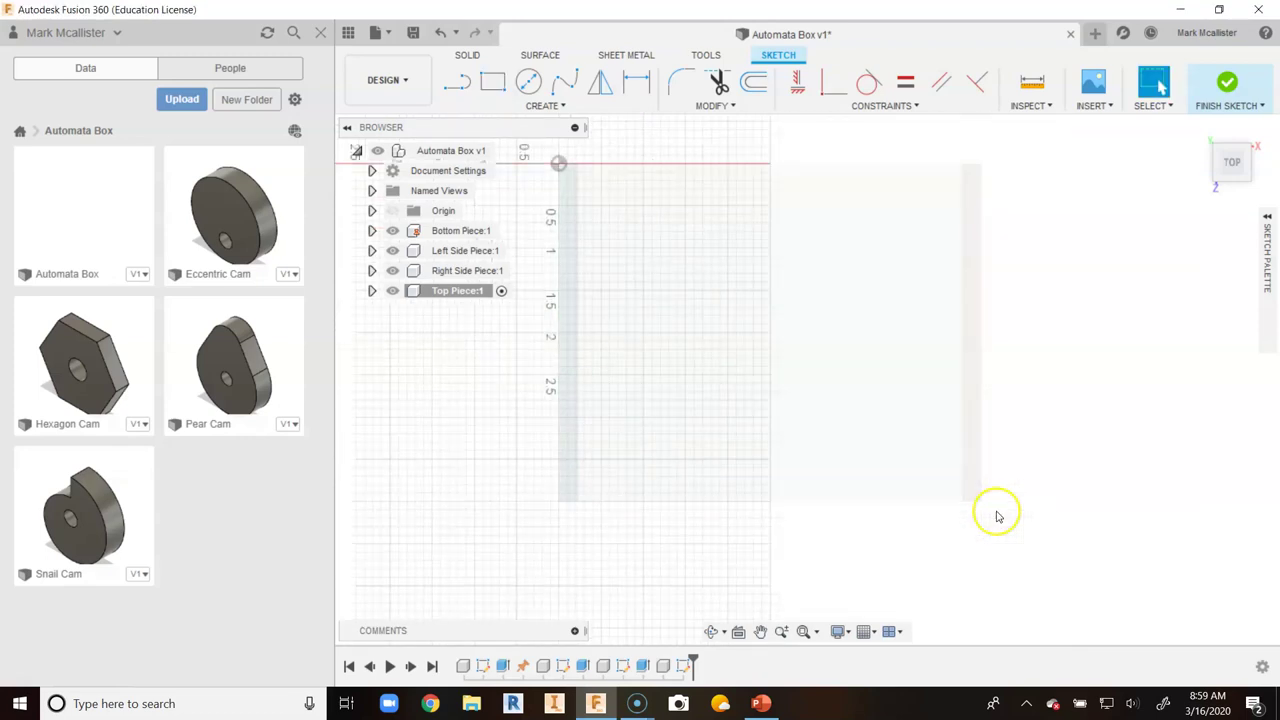
Step: Project the bottom piece's face into the Top Piece sketch and draw a 5 in by 4 in rectangle over its outline
{"action": "left_click", "coordinate": [548, 108]}
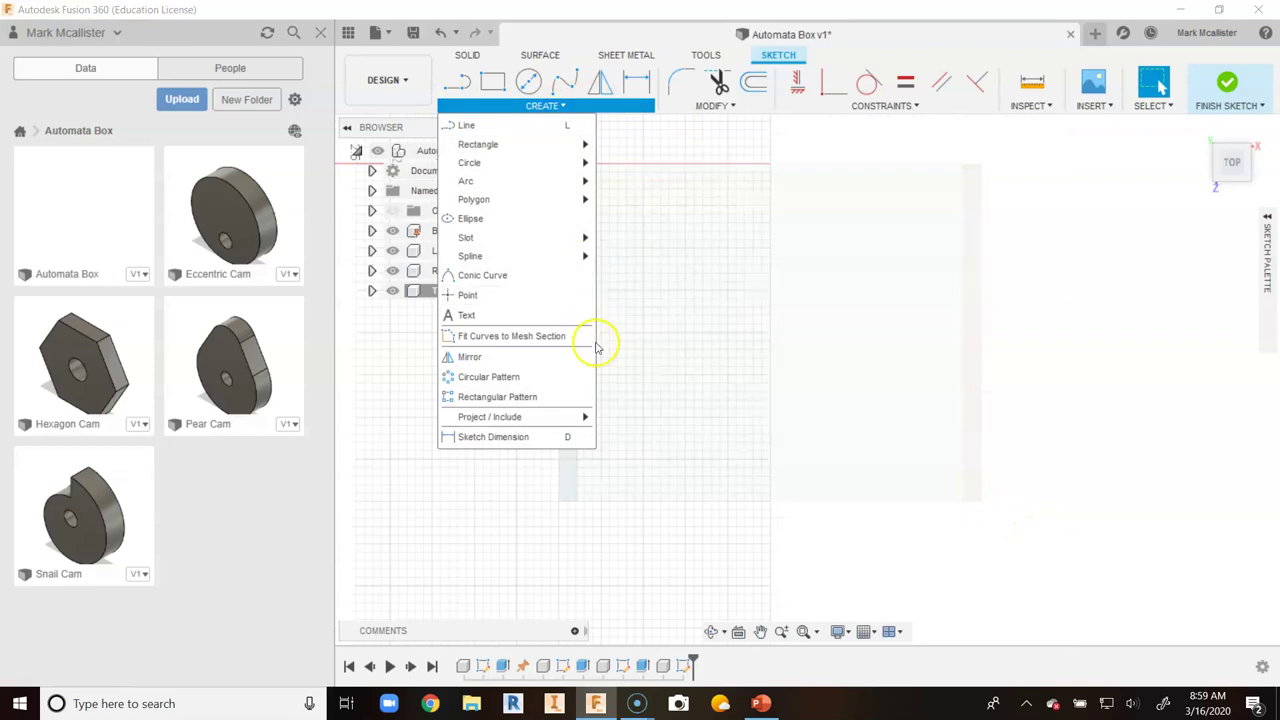
{"action": "mouse_move", "coordinate": [572, 420]}
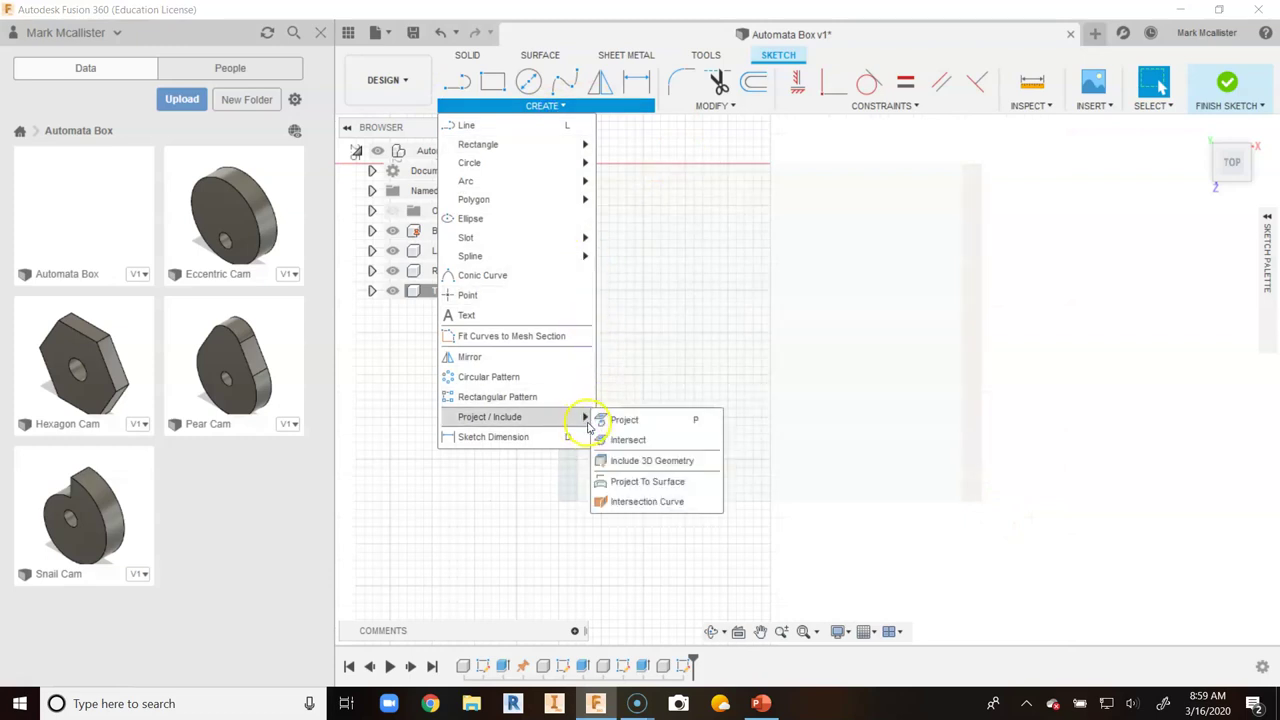
{"action": "left_click", "coordinate": [618, 420]}
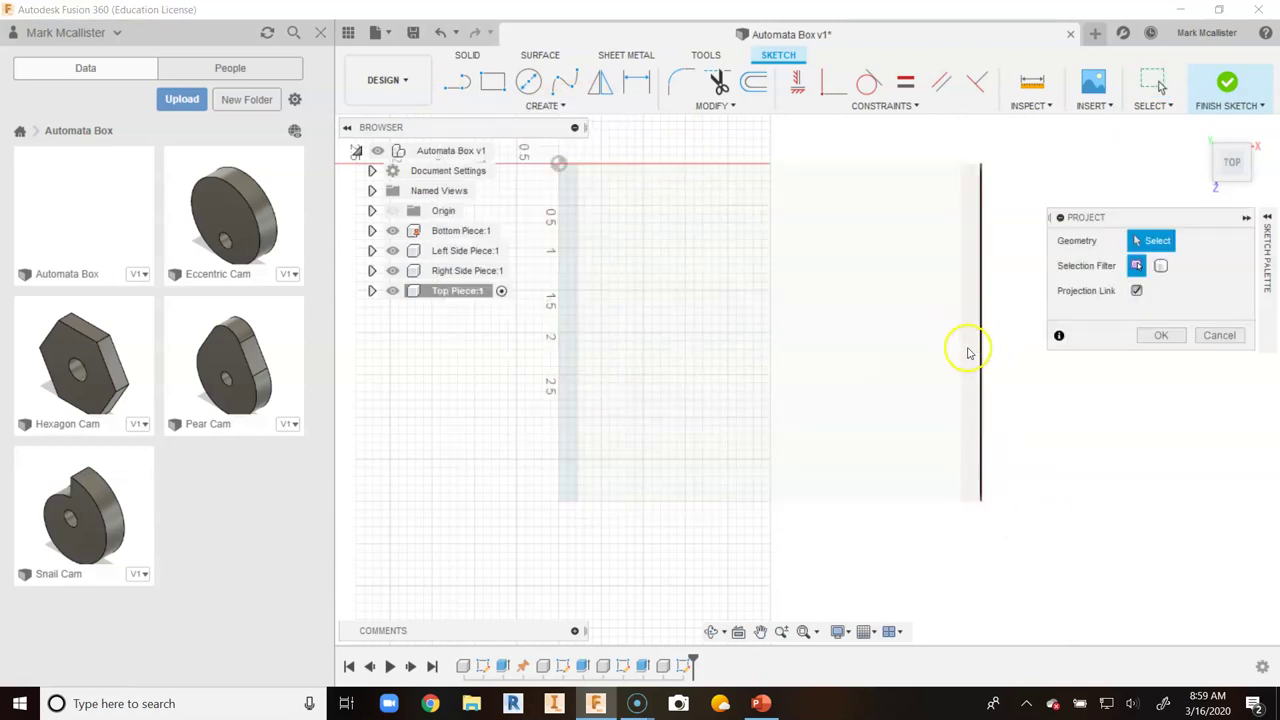
{"action": "left_click", "coordinate": [933, 348]}
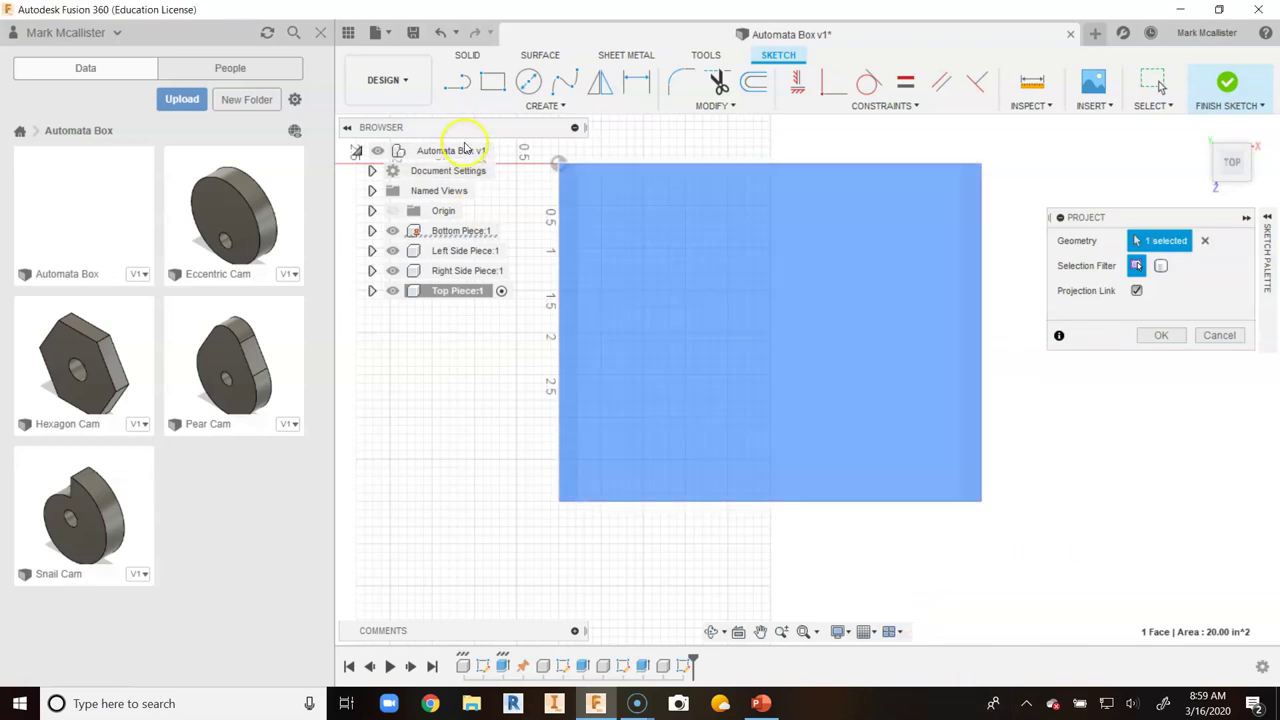
{"action": "left_click", "coordinate": [493, 88]}
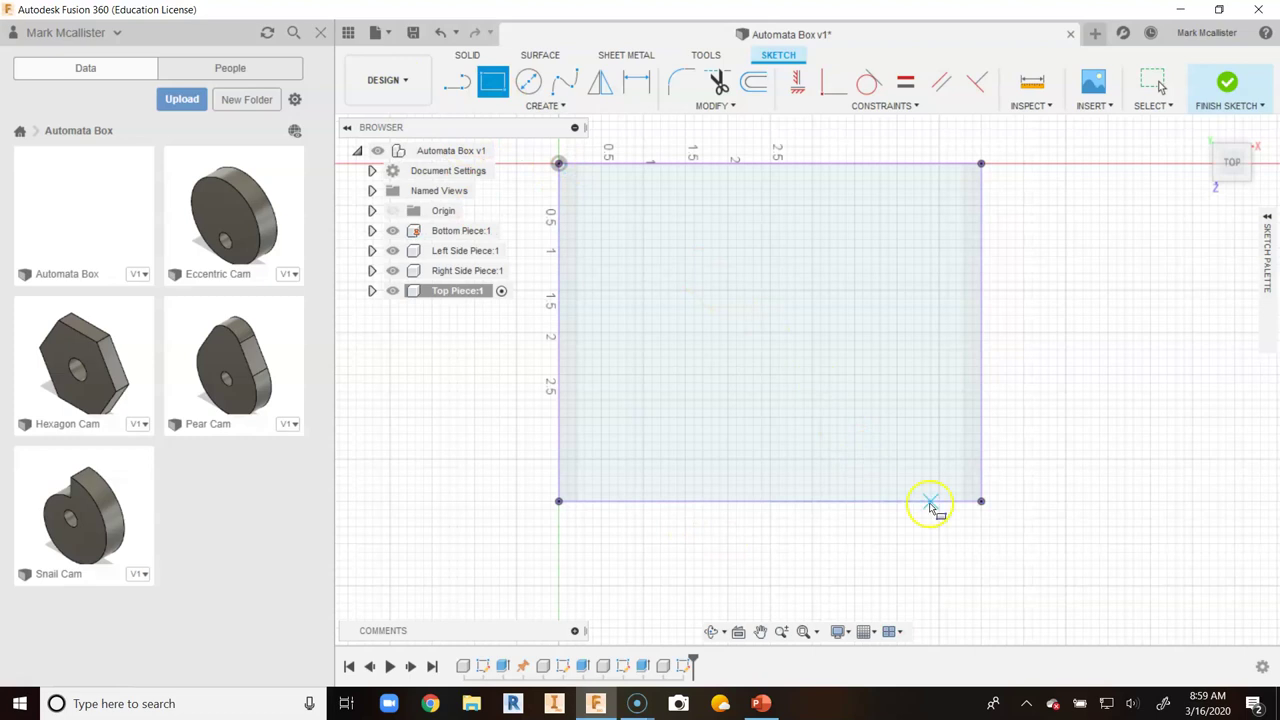
{"action": "left_click", "coordinate": [559, 165]}
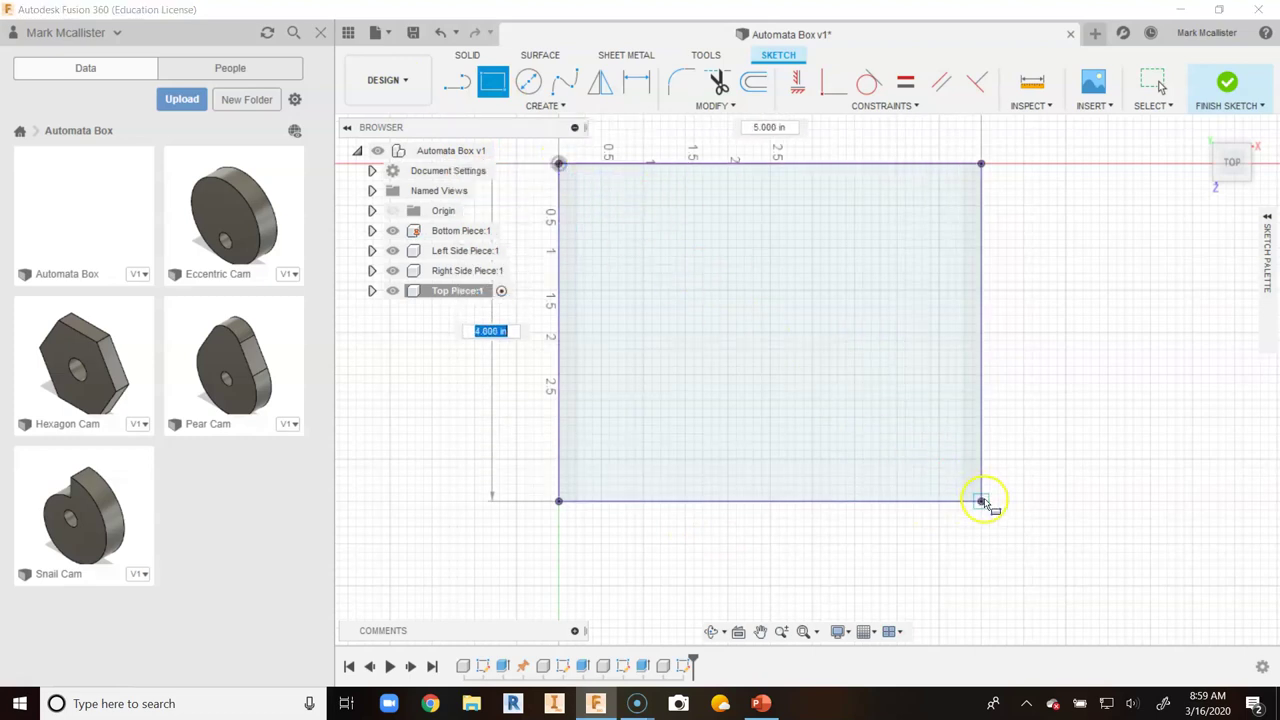
{"action": "left_click", "coordinate": [982, 501]}
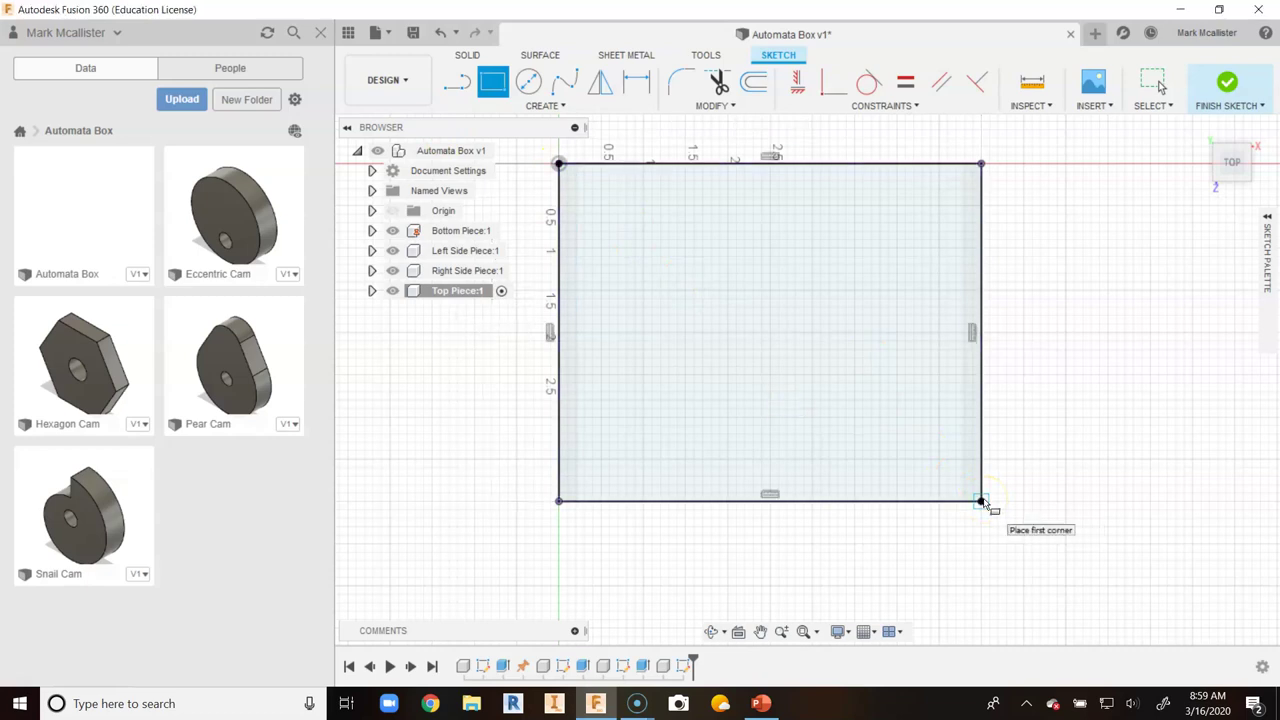
Step: Extrude both profiles of the top rectangle 0.23 in upward as a new body and reactivate the top-level Automata Box assembly
{"action": "key", "text": "e"}
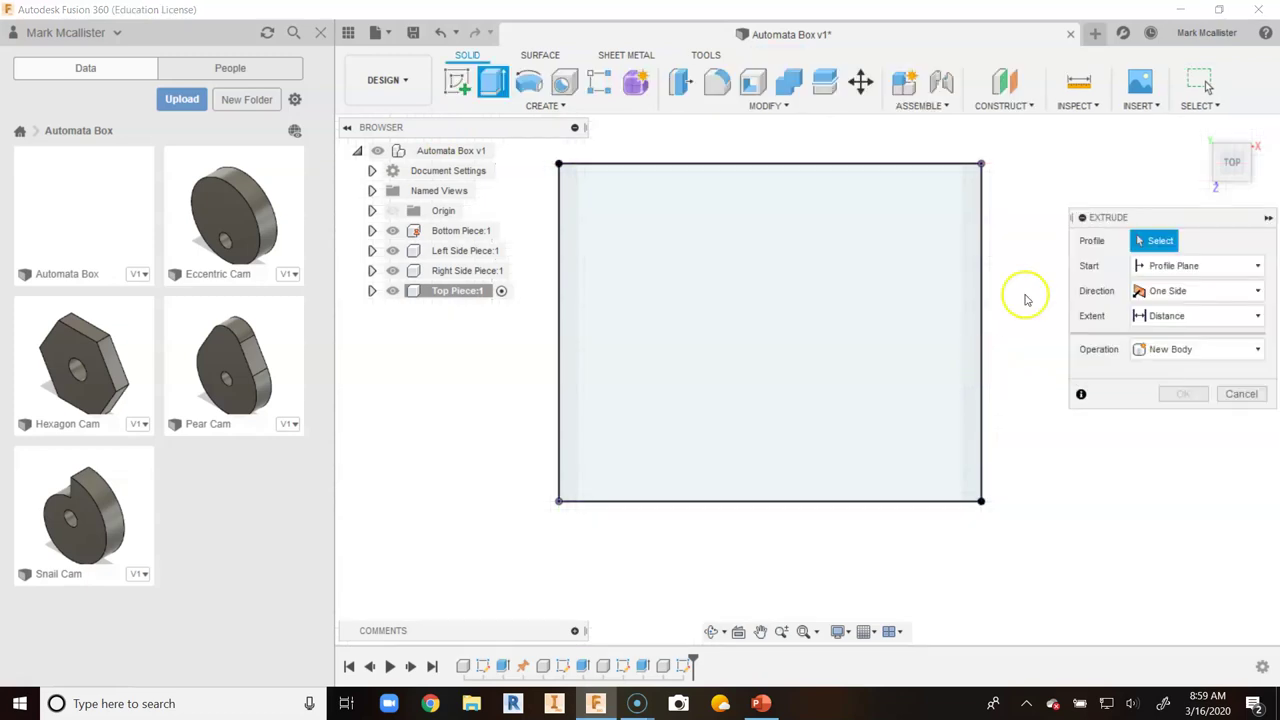
{"action": "left_click", "coordinate": [1199, 131]}
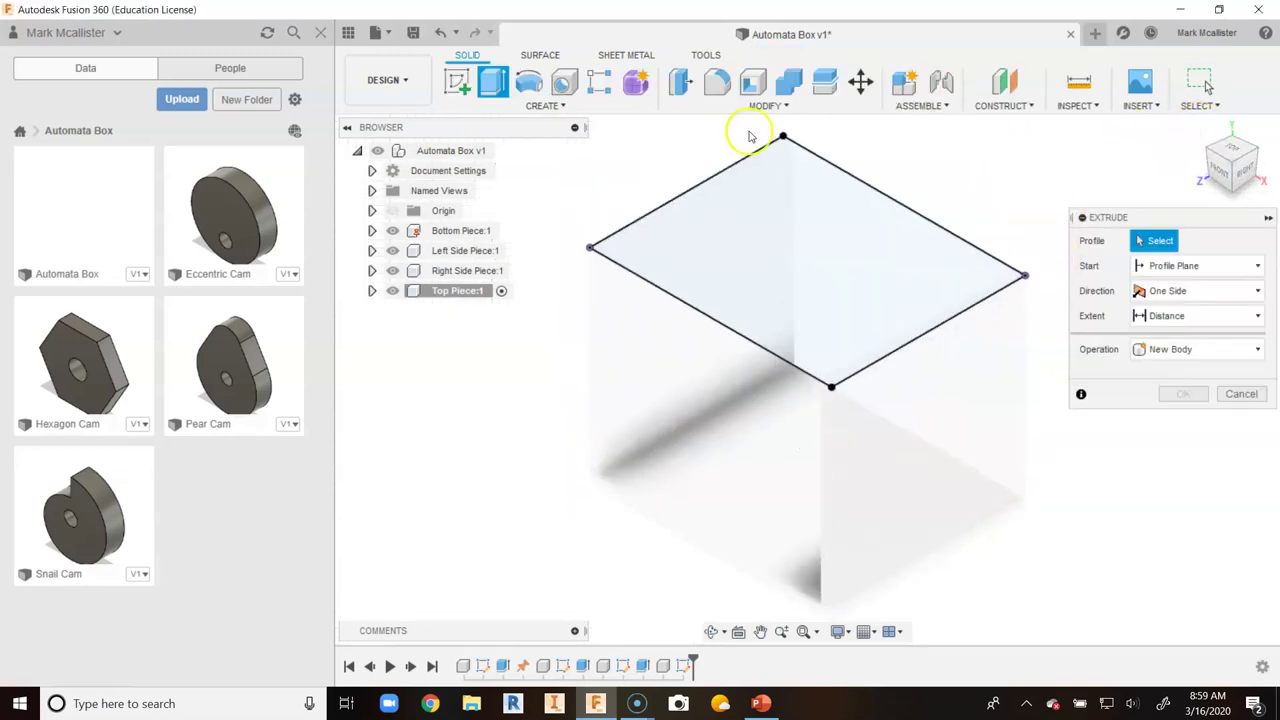
{"action": "left_click", "coordinate": [737, 229]}
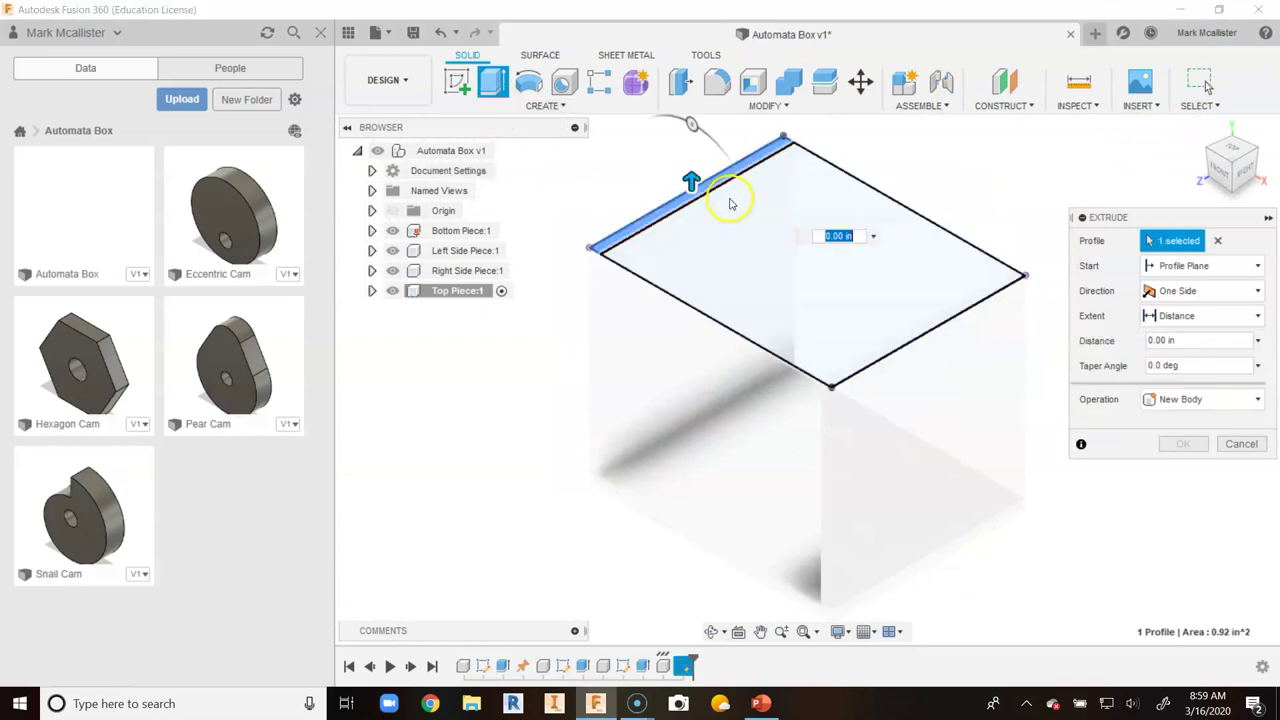
{"action": "left_click", "coordinate": [778, 249]}
{"action": "left_click", "coordinate": [1100, 341]}
{"action": "type", "text": ".23"}
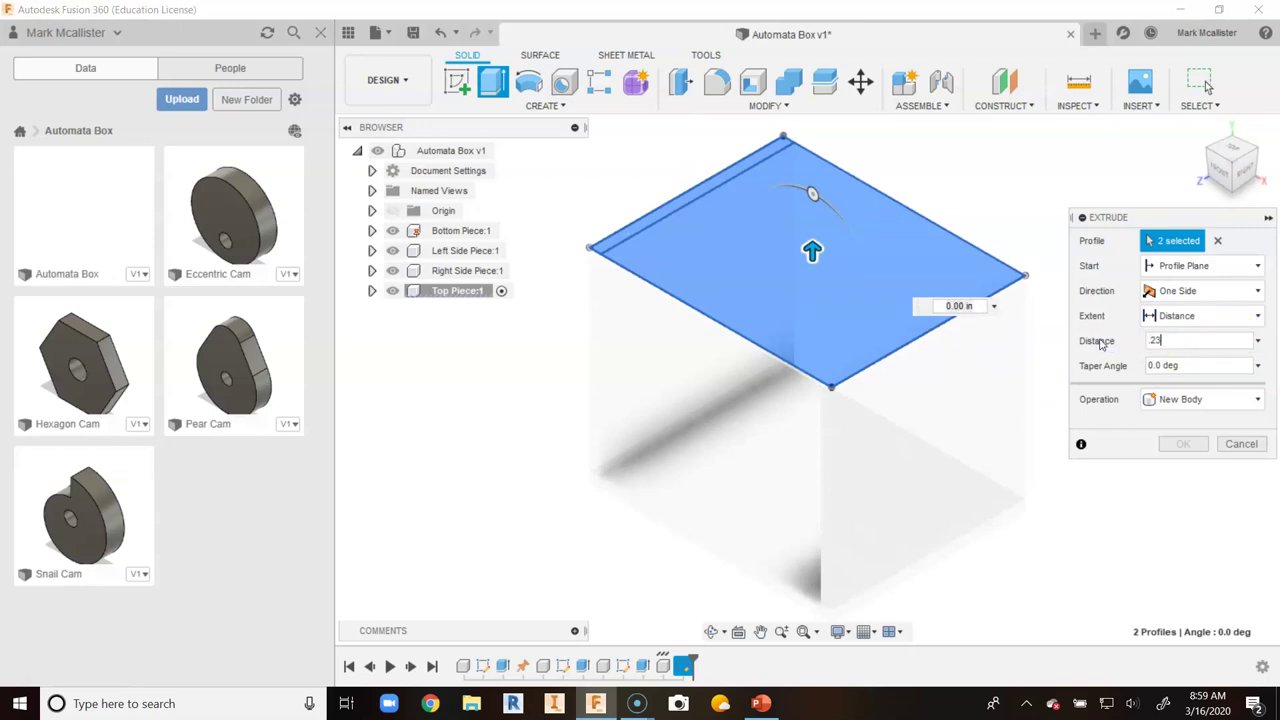
{"action": "key", "text": "Return"}
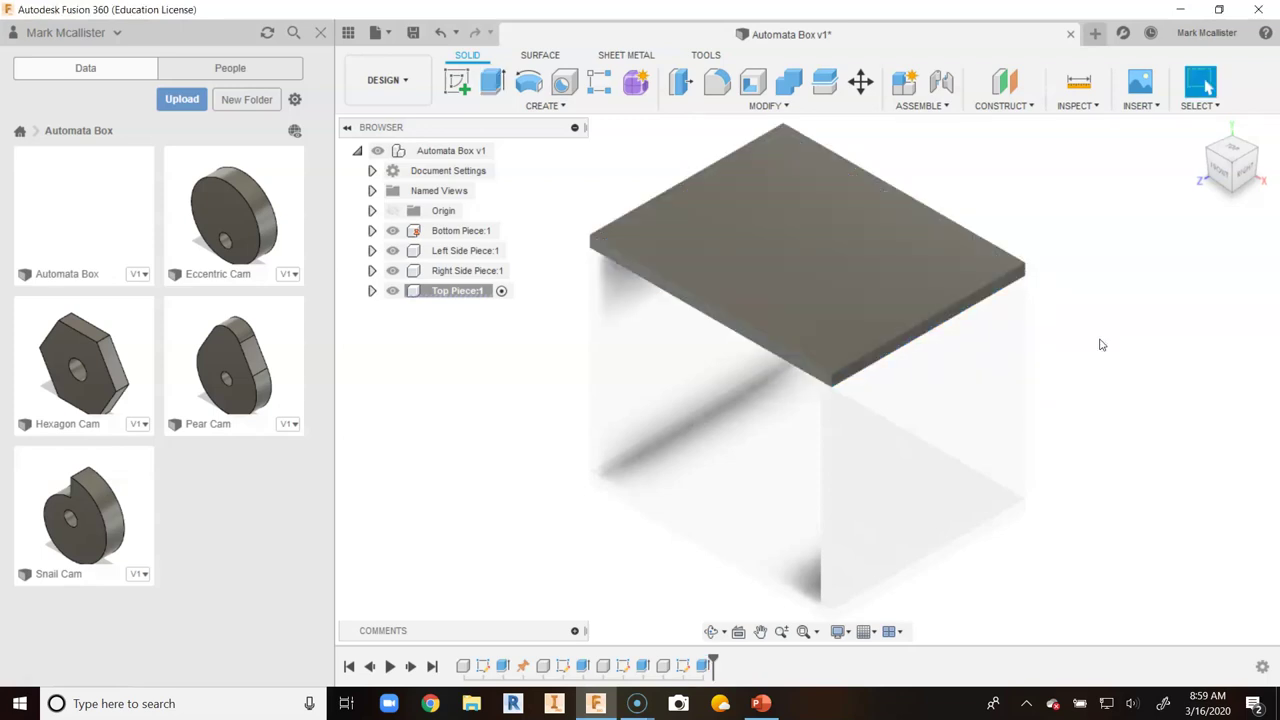
{"action": "left_click", "coordinate": [507, 150]}
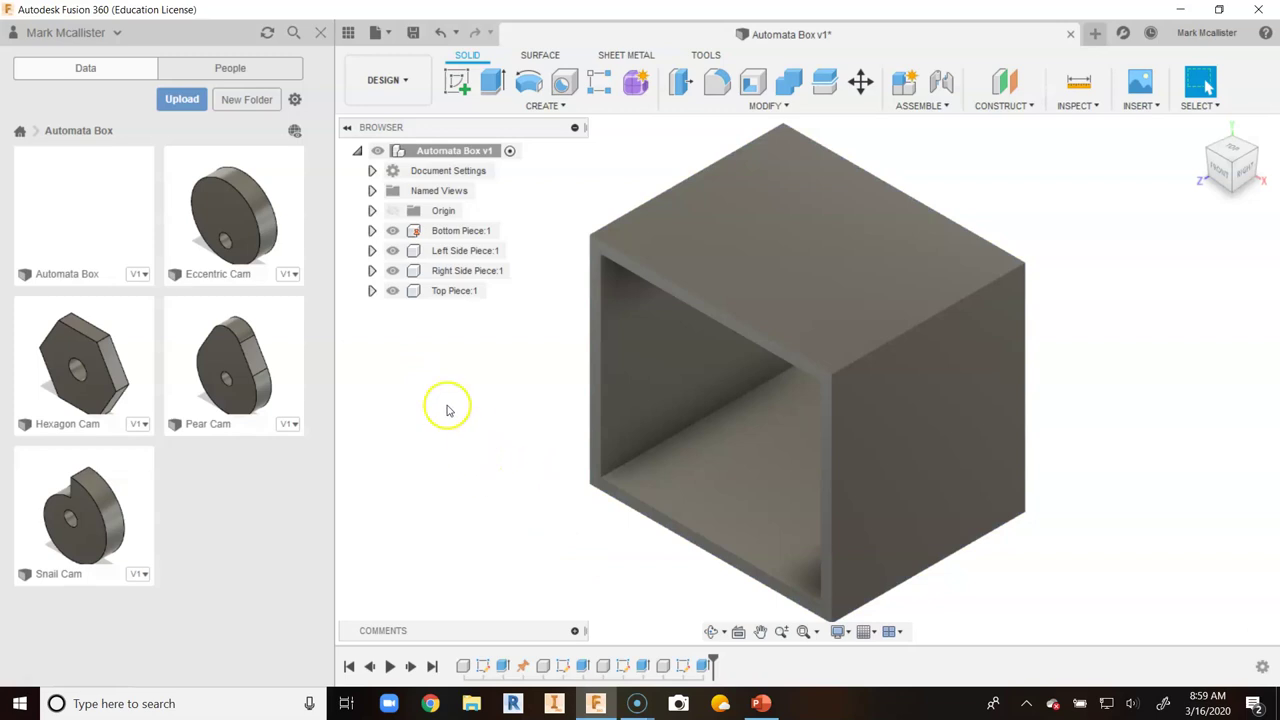
Step: Check the back piece dimensions in the PowerPoint slides and return to Fusion 360 with the box viewed from its open back
{"action": "mouse_move", "coordinate": [1206, 132]}
{"action": "left_click", "coordinate": [1261, 154]}
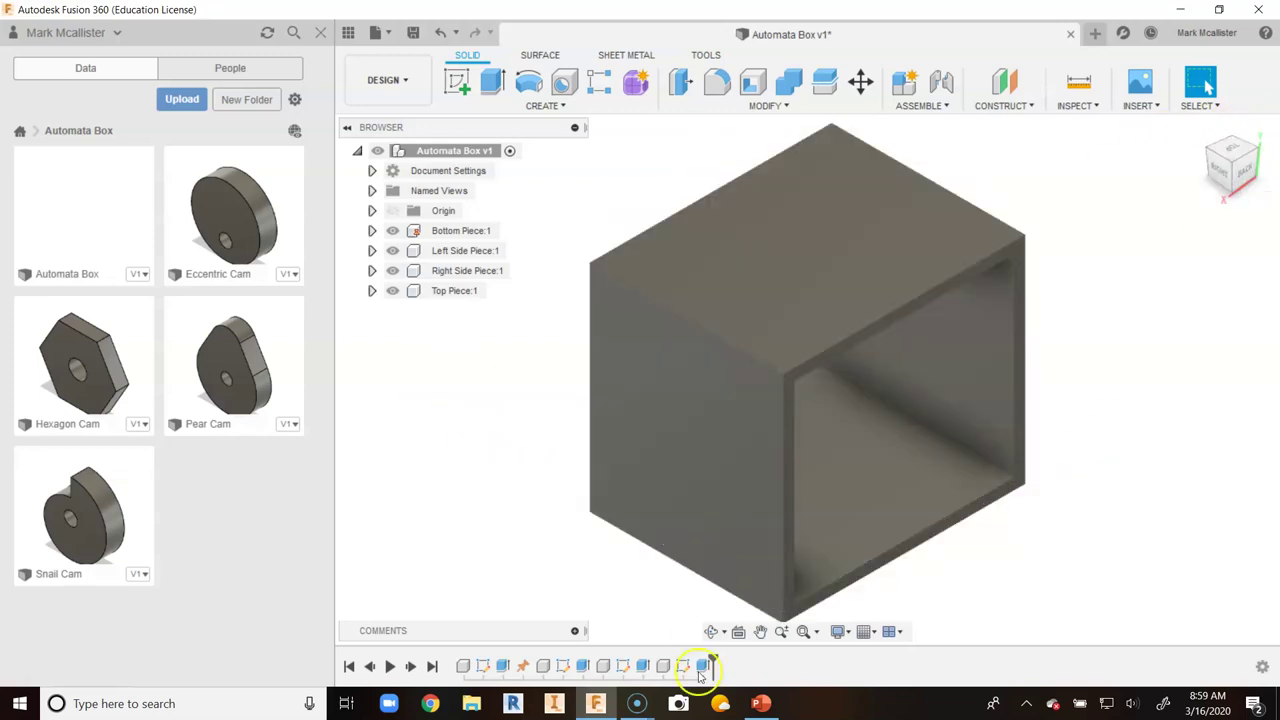
{"action": "left_click", "coordinate": [761, 703]}
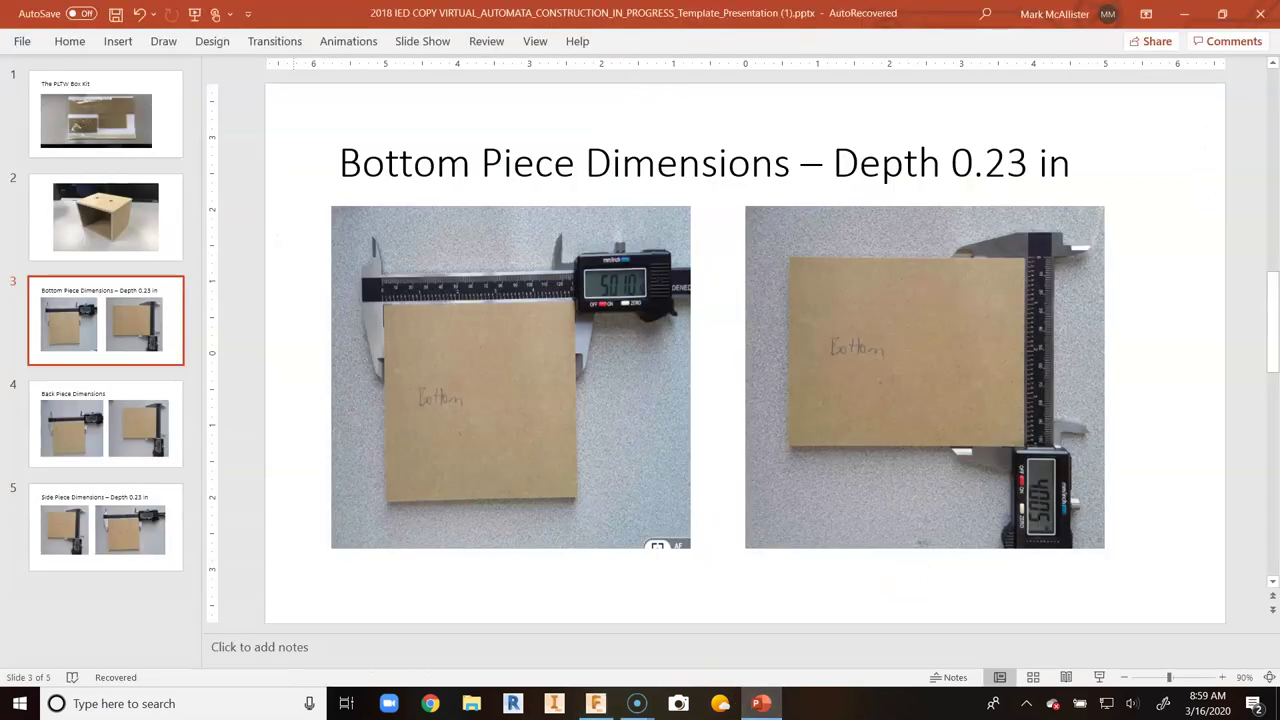
{"action": "left_click", "coordinate": [12, 383]}
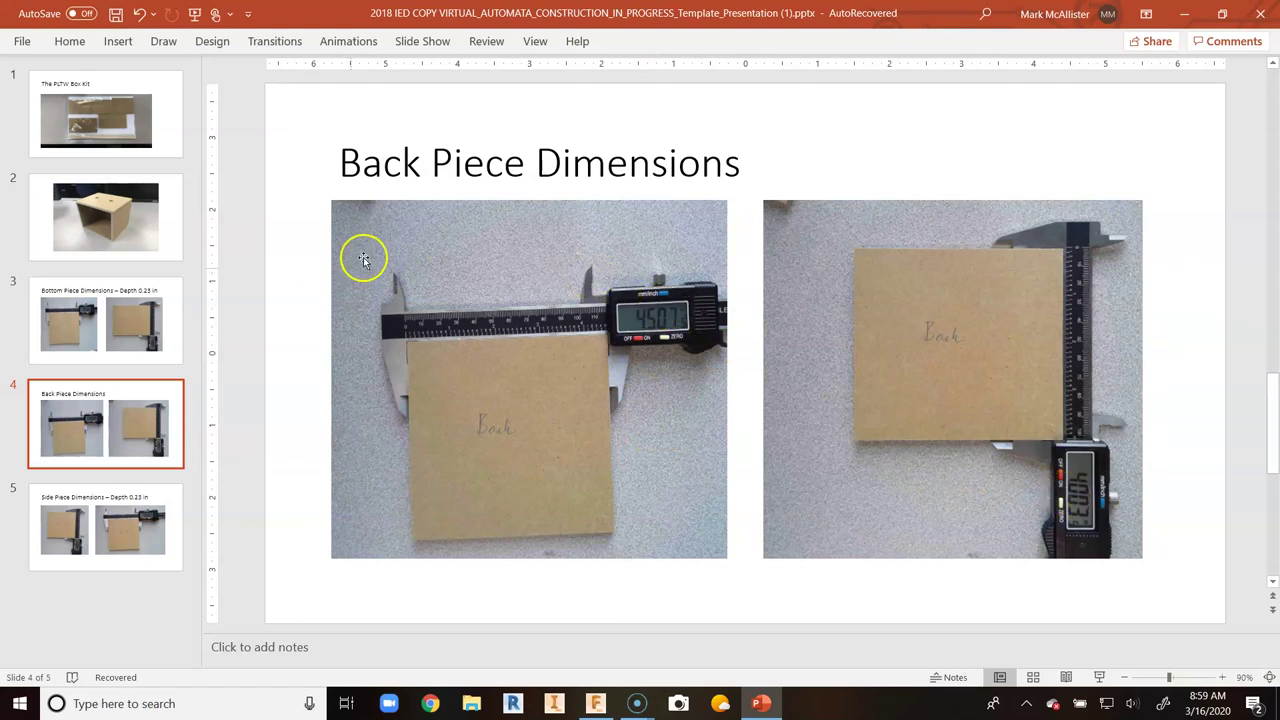
{"action": "left_click", "coordinate": [595, 703]}
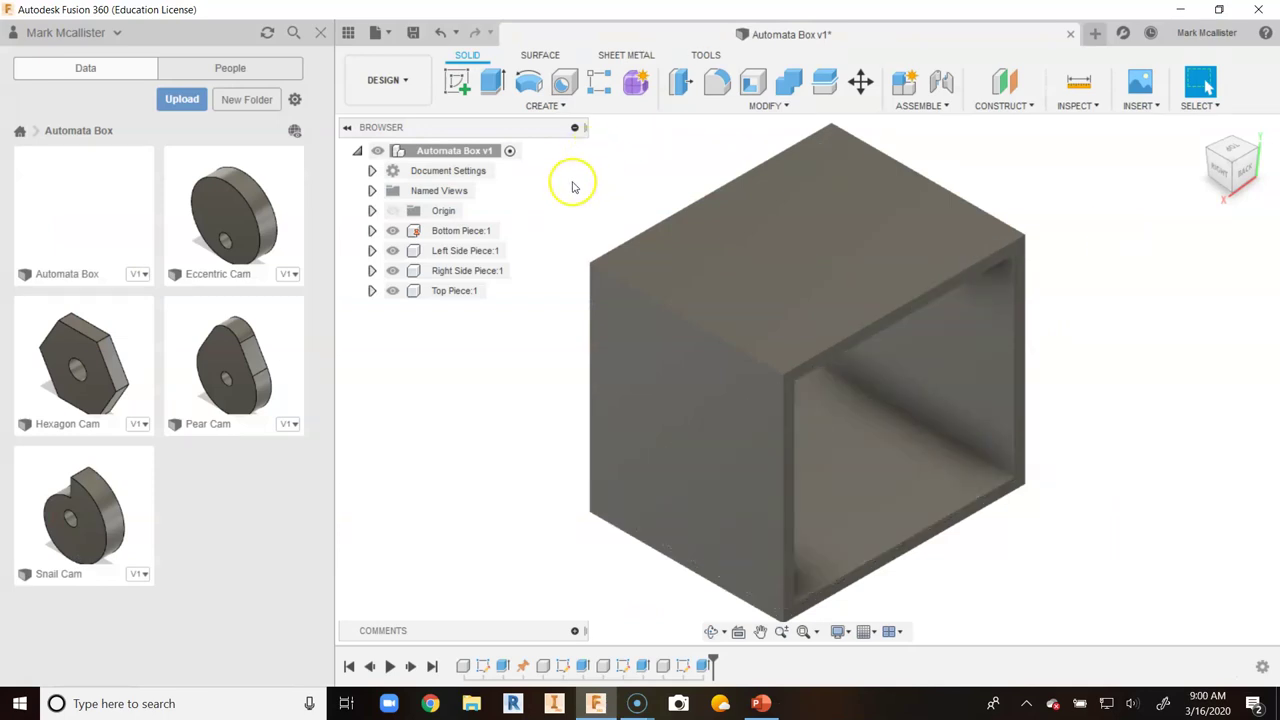
Step: Add a new component to the Automata Box assembly and name it "Back Piece"
{"action": "right_click", "coordinate": [440, 151]}
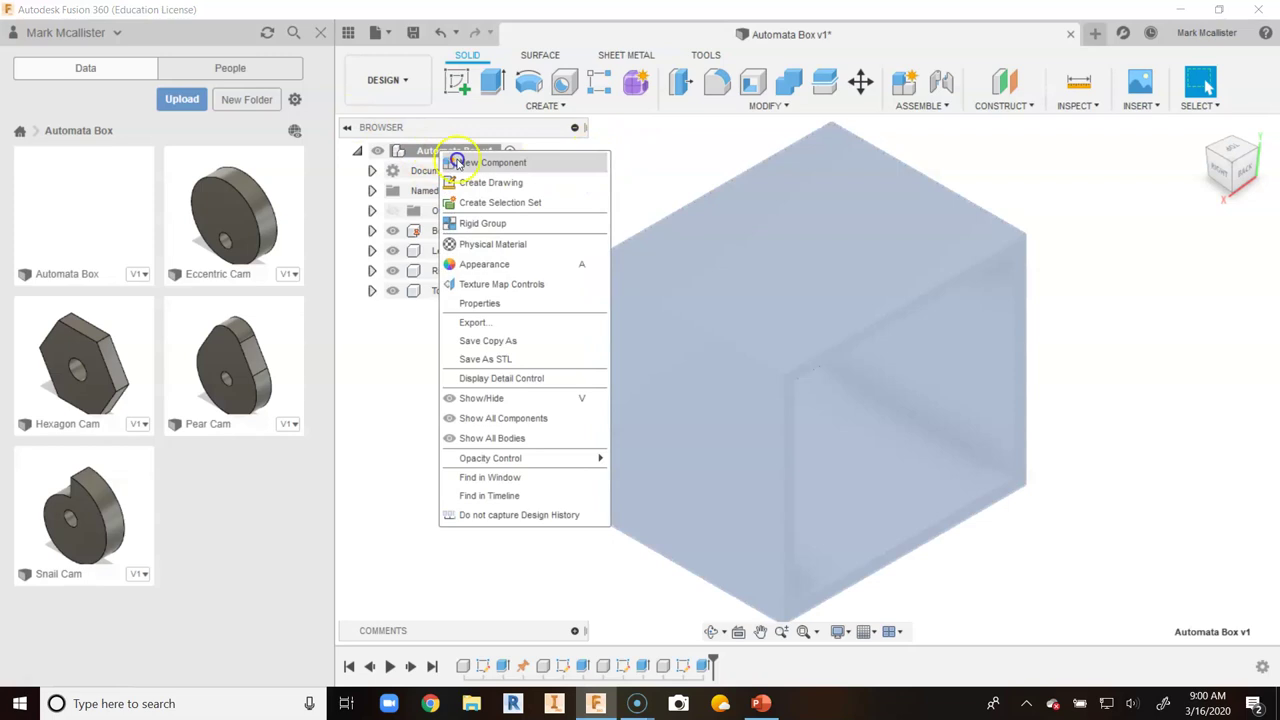
{"action": "left_click", "coordinate": [466, 163]}
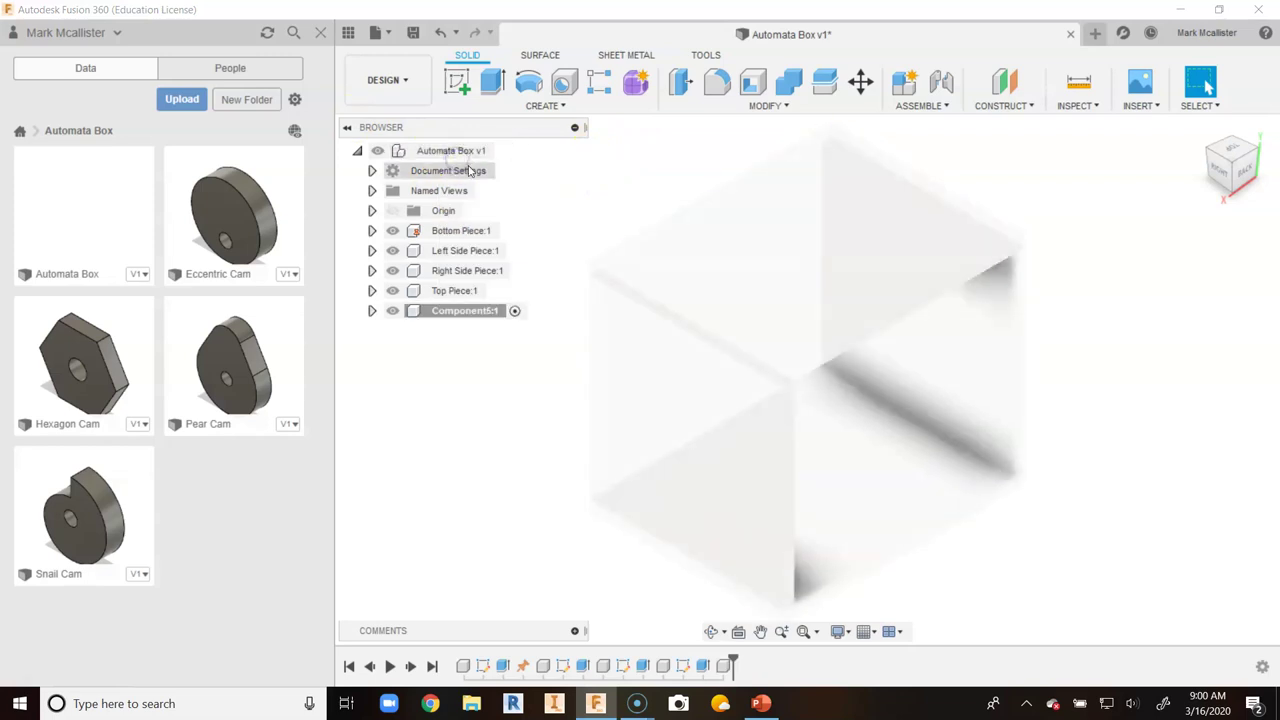
{"action": "left_click", "coordinate": [477, 312]}
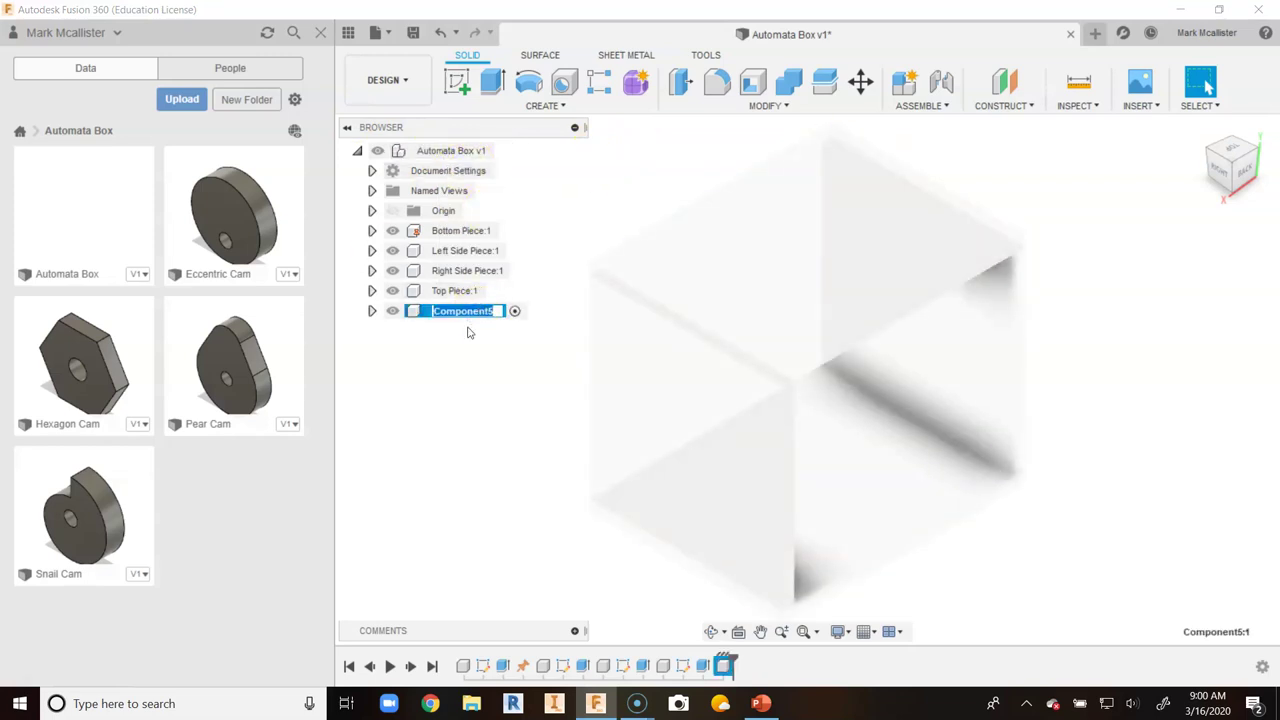
{"action": "key", "text": "Return"}
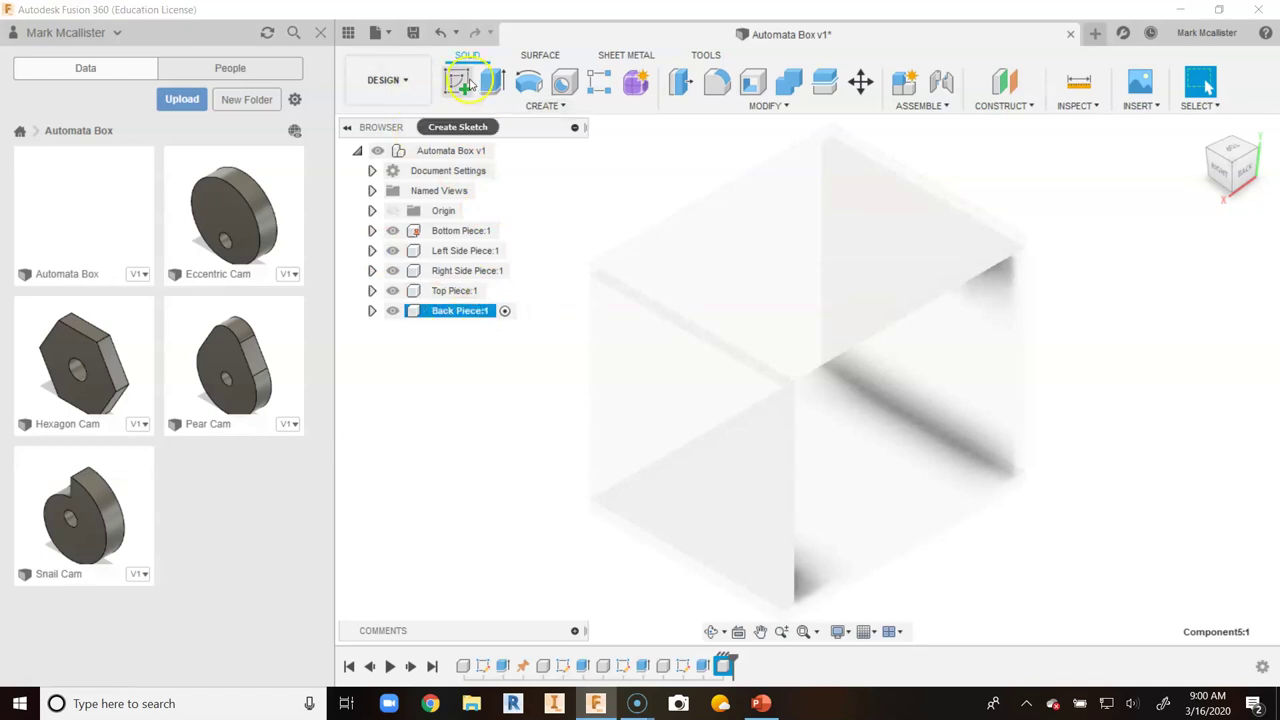
Step: Start a sketch on the back face of the left side piece for the Back Piece component
{"action": "left_click", "coordinate": [456, 81]}
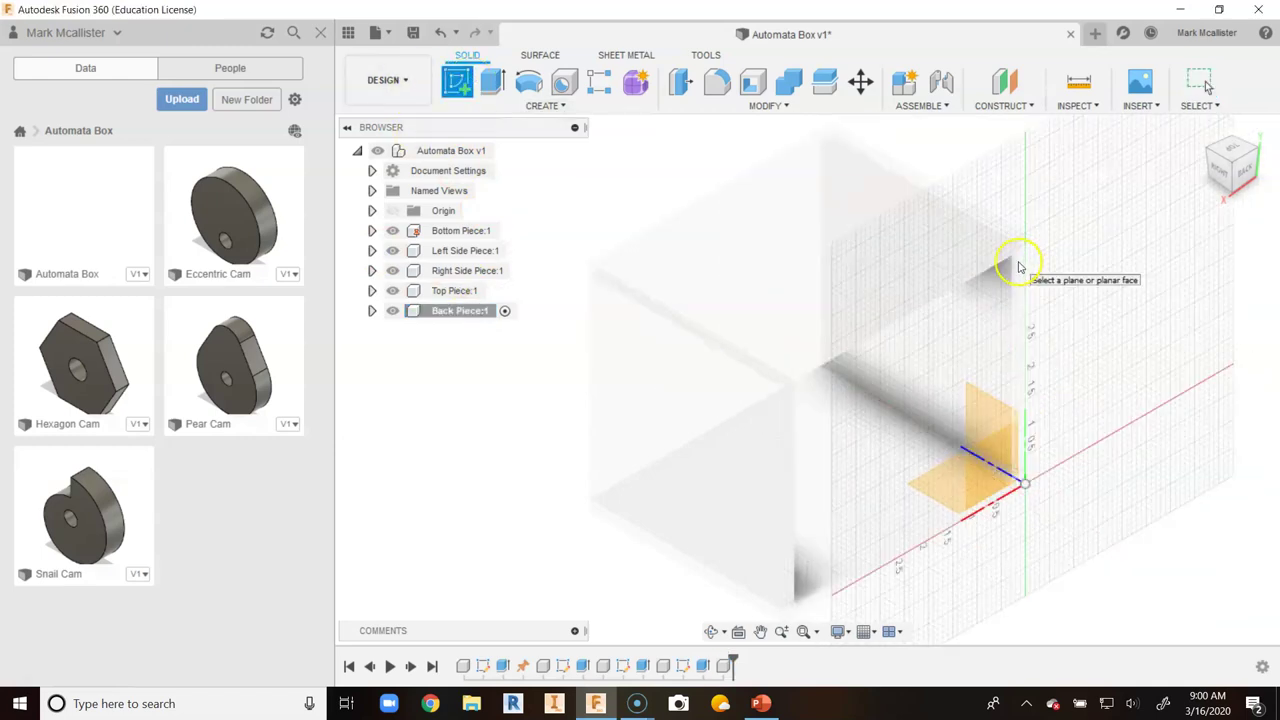
{"action": "left_click", "coordinate": [1018, 264]}
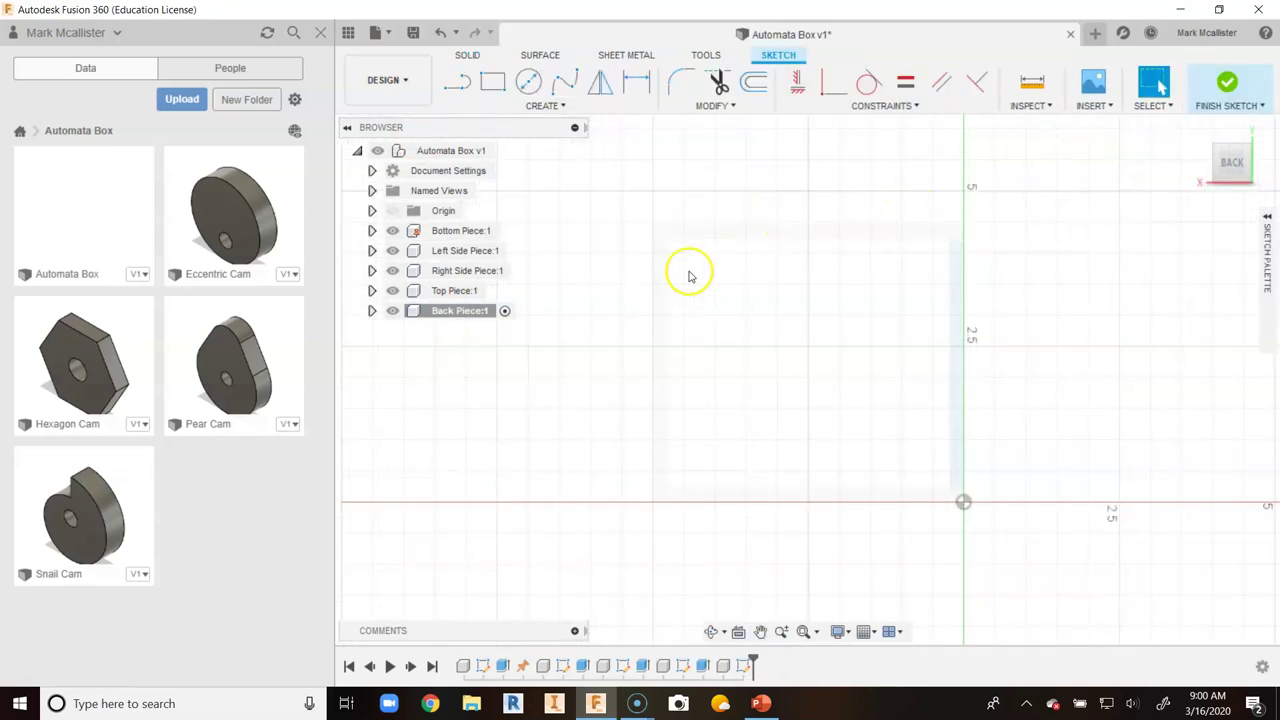
{"action": "left_click", "coordinate": [492, 82]}
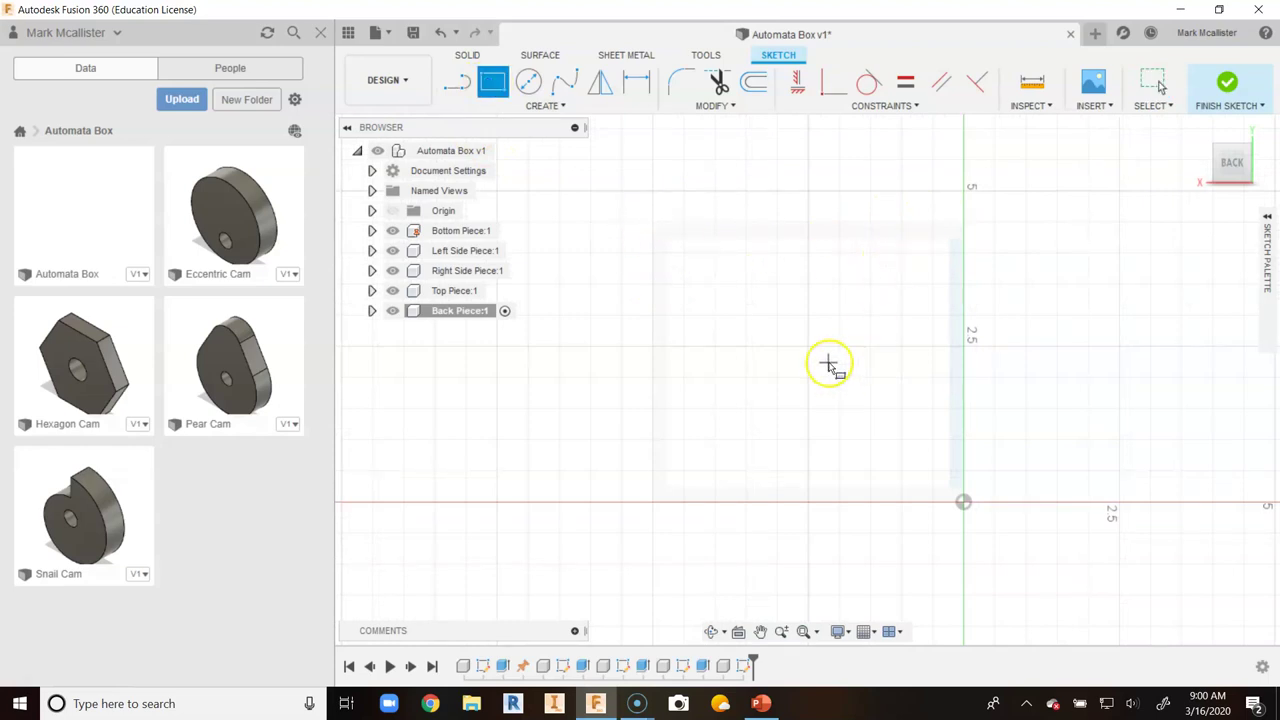
{"action": "key", "text": "Escape"}
Step: Project the inner vertical edges of the right and left side pieces into the Back Piece sketch
{"action": "left_click", "coordinate": [482, 108]}
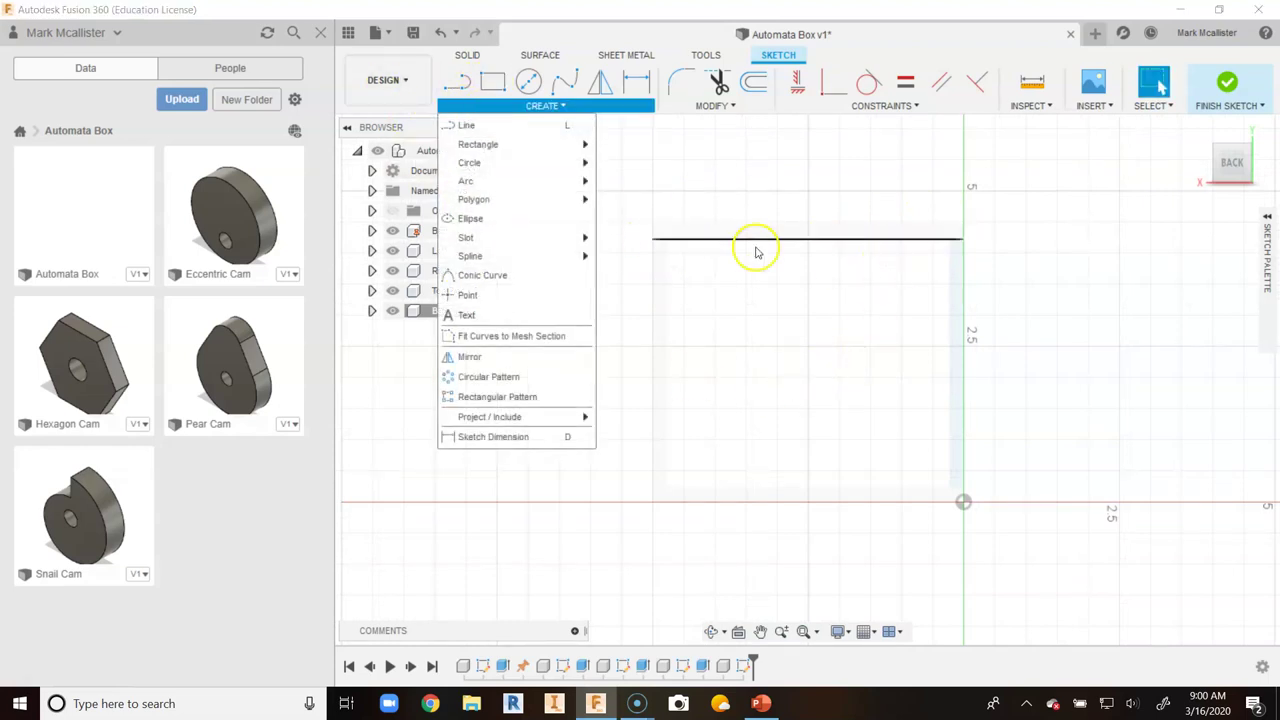
{"action": "mouse_move", "coordinate": [575, 417]}
{"action": "left_click", "coordinate": [620, 419]}
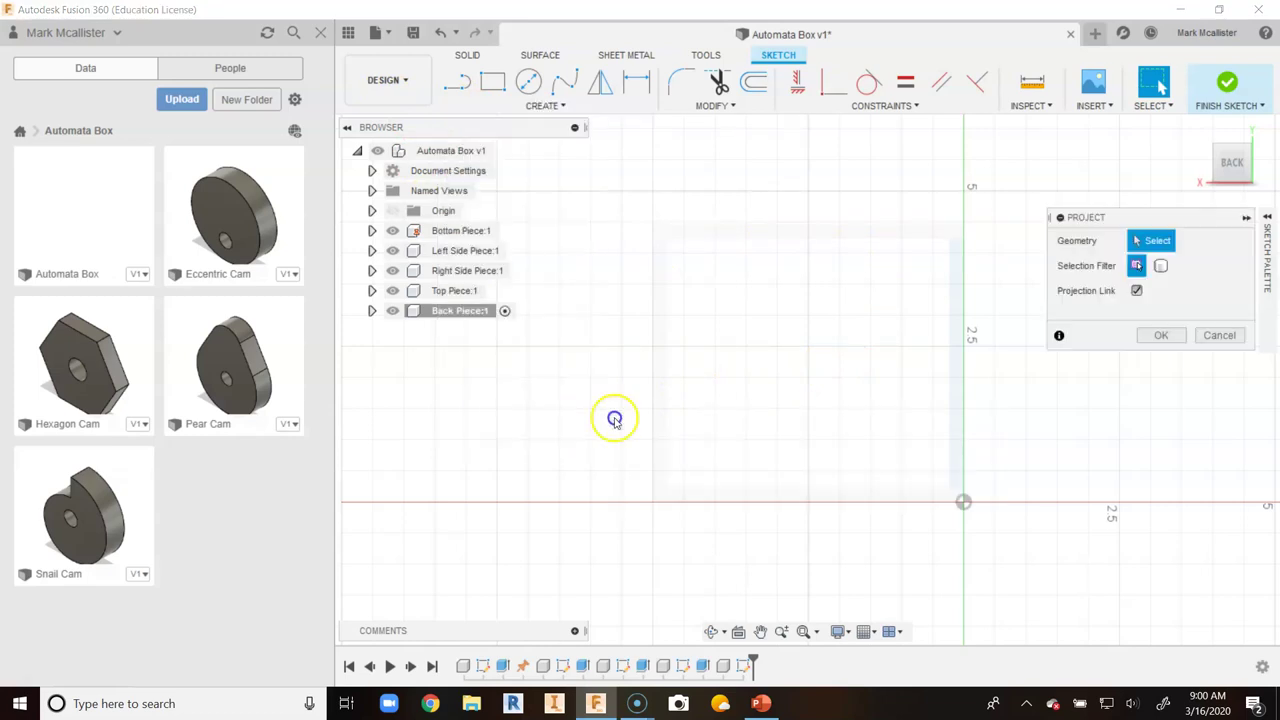
{"action": "left_click", "coordinate": [668, 352]}
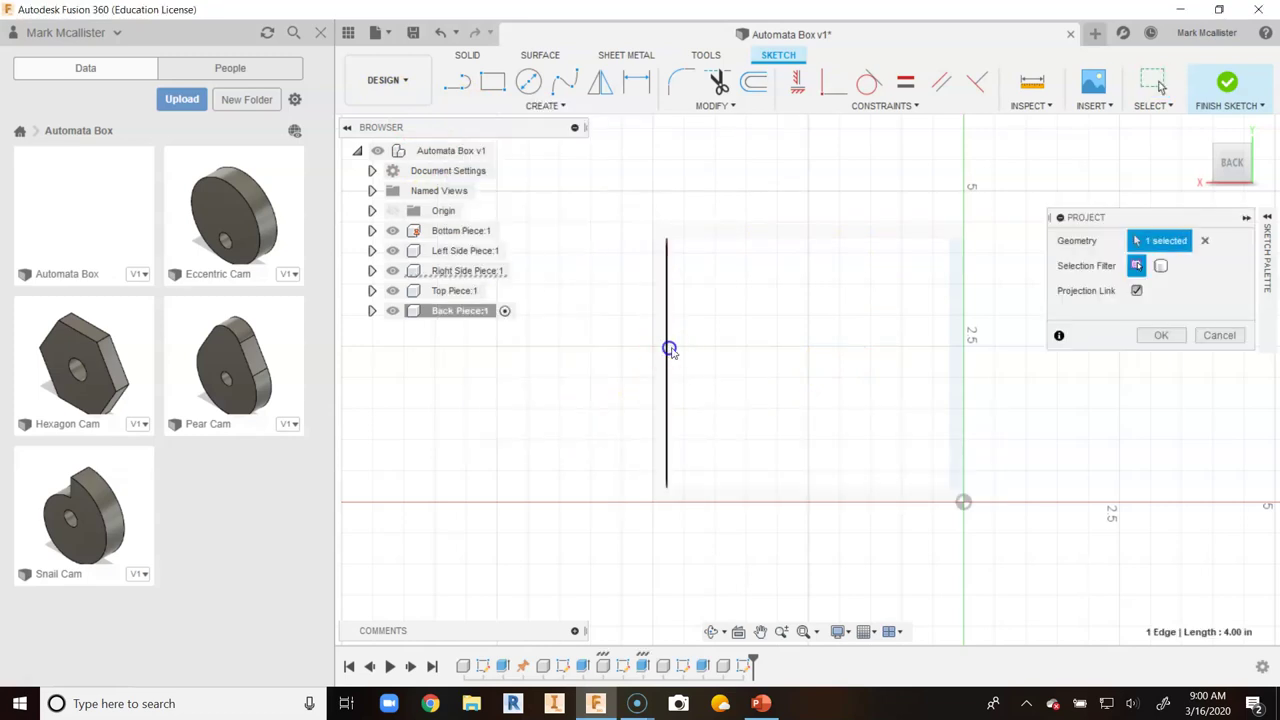
{"action": "left_click", "coordinate": [948, 383]}
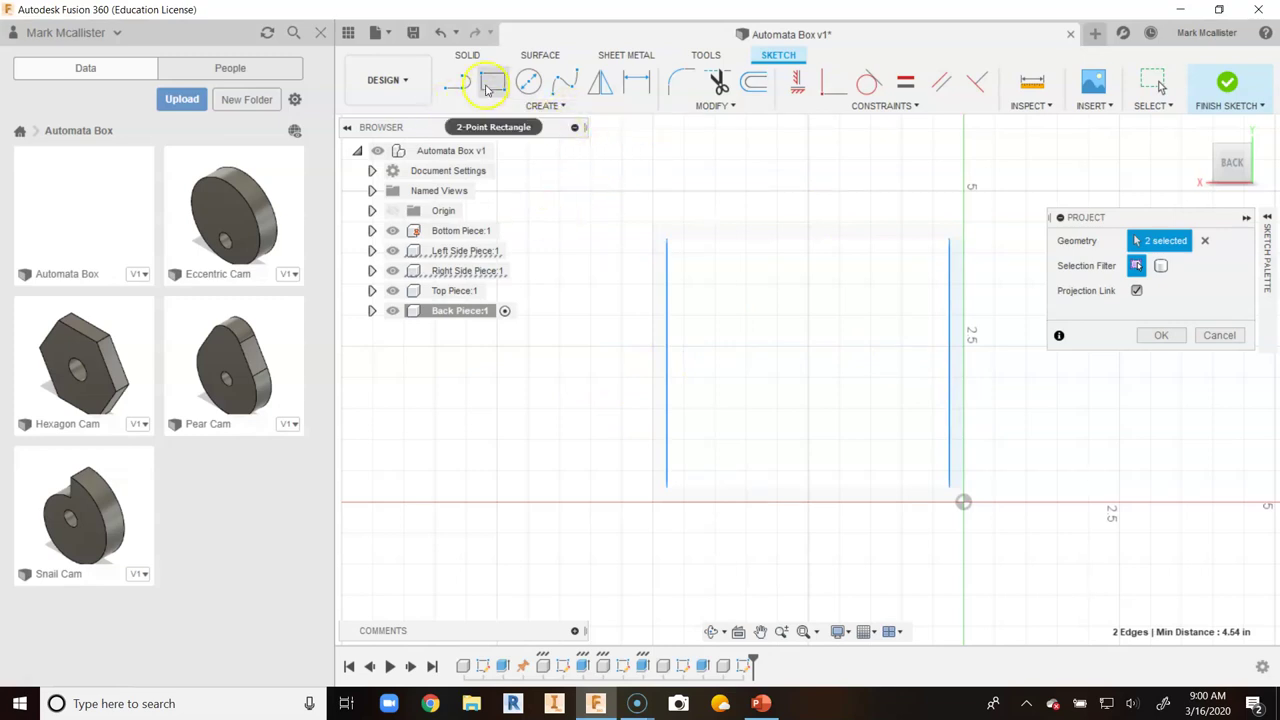
Step: Draw a 4.54 in by 4 in rectangle between opposite endpoints of the two projected side edges
{"action": "left_click", "coordinate": [491, 85]}
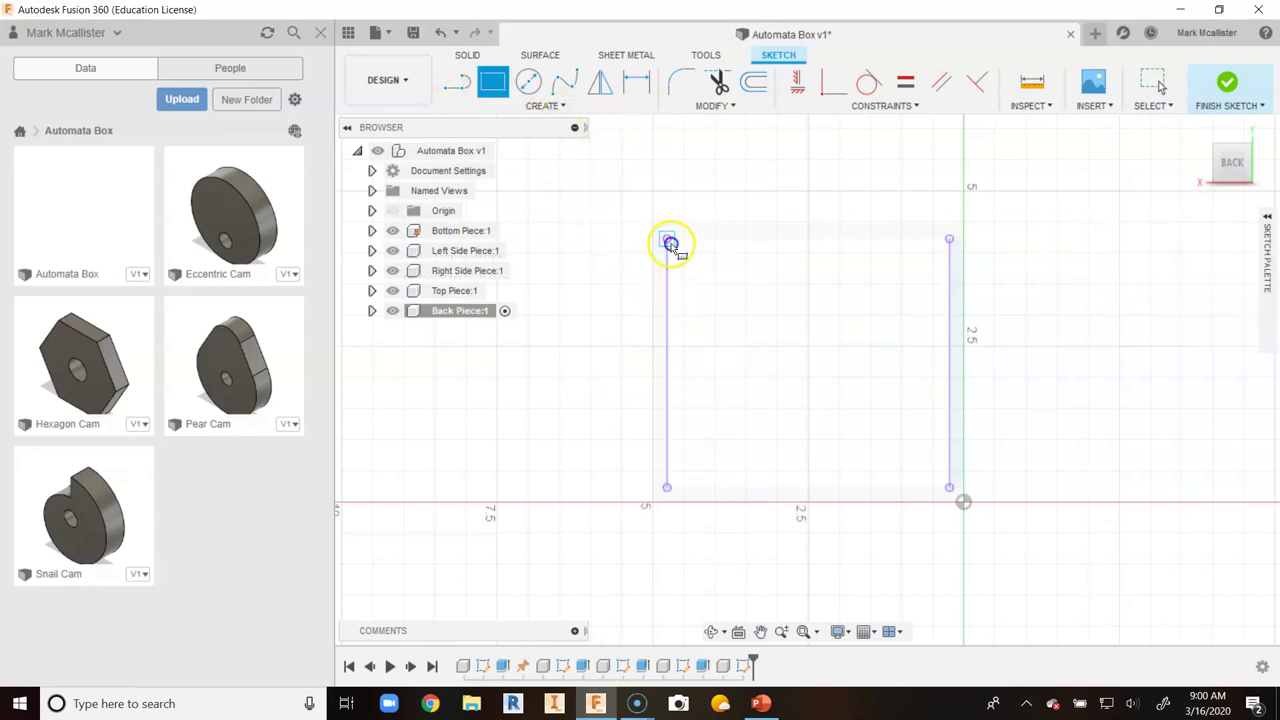
{"action": "left_click", "coordinate": [668, 241]}
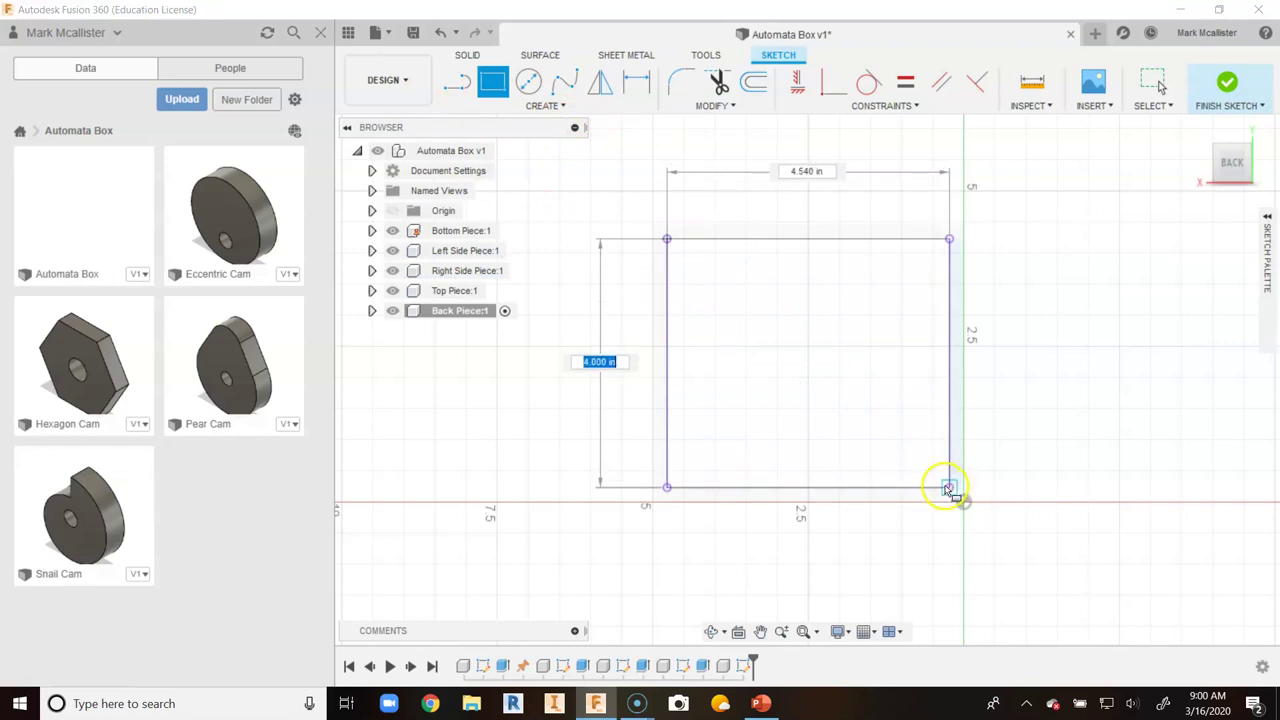
{"action": "scroll", "coordinate": [949, 488], "scroll_direction": "up", "scroll_amount": 2}
{"action": "left_click", "coordinate": [949, 488]}
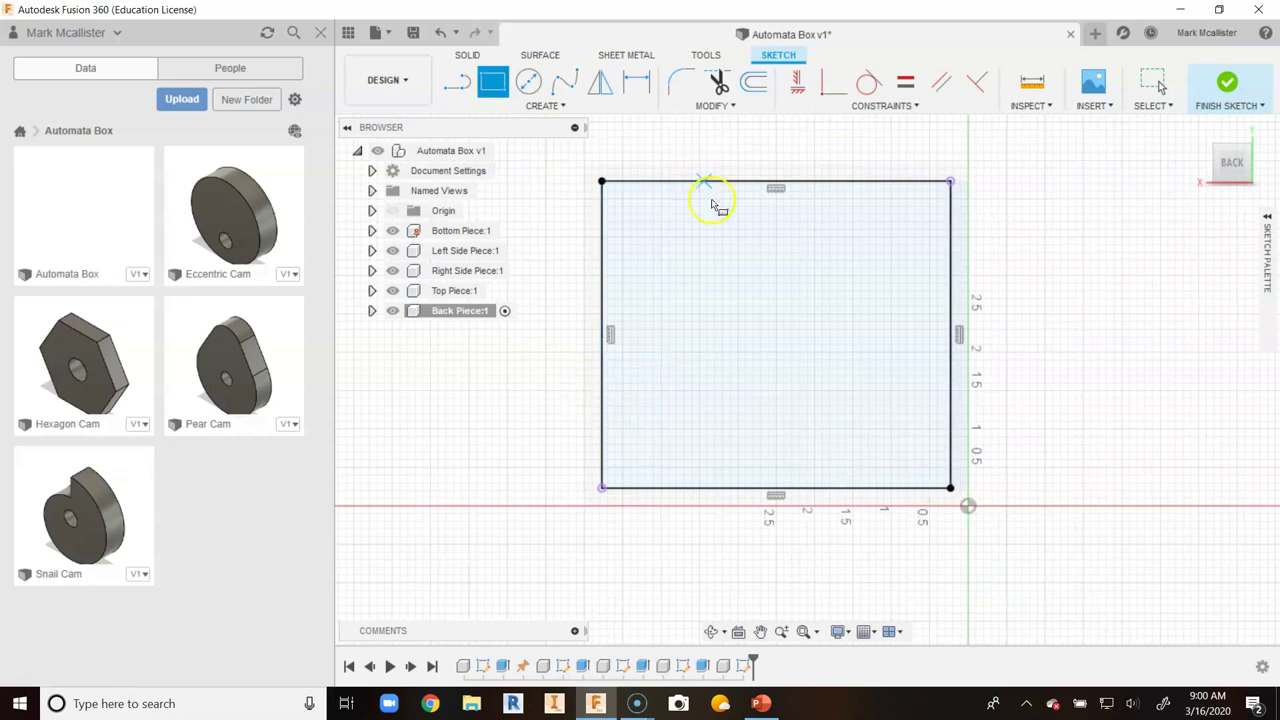
{"action": "right_click", "coordinate": [740, 242]}
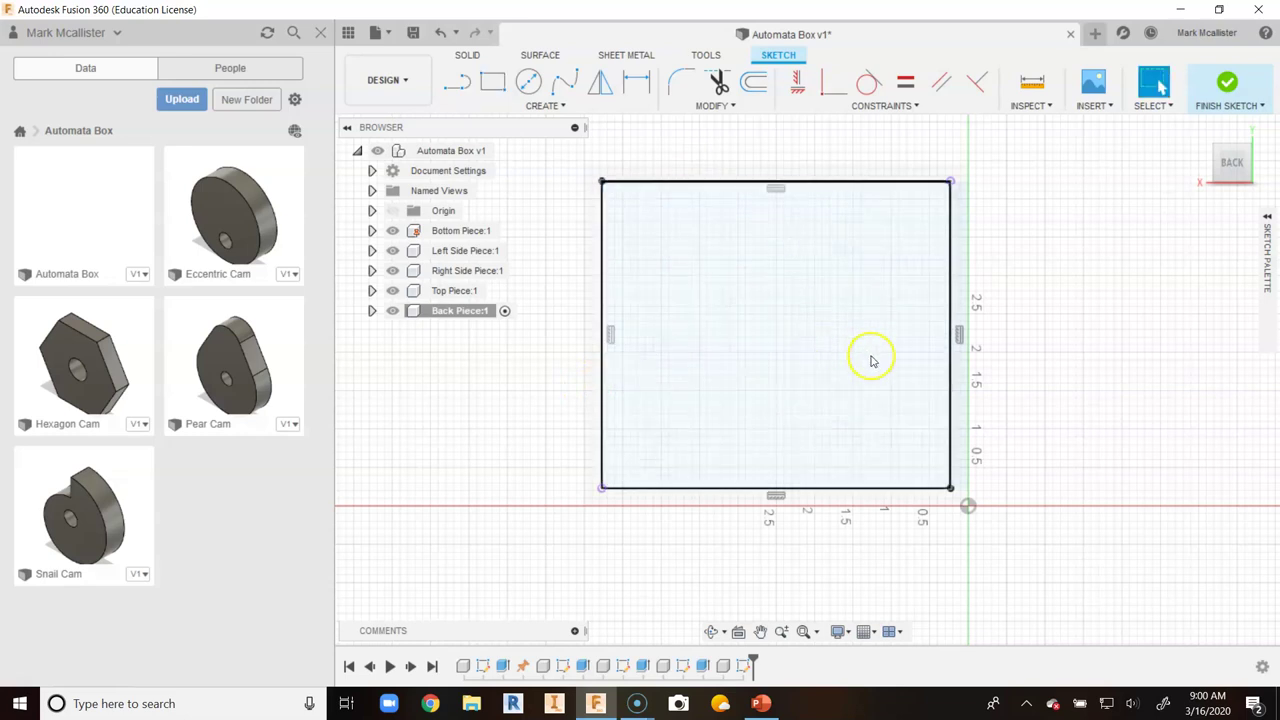
Step: Extrude the Back Piece rectangle -0.23 in as a new body, into the box between the side pieces
{"action": "key", "text": "e"}
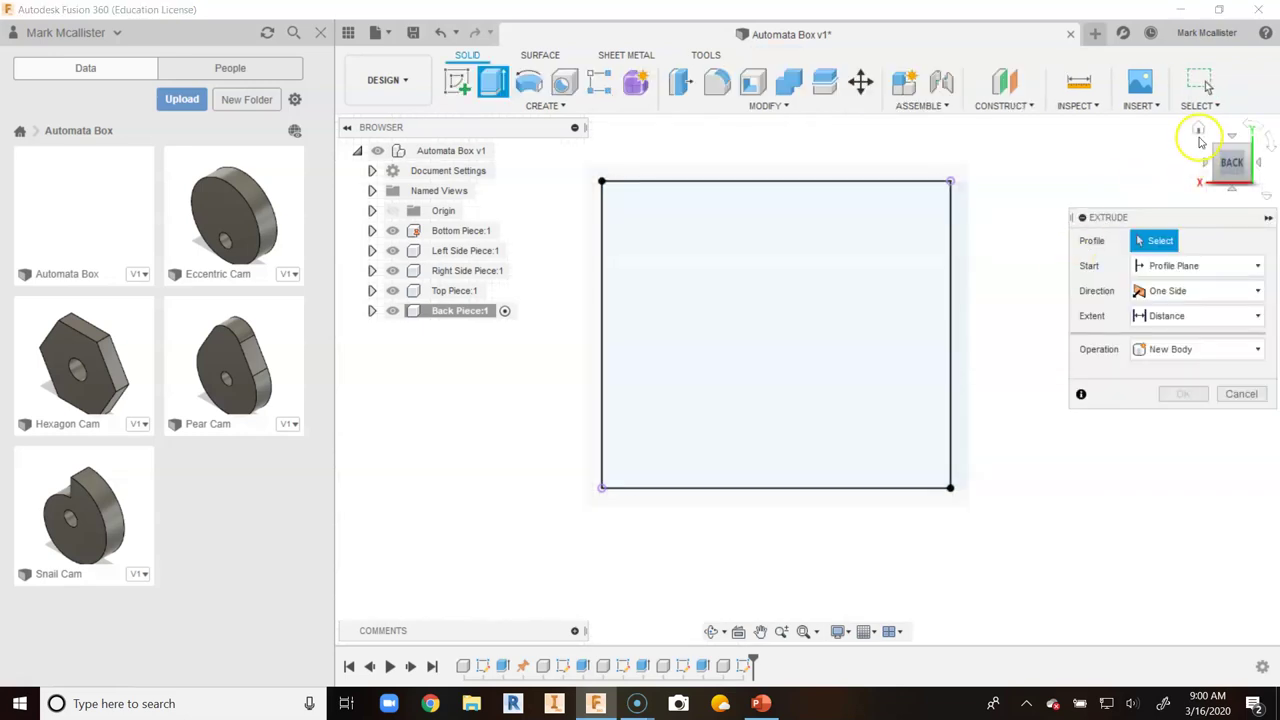
{"action": "left_click", "coordinate": [1199, 133]}
{"action": "left_click", "coordinate": [1257, 150]}
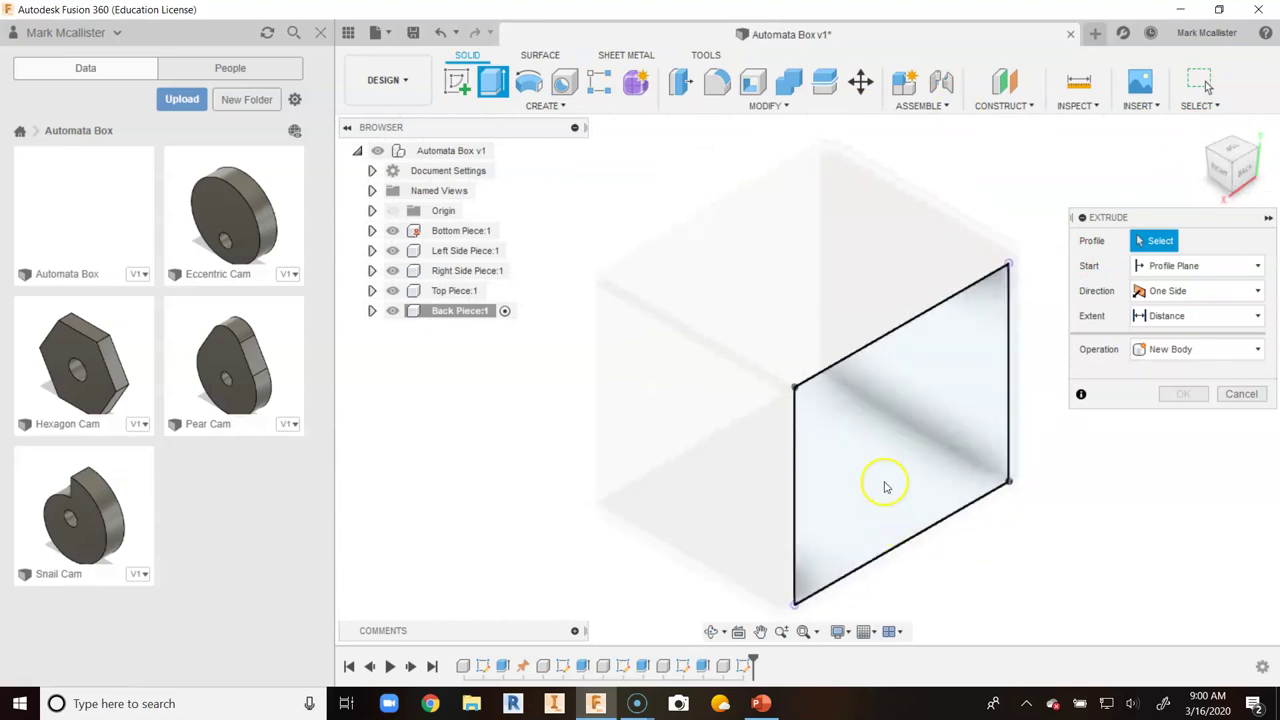
{"action": "left_click", "coordinate": [884, 487]}
{"action": "left_click", "coordinate": [1188, 339]}
{"action": "type", "text": "-"}
{"action": "type", "text": ".25"}
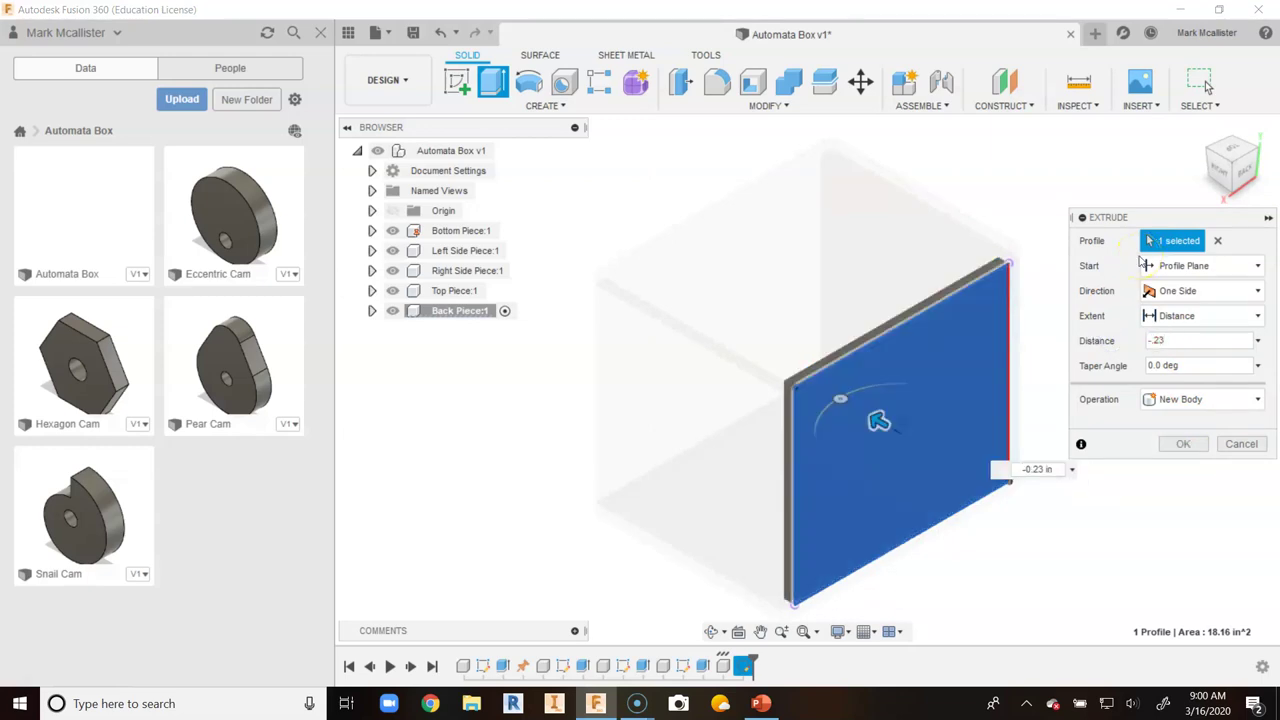
{"action": "left_click", "coordinate": [1186, 443]}
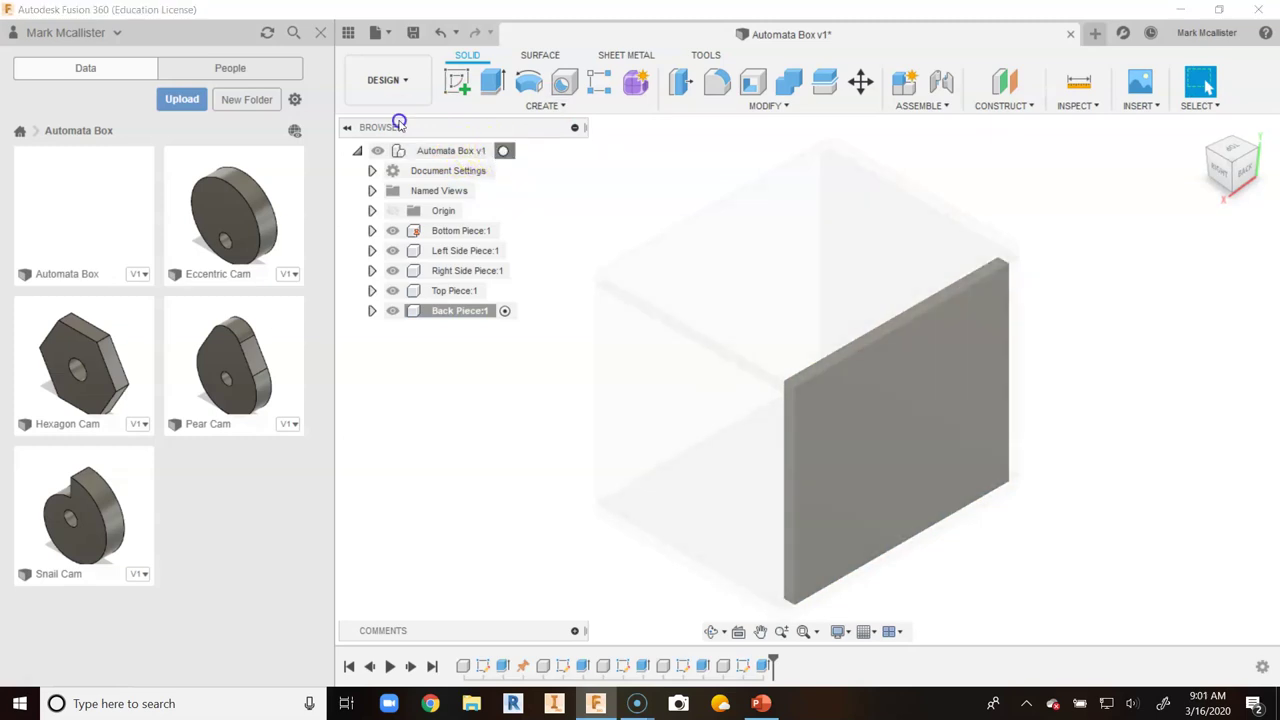
Step: Activate the top-level Automata Box assembly and check the assembled box from the front and back before restoring the home view
{"action": "left_click", "coordinate": [502, 150]}
{"action": "left_click", "coordinate": [1200, 132]}
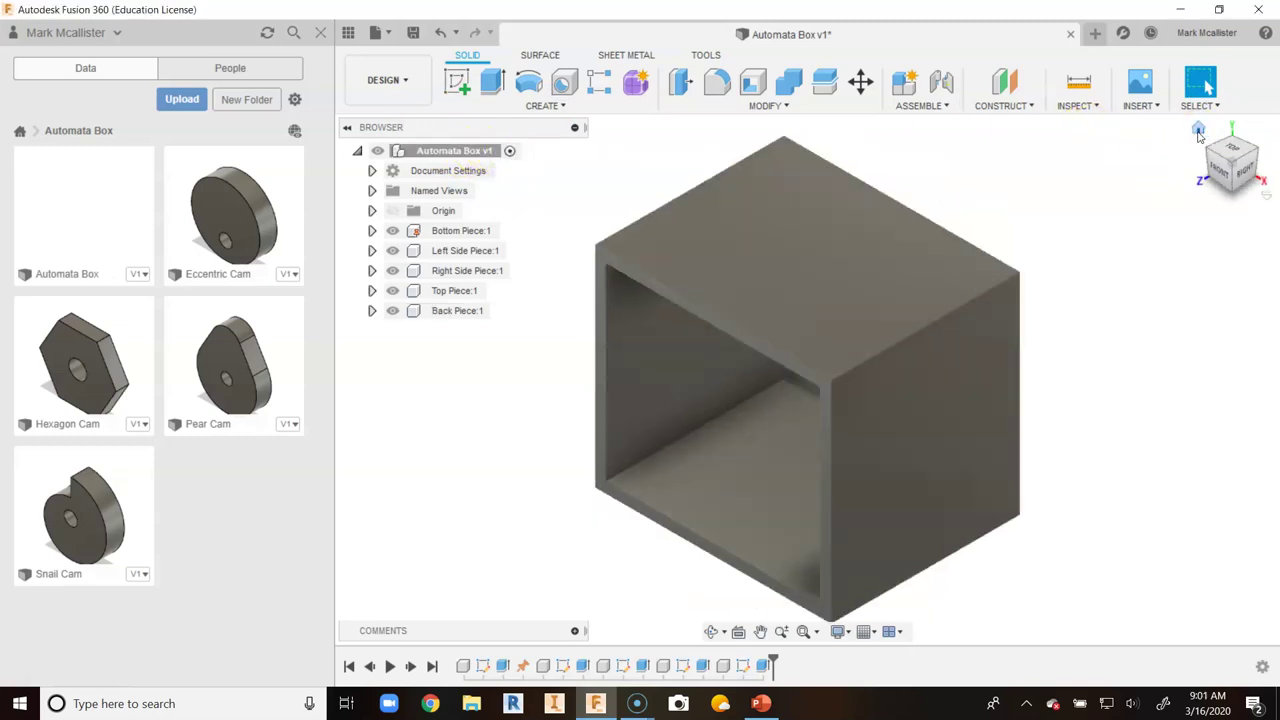
{"action": "left_click", "coordinate": [1220, 175]}
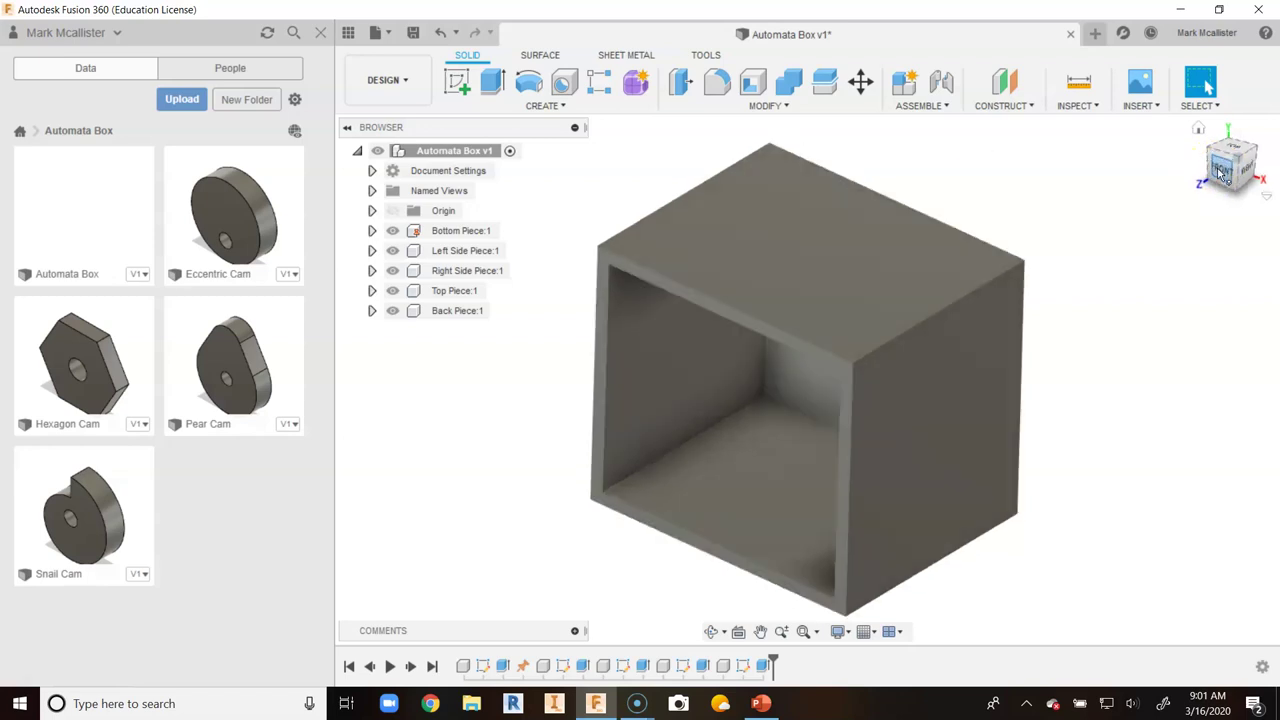
{"action": "left_click", "coordinate": [1262, 167]}
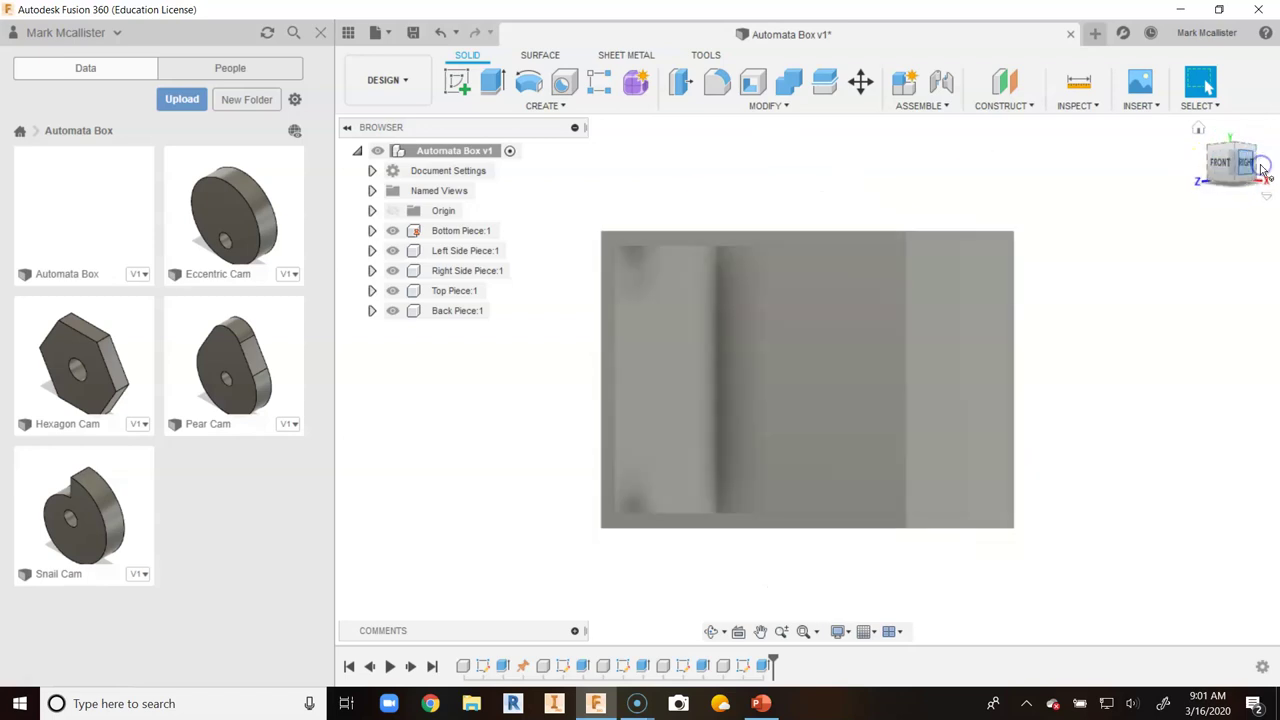
{"action": "left_click", "coordinate": [1262, 167]}
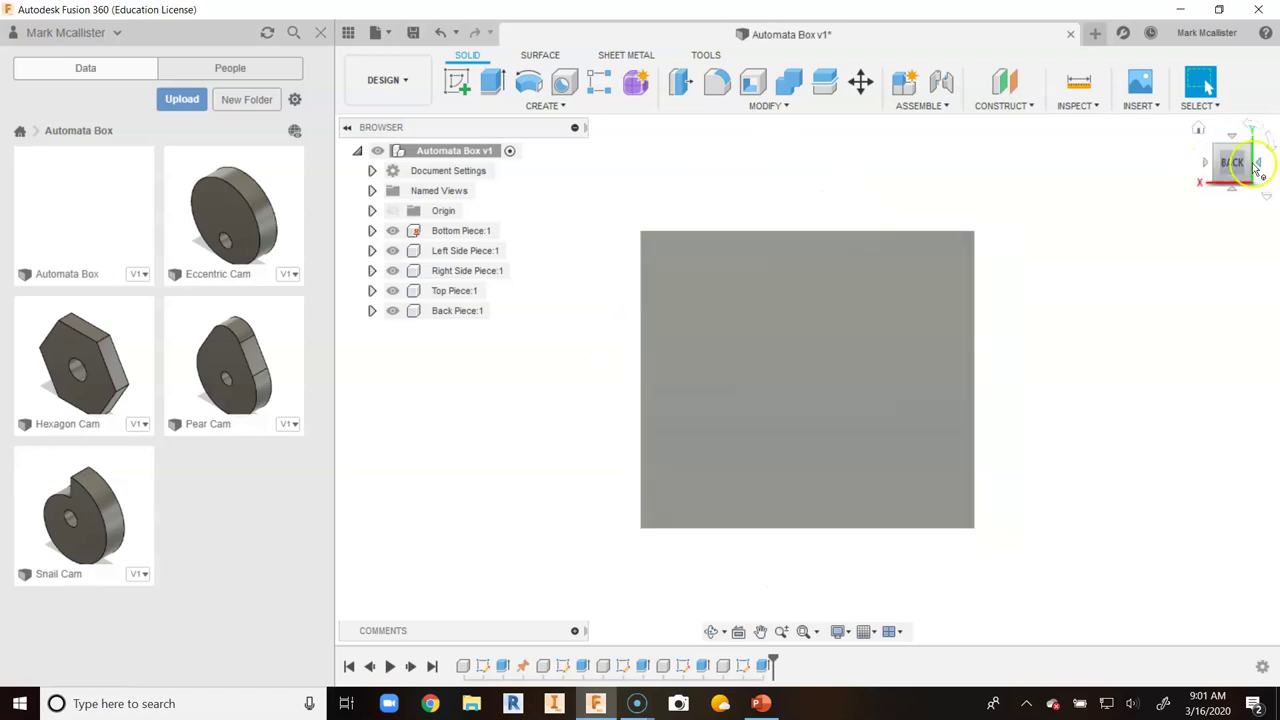
{"action": "left_click", "coordinate": [1199, 132]}
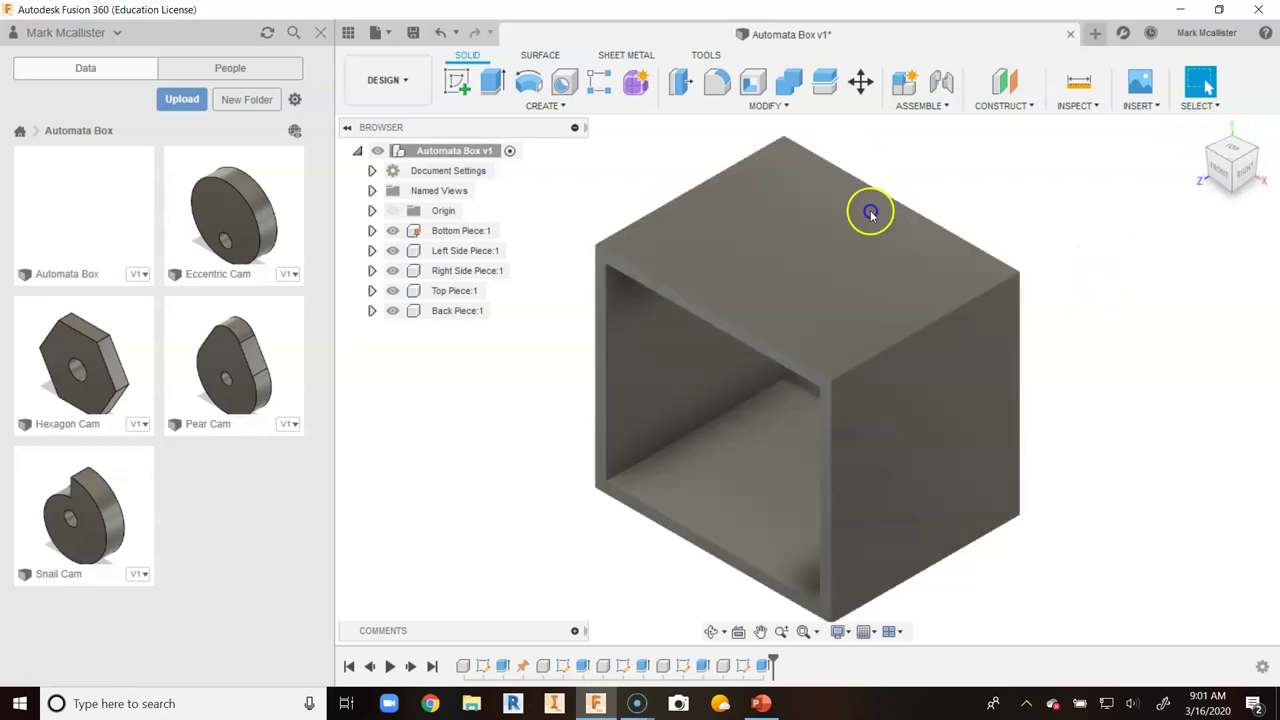
Step: Switch to PowerPoint to examine the finished box photo on slide 2, then compare it with the model in Fusion 360
{"action": "left_click", "coordinate": [761, 703]}
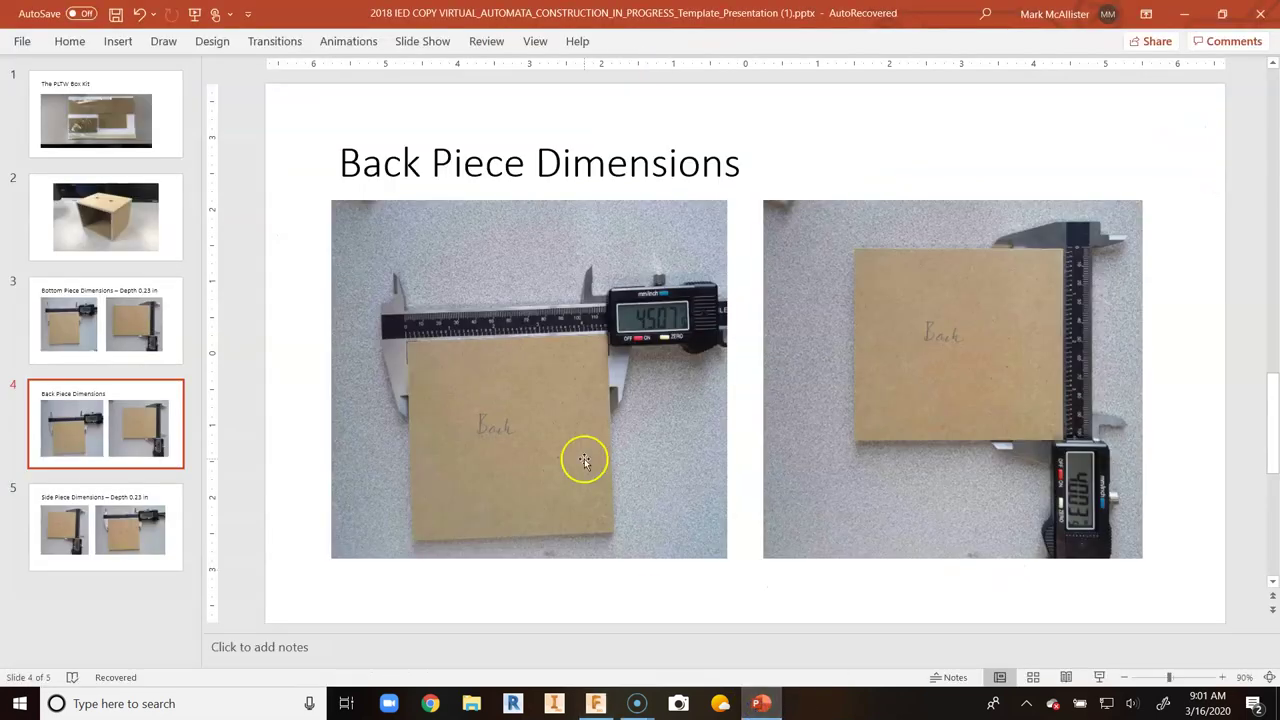
{"action": "left_click", "coordinate": [118, 224]}
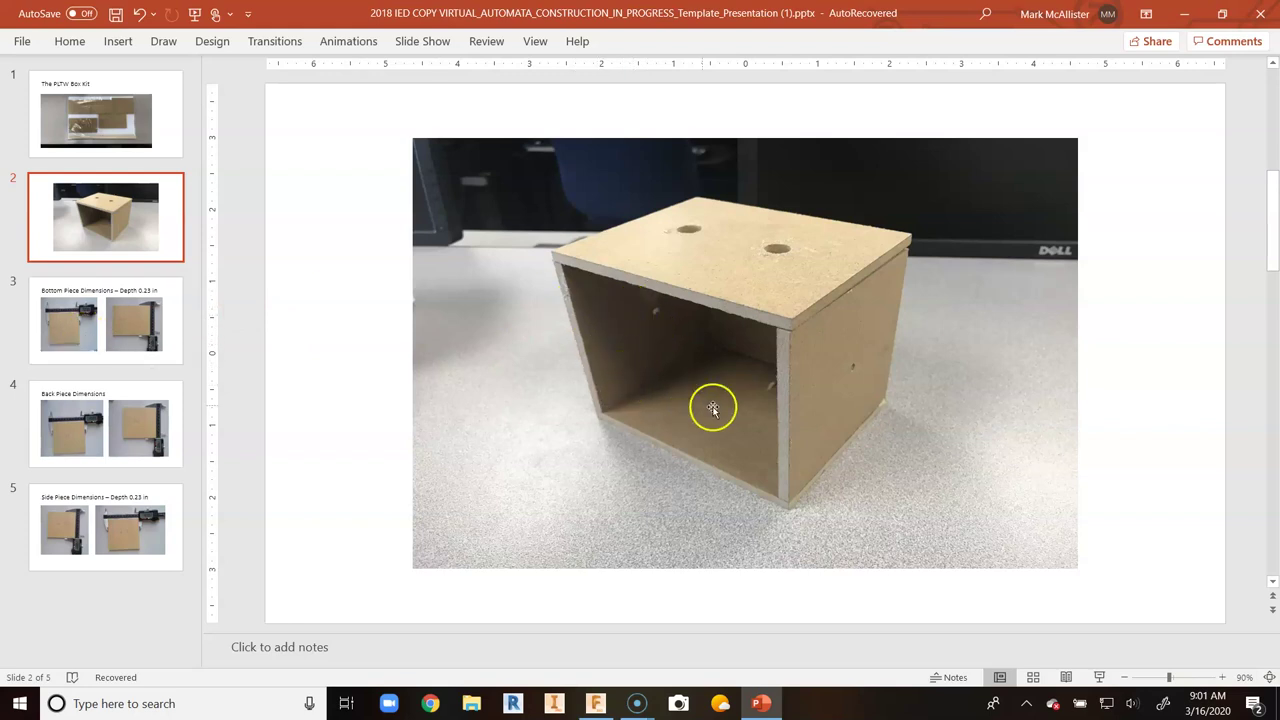
{"action": "left_click", "coordinate": [595, 703]}
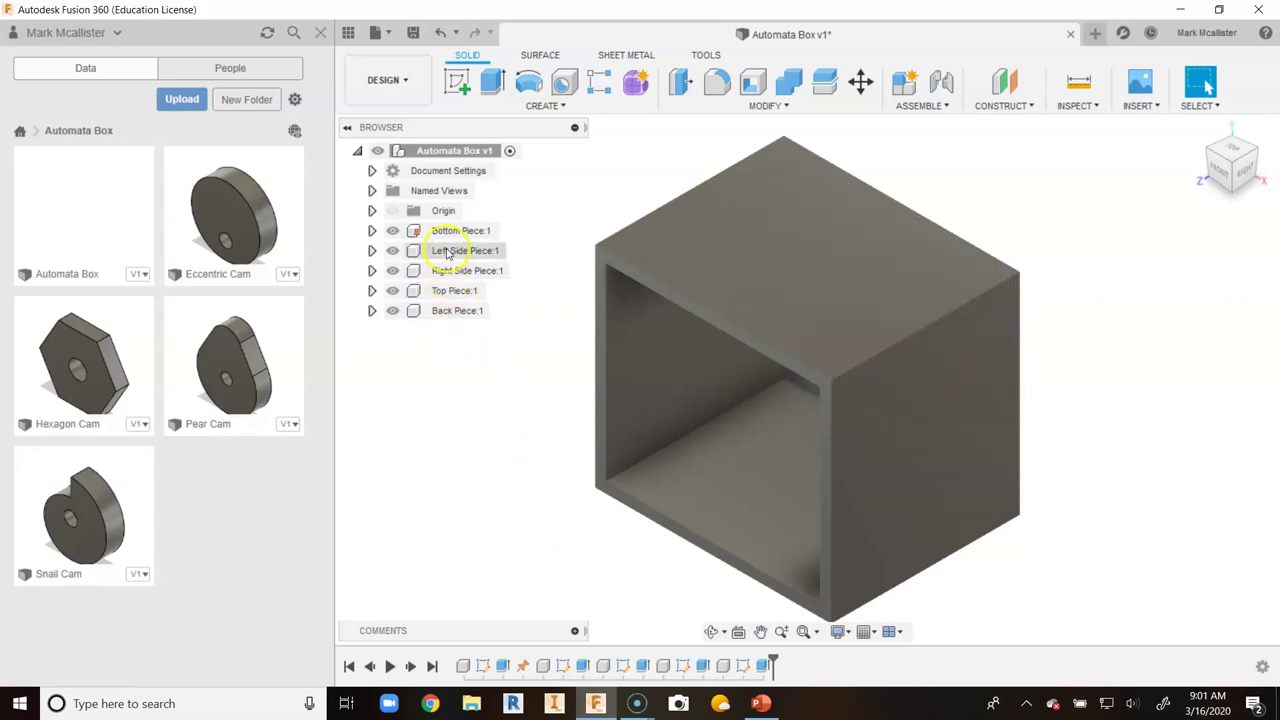
{"action": "right_click", "coordinate": [461, 318]}
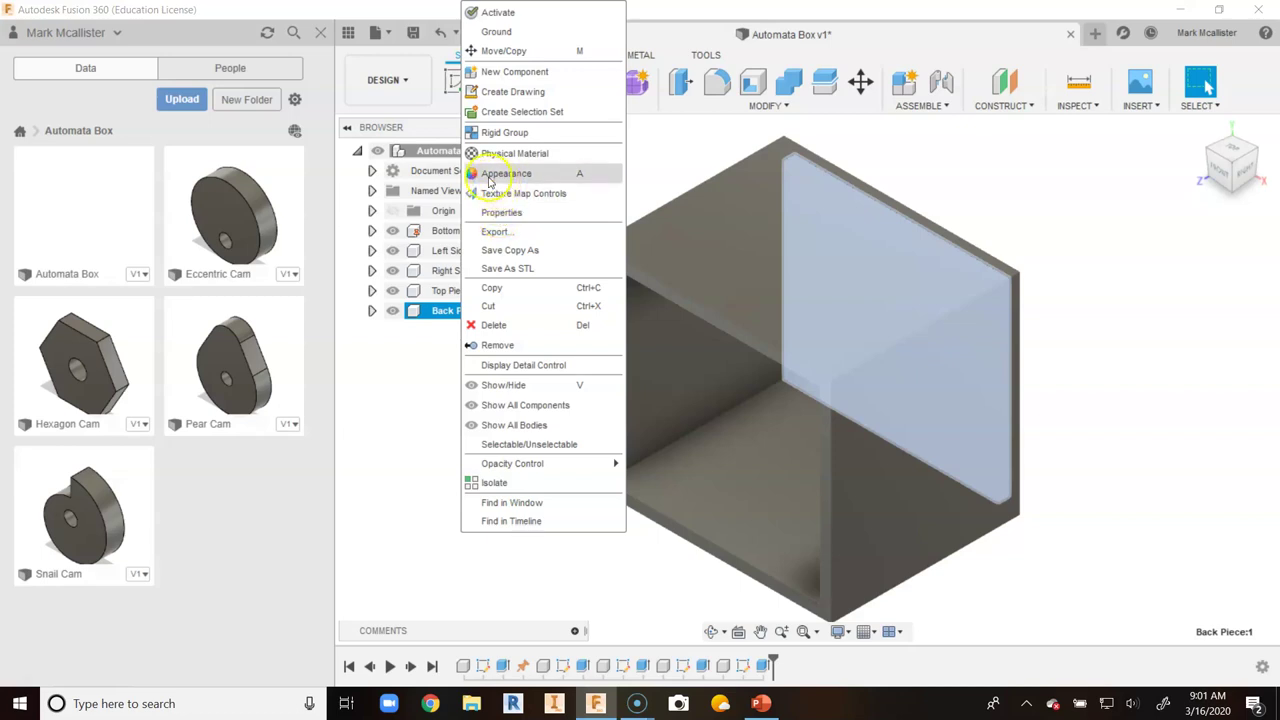
{"action": "left_click", "coordinate": [401, 472]}
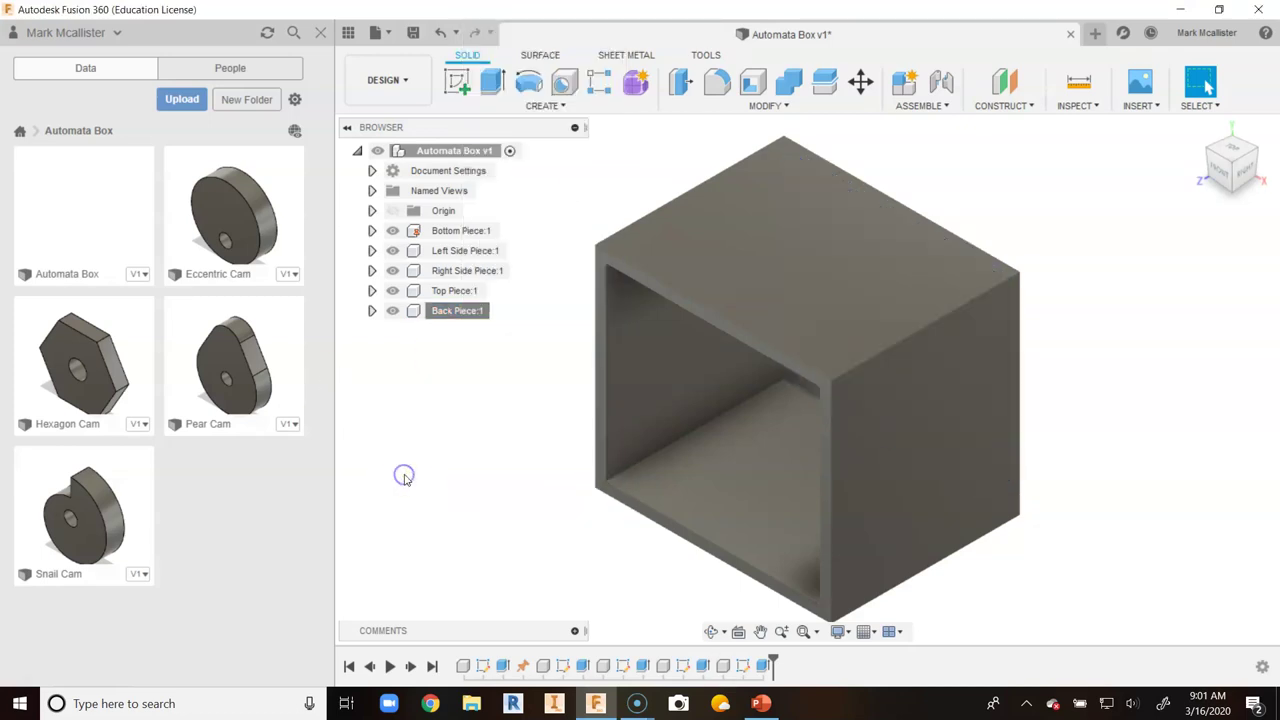
{"action": "left_click", "coordinate": [762, 704]}
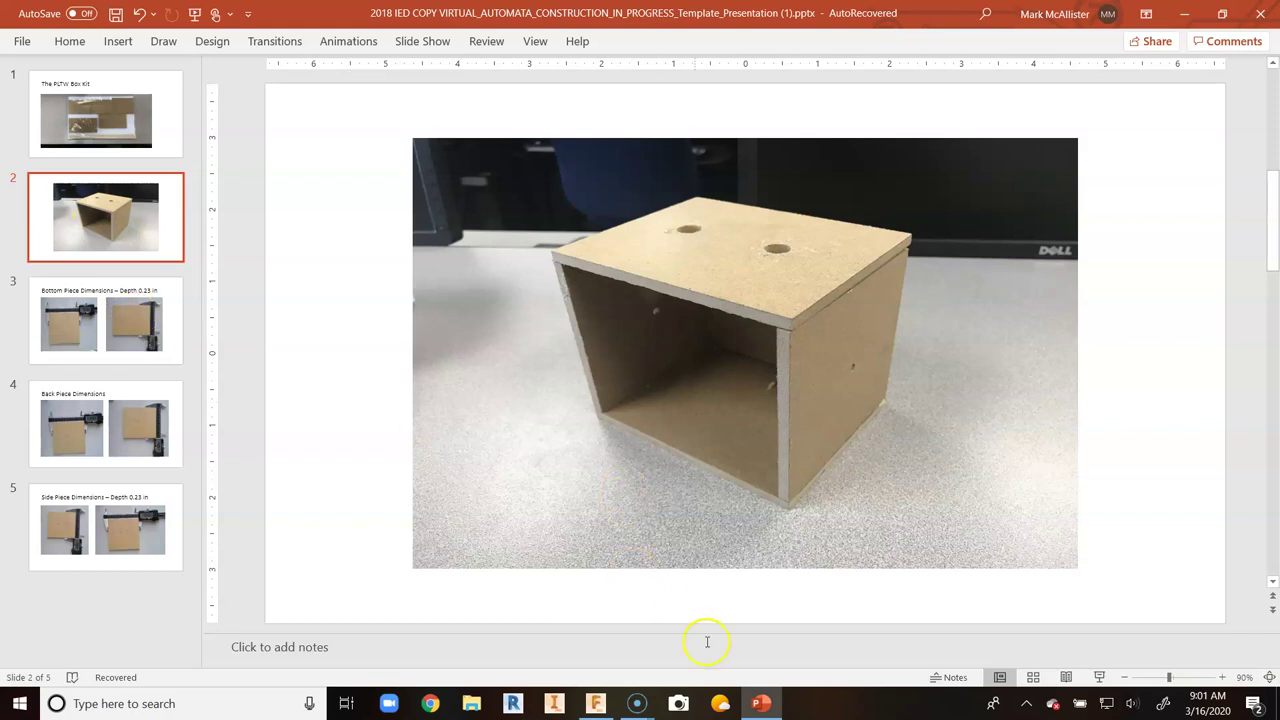
{"action": "left_click", "coordinate": [595, 703]}
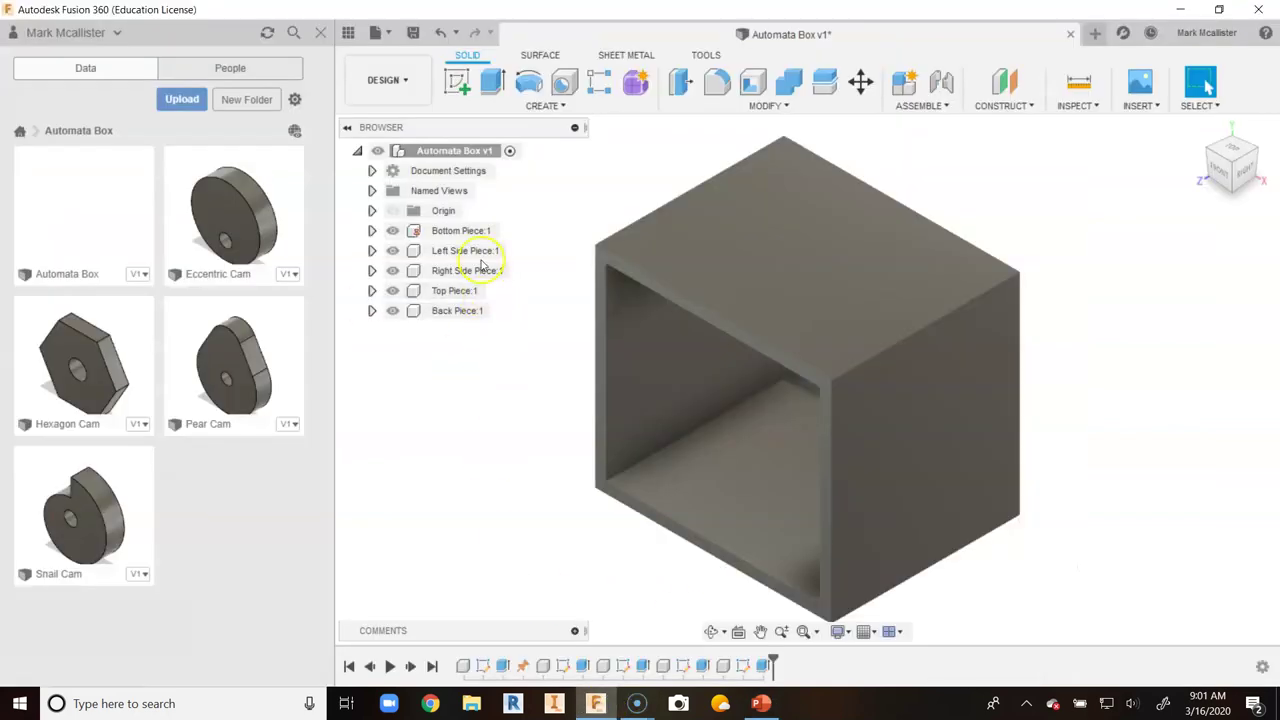